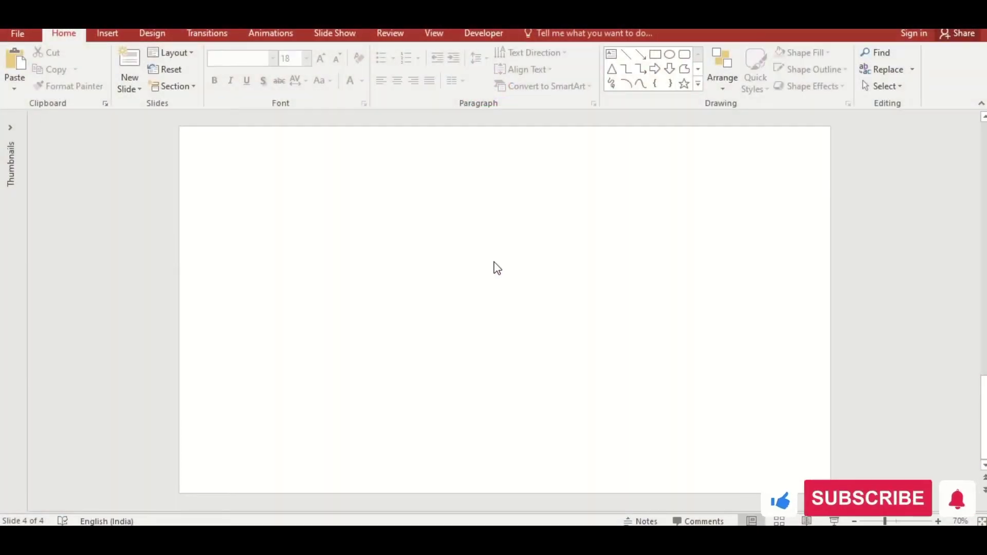
Open the Format Background pane for the blank slide 4
{"action": "left_click", "coordinate": [541, 384]}
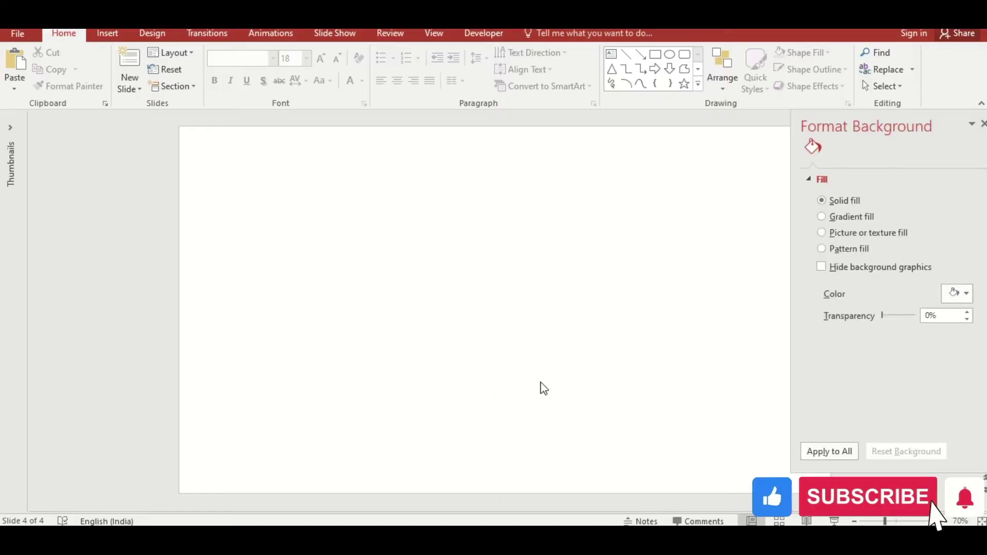
Fill the slide background with the dark sea picture Picture2.png and close the pane
{"action": "left_click", "coordinate": [823, 232]}
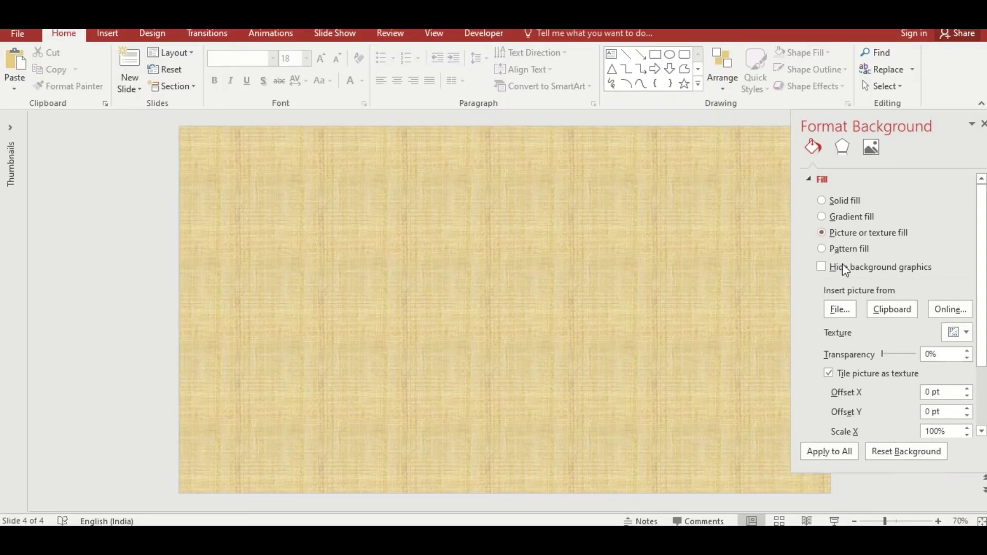
{"action": "left_click", "coordinate": [850, 305]}
{"action": "left_click", "coordinate": [713, 365]}
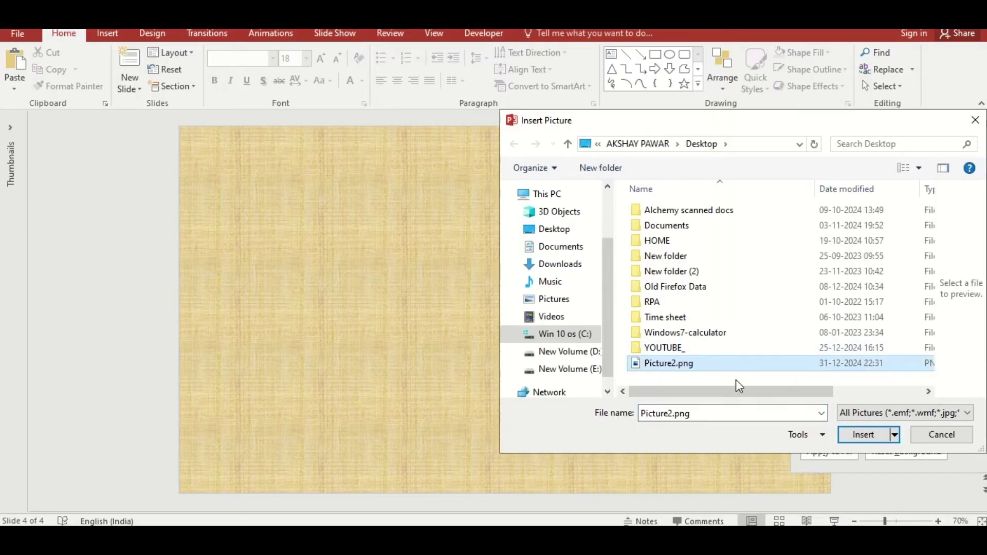
{"action": "left_click", "coordinate": [851, 434]}
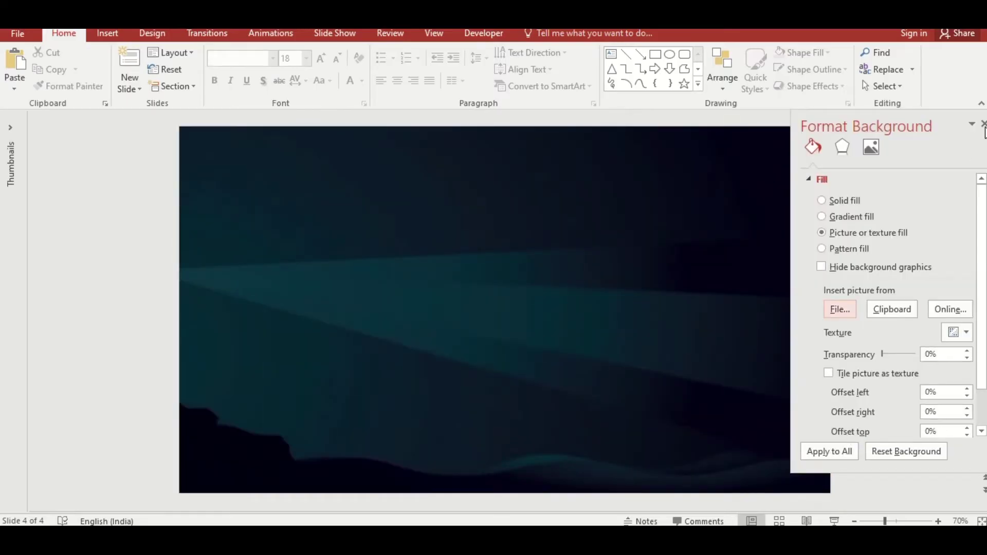
{"action": "left_click", "coordinate": [984, 125]}
{"action": "left_click", "coordinate": [670, 55]}
Draw a circle sized 7 cm by 7 cm and move it to the upper-left corner
{"action": "left_click_drag", "start_coordinate": [408, 220], "coordinate": [515, 358]}
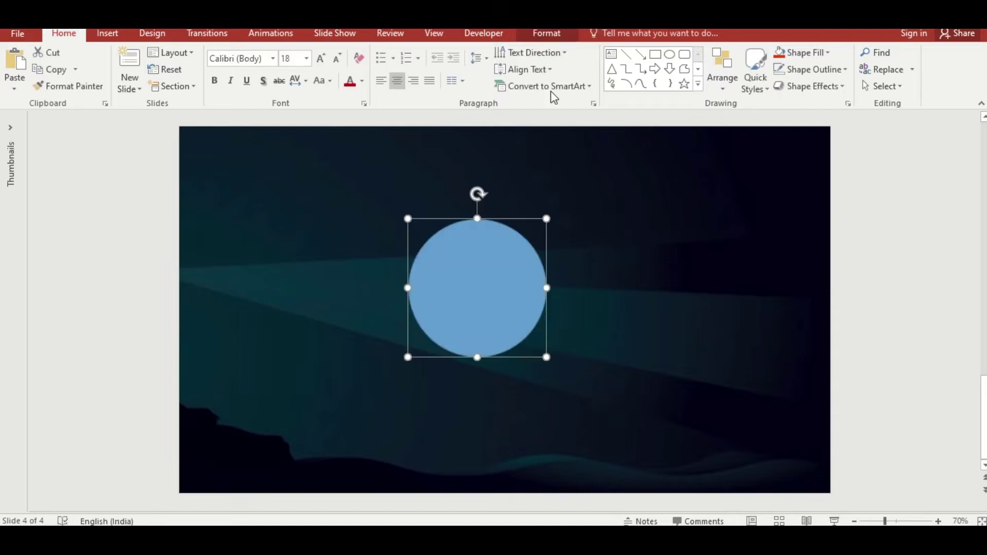
{"action": "left_click", "coordinate": [547, 33]}
{"action": "left_click", "coordinate": [810, 59]}
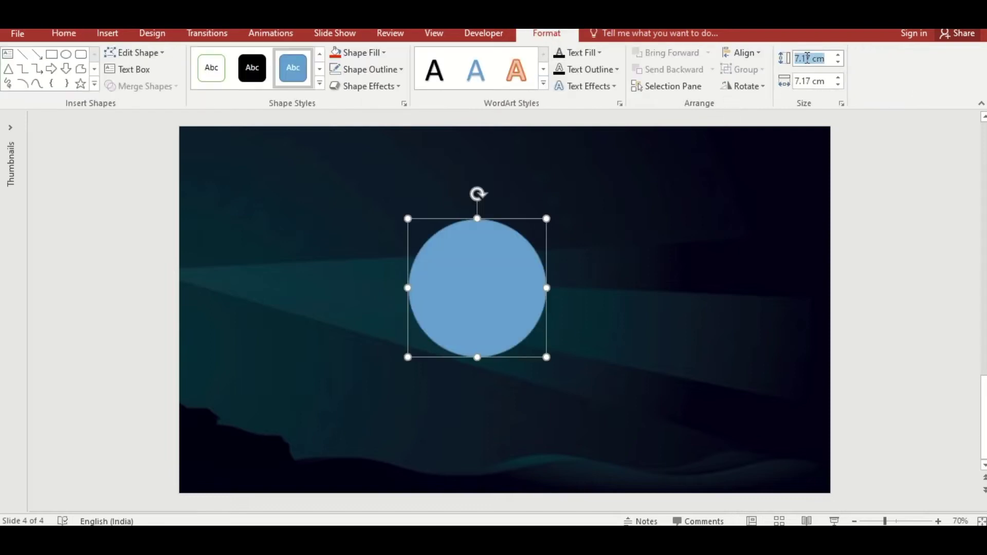
{"action": "type", "text": "7"}
{"action": "key", "text": "Return"}
{"action": "left_click", "coordinate": [804, 84]}
{"action": "type", "text": "7"}
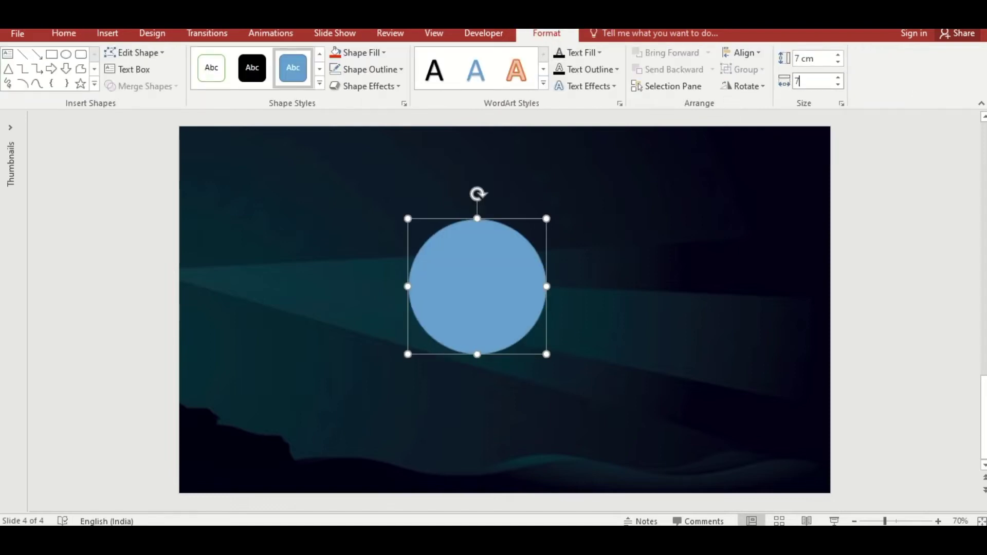
{"action": "key", "text": "Return"}
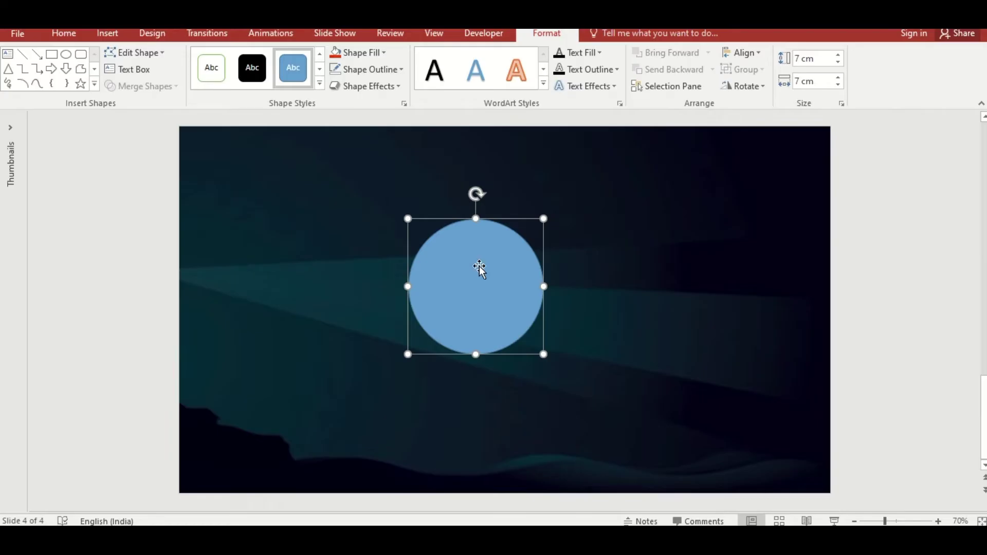
{"action": "left_click_drag", "start_coordinate": [543, 323], "coordinate": [329, 249]}
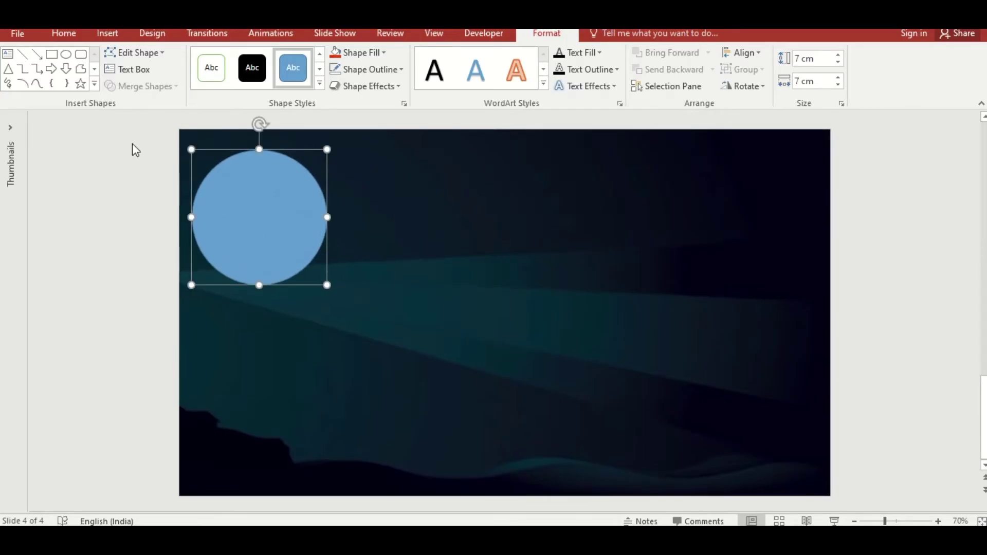
{"action": "left_click", "coordinate": [94, 84]}
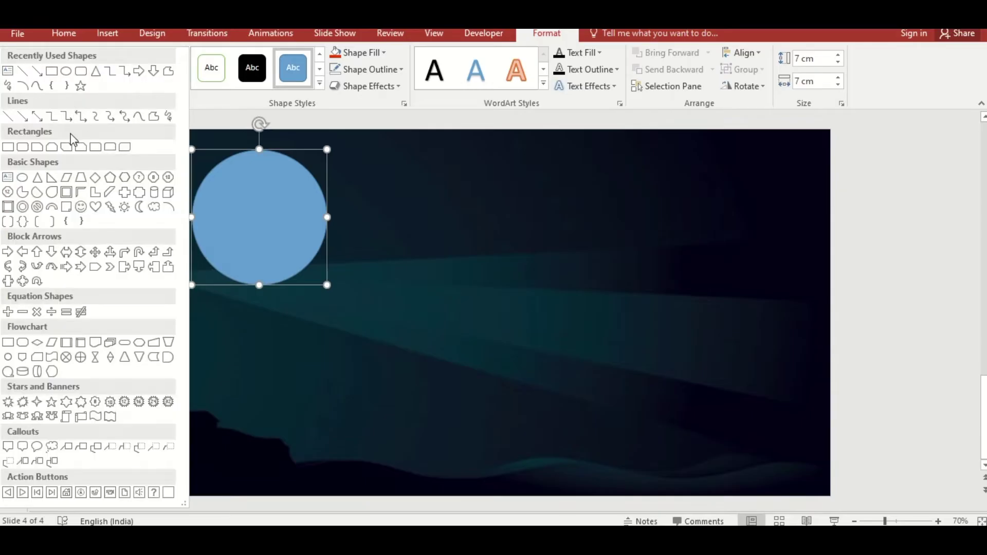
Draw a thin donut ring beside the circle and size it 5 cm by 5 cm
{"action": "left_click", "coordinate": [23, 207]}
{"action": "left_click_drag", "start_coordinate": [349, 165], "coordinate": [475, 292]}
{"action": "left_click_drag", "start_coordinate": [381, 227], "coordinate": [365, 227]}
{"action": "left_click_drag", "start_coordinate": [472, 267], "coordinate": [463, 255]}
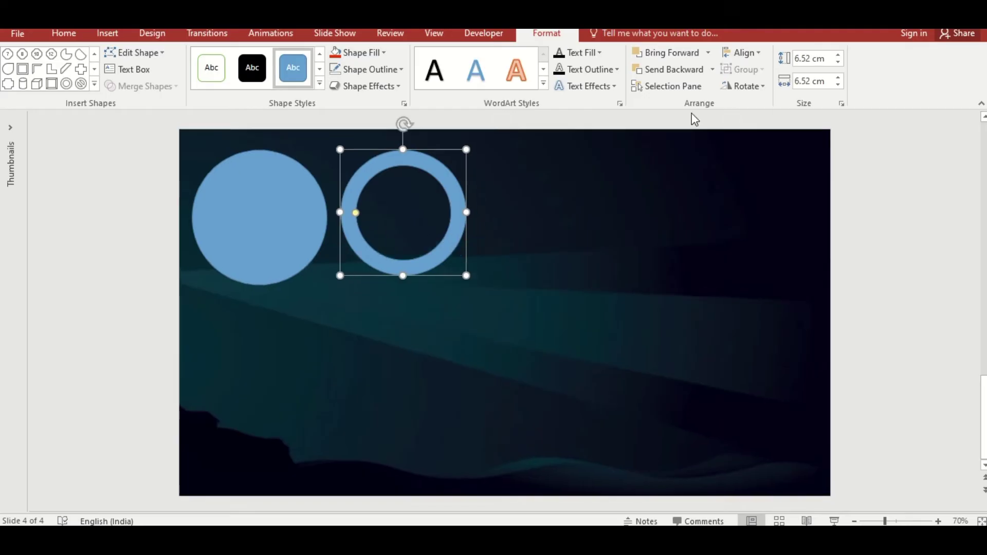
{"action": "left_click", "coordinate": [804, 58]}
{"action": "type", "text": "5"}
{"action": "key", "text": "Tab"}
{"action": "type", "text": "5"}
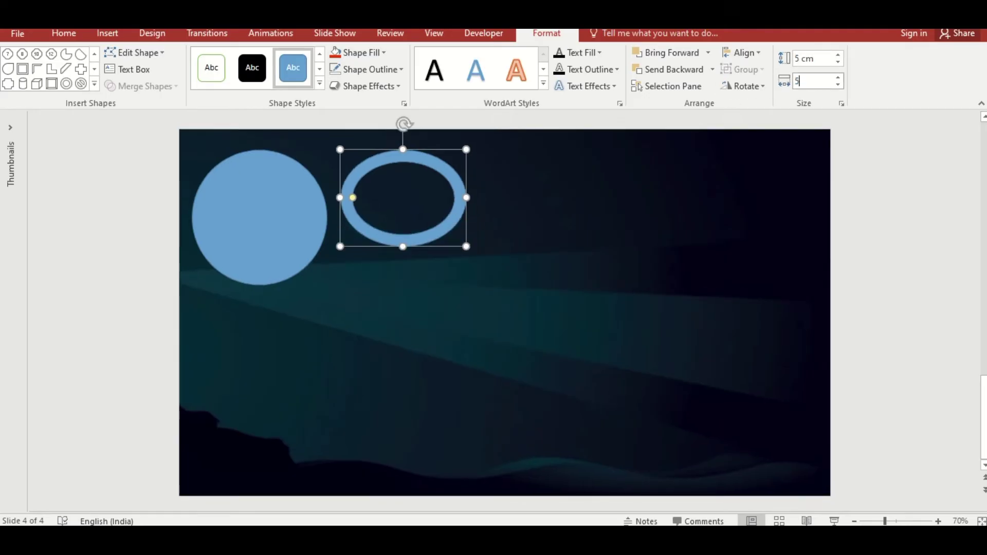
{"action": "key", "text": "Return"}
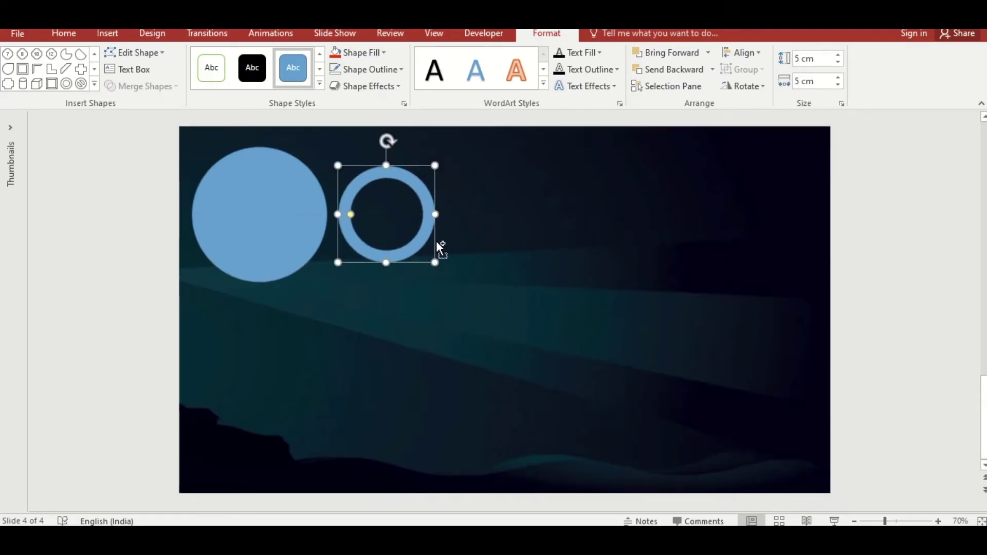
Add two ring copies to the right, sized 4.75 cm and 4.5 cm
{"action": "left_click_drag", "start_coordinate": [437, 247], "coordinate": [536, 244]}
{"action": "left_click", "coordinate": [813, 58]}
{"action": "type", "text": "4.75"}
{"action": "key", "text": "Tab"}
{"action": "type", "text": "4"}
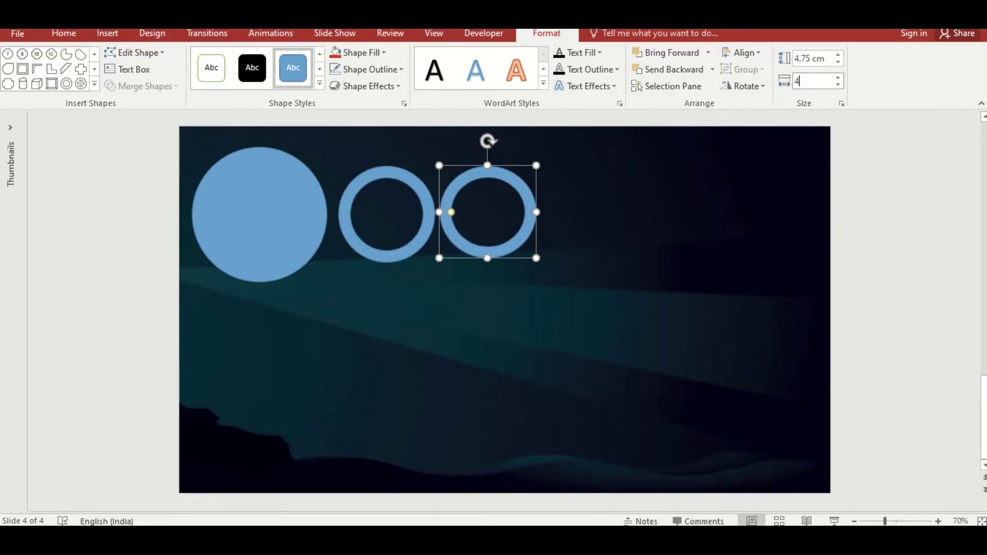
{"action": "key", "text": "Return"}
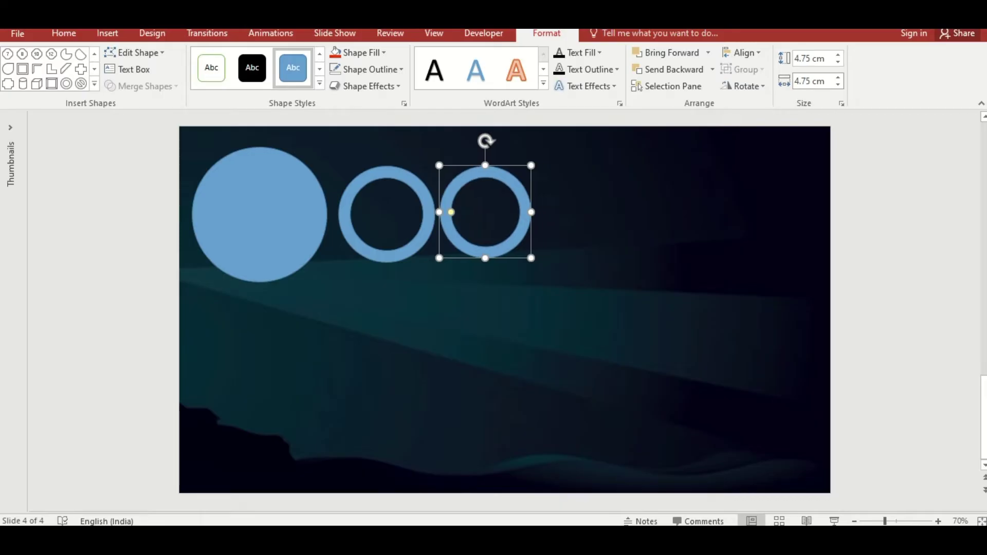
{"action": "left_click_drag", "start_coordinate": [533, 235], "coordinate": [625, 243]}
{"action": "left_click", "coordinate": [812, 59]}
{"action": "type", "text": "4"}
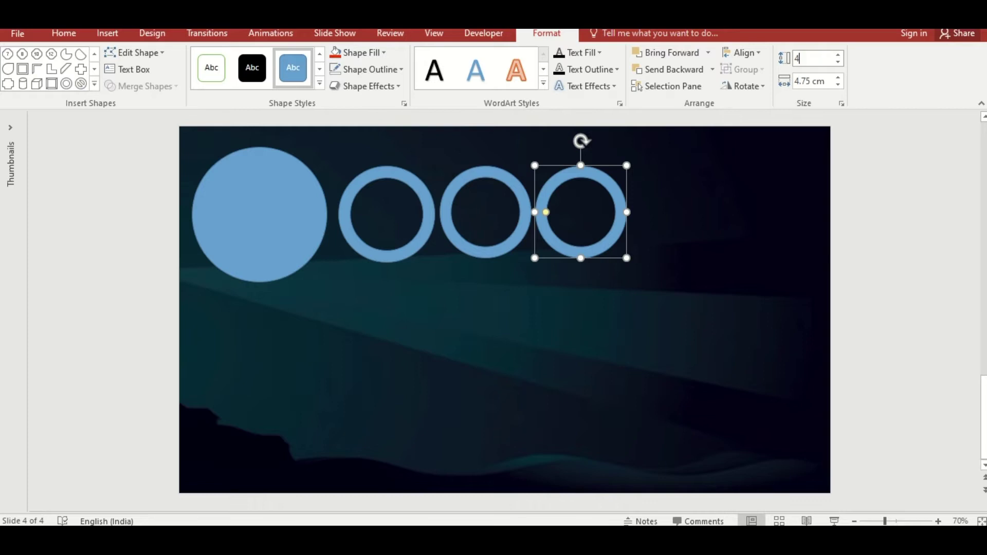
{"action": "type", "text": ".5"}
{"action": "key", "text": "Tab"}
{"action": "type", "text": "4.5"}
{"action": "key", "text": "Return"}
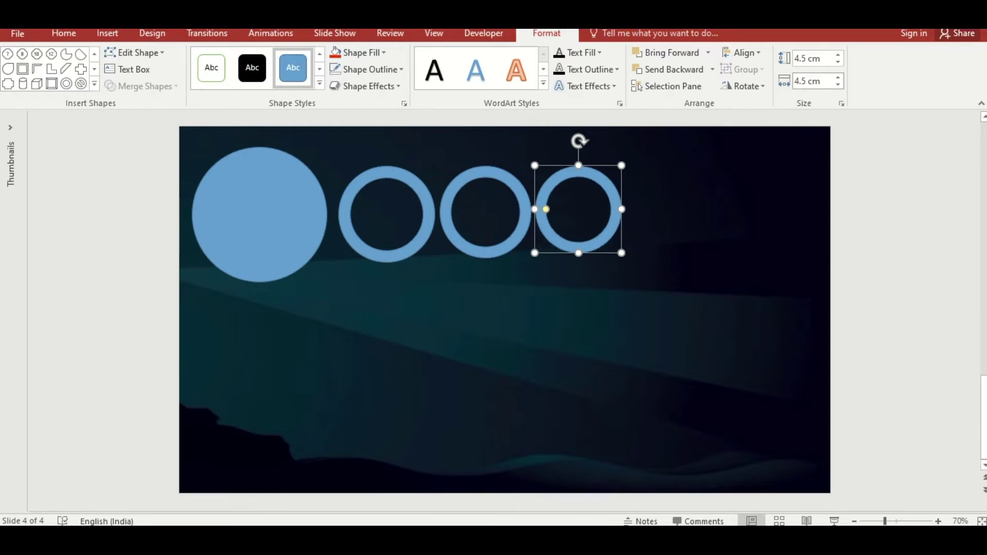
Add two more ring copies to the right, sized 4.13 cm and 4 cm
{"action": "left_click_drag", "start_coordinate": [623, 237], "coordinate": [710, 246]}
{"action": "left_click", "coordinate": [813, 59]}
{"action": "type", "text": "4.13"}
{"action": "key", "text": "Tab"}
{"action": "type", "text": "4"}
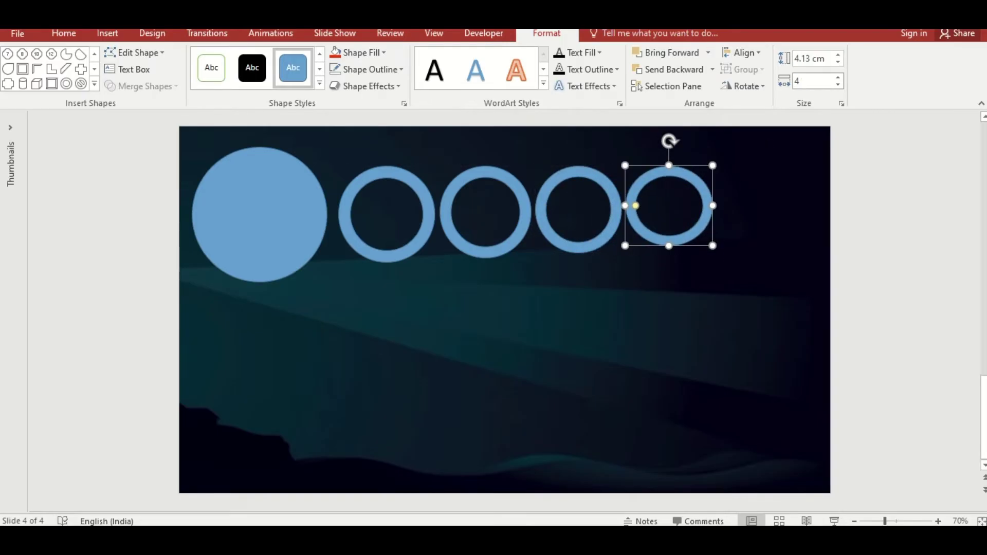
{"action": "key", "text": "Return"}
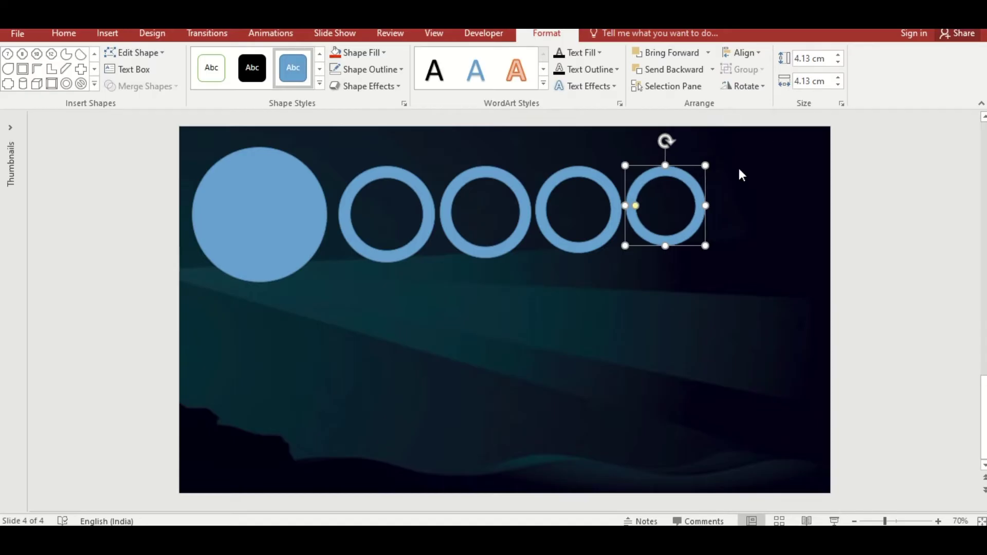
{"action": "left_click_drag", "start_coordinate": [706, 230], "coordinate": [791, 229]}
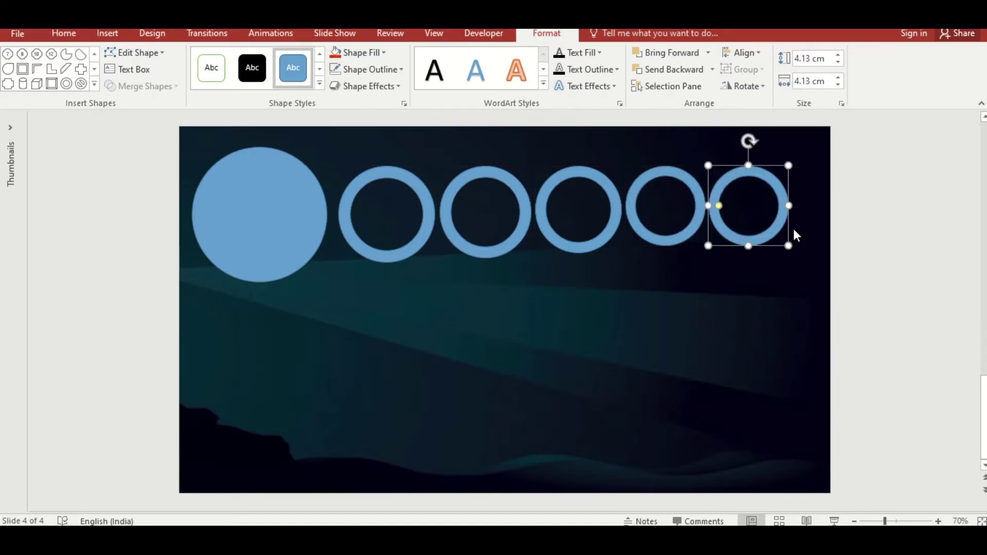
{"action": "left_click", "coordinate": [812, 59]}
{"action": "type", "text": "4"}
{"action": "left_click", "coordinate": [807, 81]}
{"action": "type", "text": "4"}
{"action": "key", "text": "Return"}
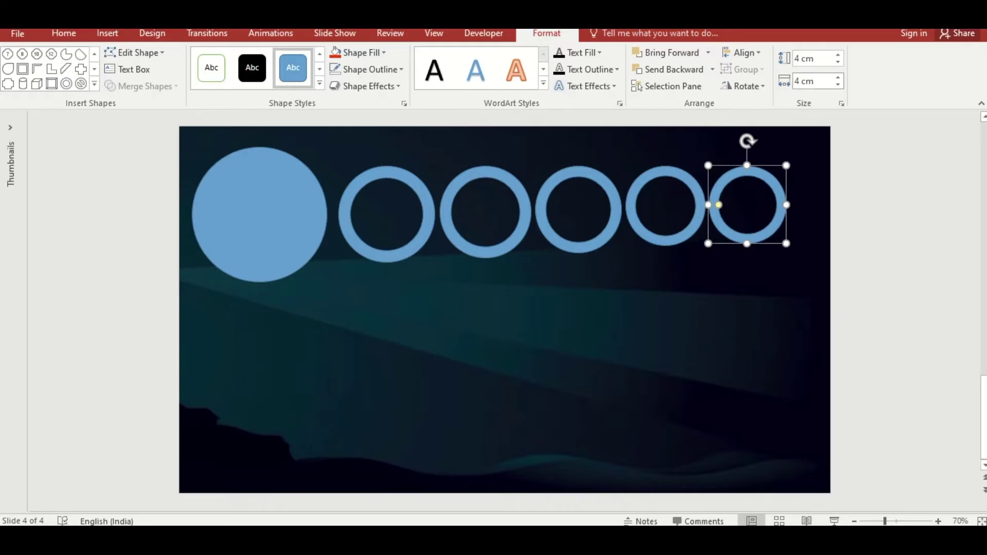
{"action": "left_click", "coordinate": [284, 242]}
Duplicate the large circle below it and resize the copy to 4.5 cm by 4.5 cm
{"action": "left_click_drag", "start_coordinate": [285, 242], "coordinate": [282, 378]}
{"action": "left_click", "coordinate": [812, 59]}
{"action": "type", "text": "4.5"}
{"action": "left_click", "coordinate": [801, 81]}
{"action": "type", "text": "4"}
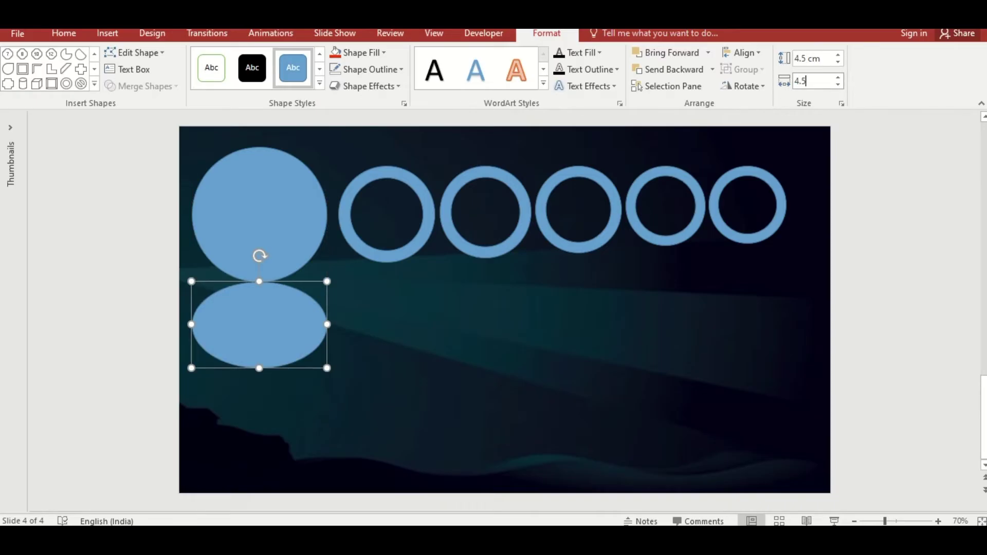
{"action": "type", "text": ".5"}
{"action": "key", "text": "Return"}
{"action": "left_click", "coordinate": [463, 282]}
{"action": "left_click", "coordinate": [249, 359]}
Copy the 4.5 cm circle to its right and size the copy 2 cm by 2 cm
{"action": "left_click_drag", "start_coordinate": [249, 359], "coordinate": [333, 368]}
{"action": "left_click", "coordinate": [810, 59]}
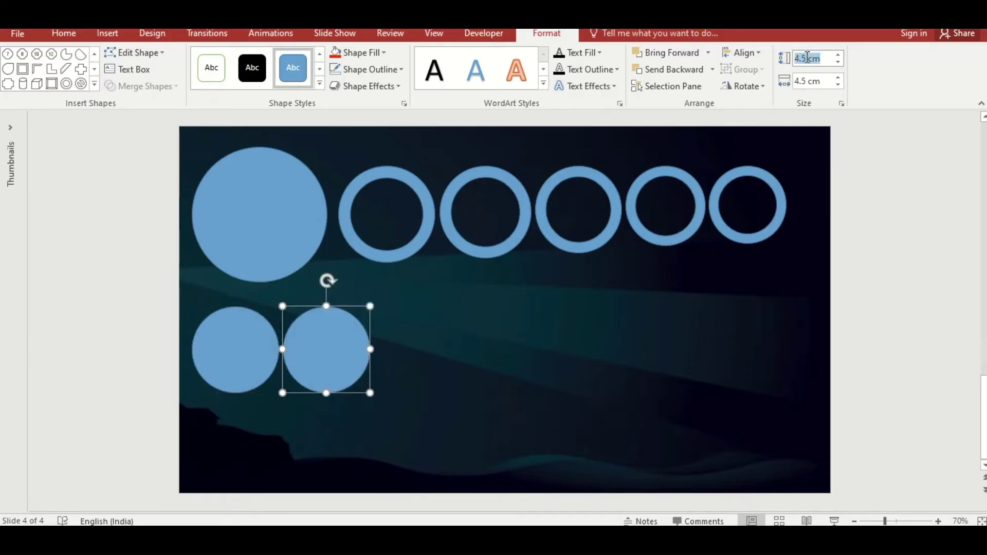
{"action": "type", "text": "2"}
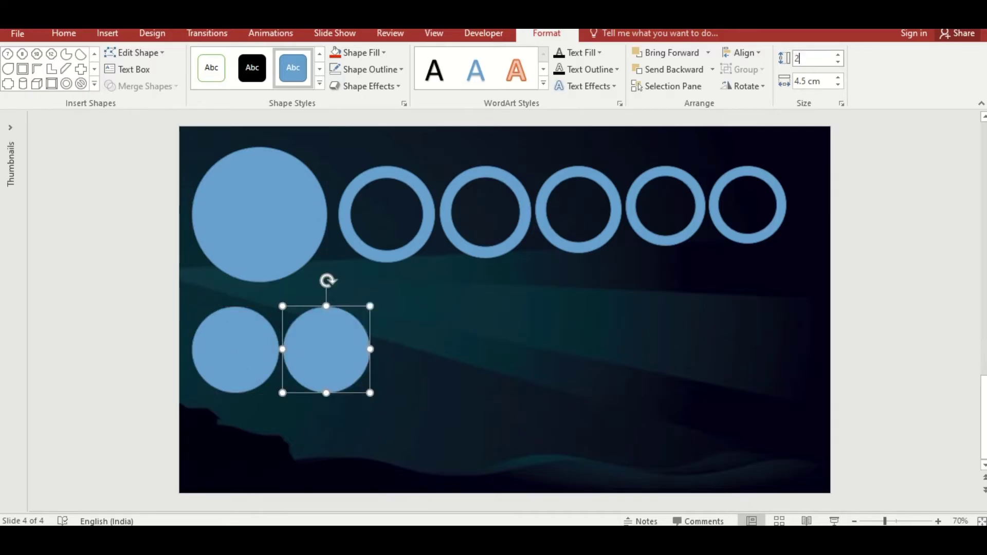
{"action": "left_click", "coordinate": [810, 80]}
{"action": "type", "text": "2"}
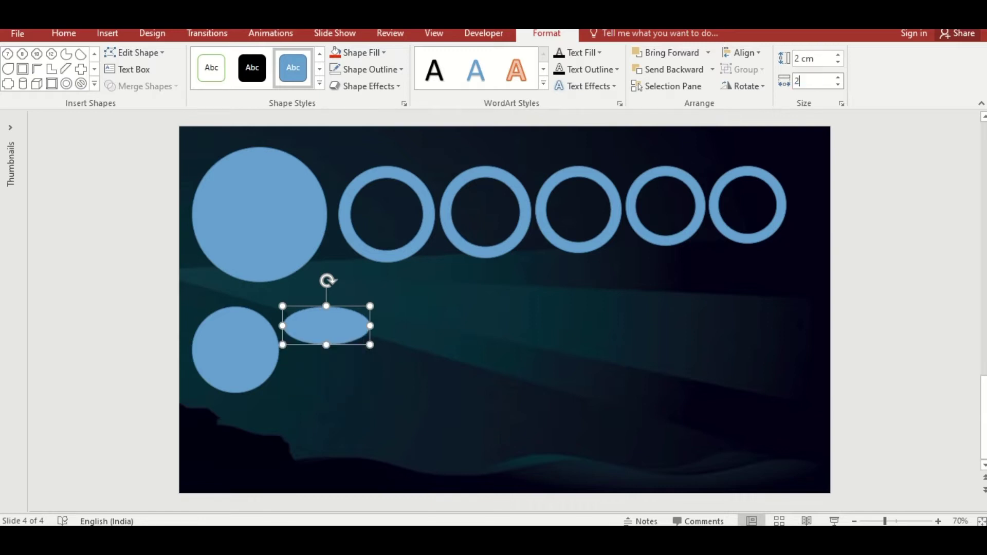
{"action": "key", "text": "Return"}
Copy the small circle to its right and size it 3.5 cm by 3.5 cm
{"action": "left_click_drag", "start_coordinate": [308, 329], "coordinate": [361, 354]}
{"action": "left_click", "coordinate": [813, 58]}
{"action": "type", "text": "3.5"}
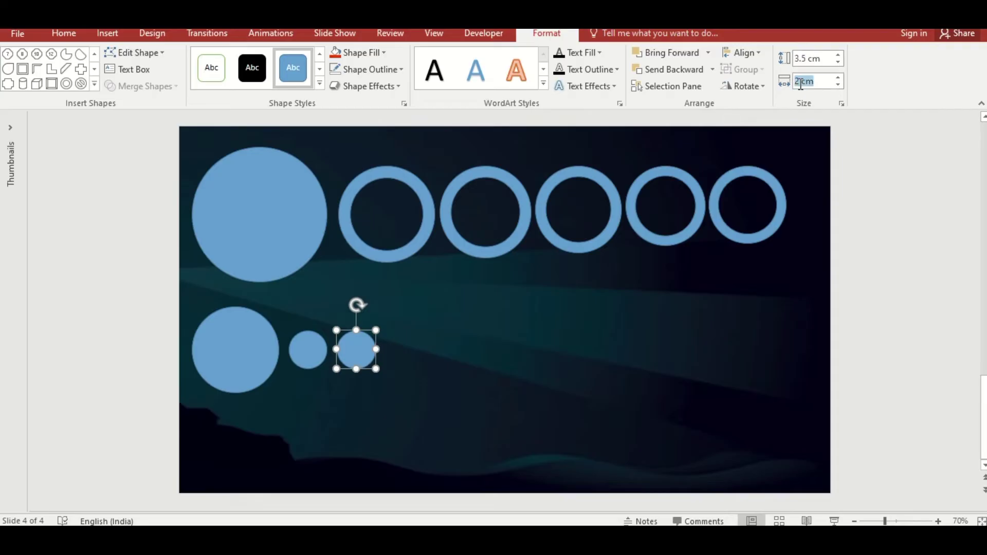
{"action": "left_click", "coordinate": [800, 82]}
{"action": "type", "text": "3.5"}
{"action": "key", "text": "Return"}
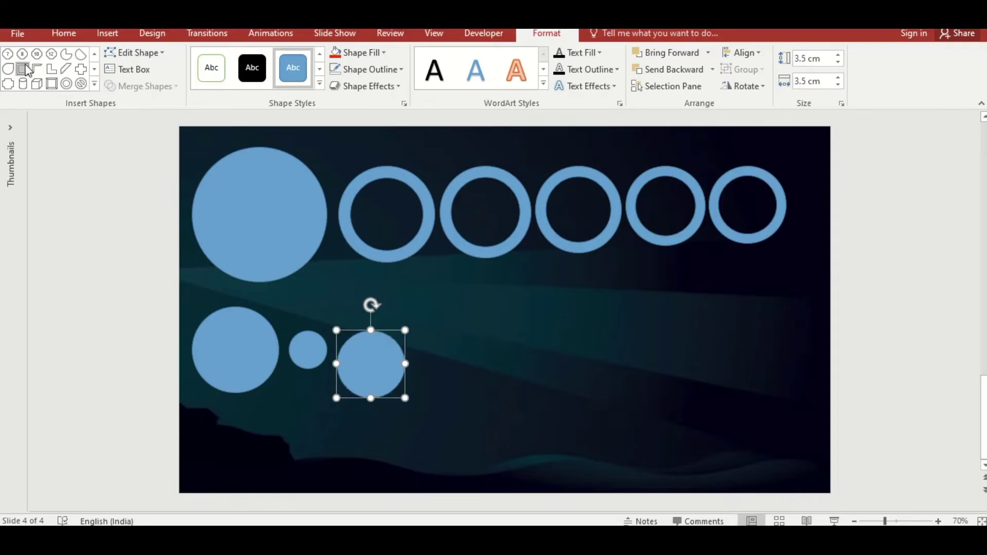
{"action": "left_click", "coordinate": [8, 54]}
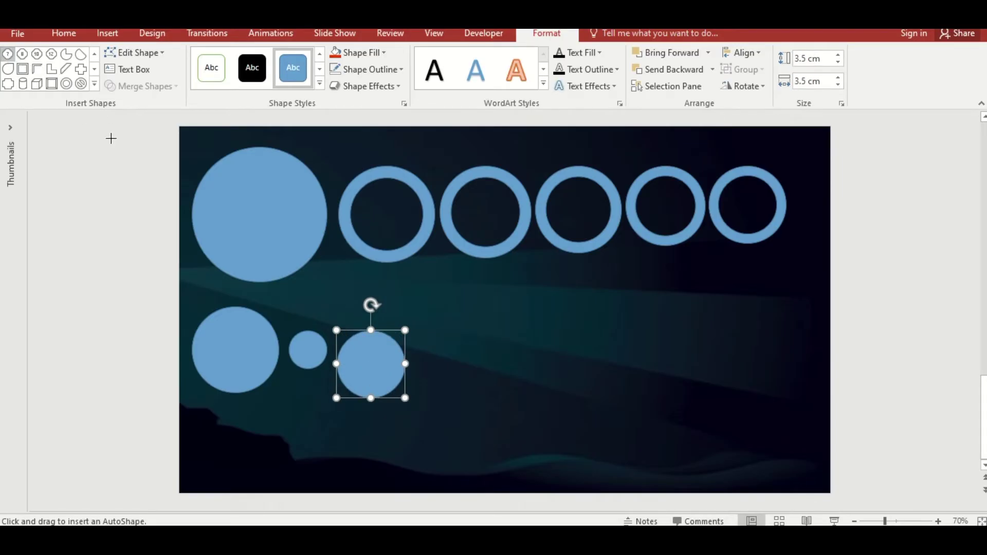
Draw a heptagon in the lower row and size it 4 cm by 4 cm
{"action": "left_click_drag", "start_coordinate": [463, 322], "coordinate": [565, 425]}
{"action": "left_click", "coordinate": [807, 60]}
{"action": "type", "text": "4"}
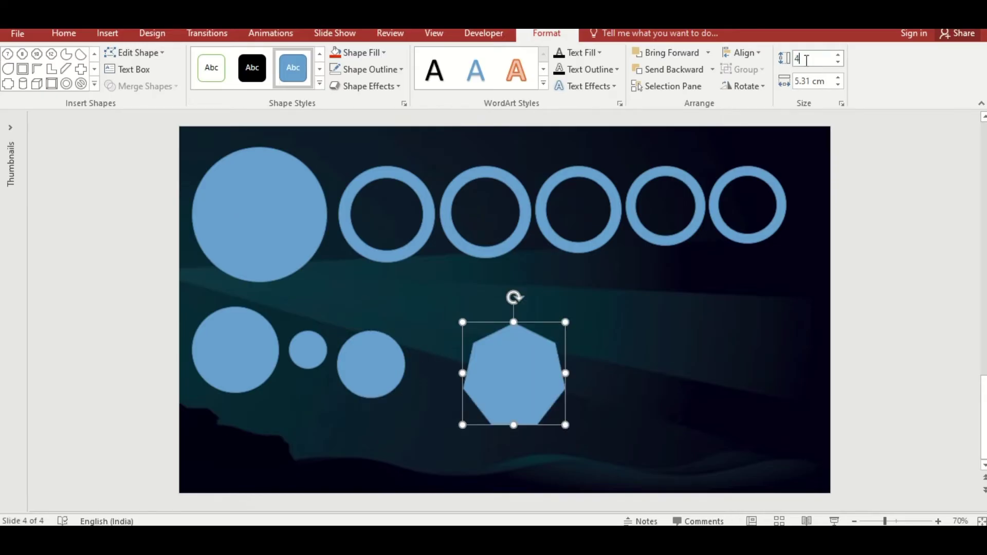
{"action": "left_click", "coordinate": [806, 79]}
{"action": "type", "text": "4"}
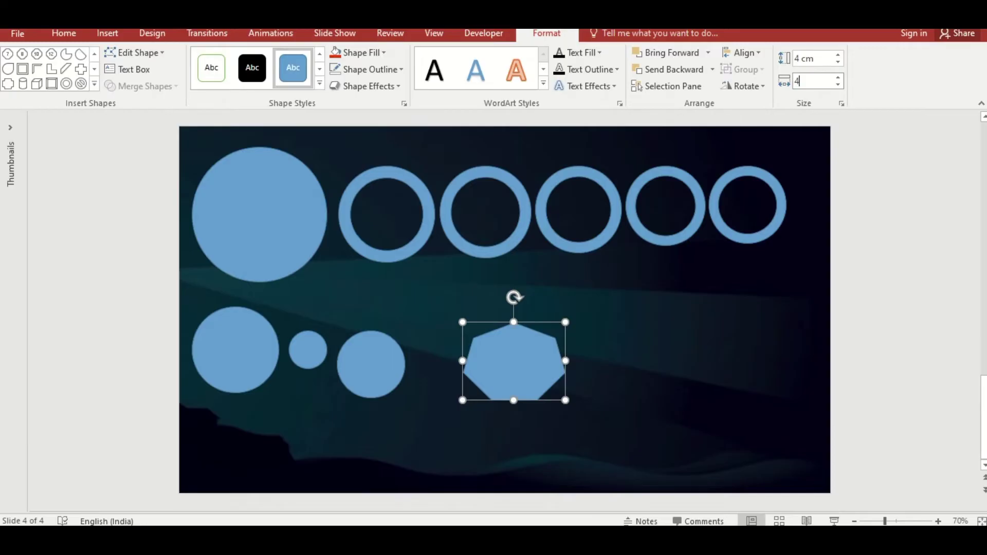
{"action": "key", "text": "Return"}
Place a heptagon copy beside it sized 3.7 cm by 3.7 cm
{"action": "left_click_drag", "start_coordinate": [517, 365], "coordinate": [598, 369]}
{"action": "left_click", "coordinate": [810, 60]}
{"action": "type", "text": "3."}
{"action": "left_click", "coordinate": [808, 81]}
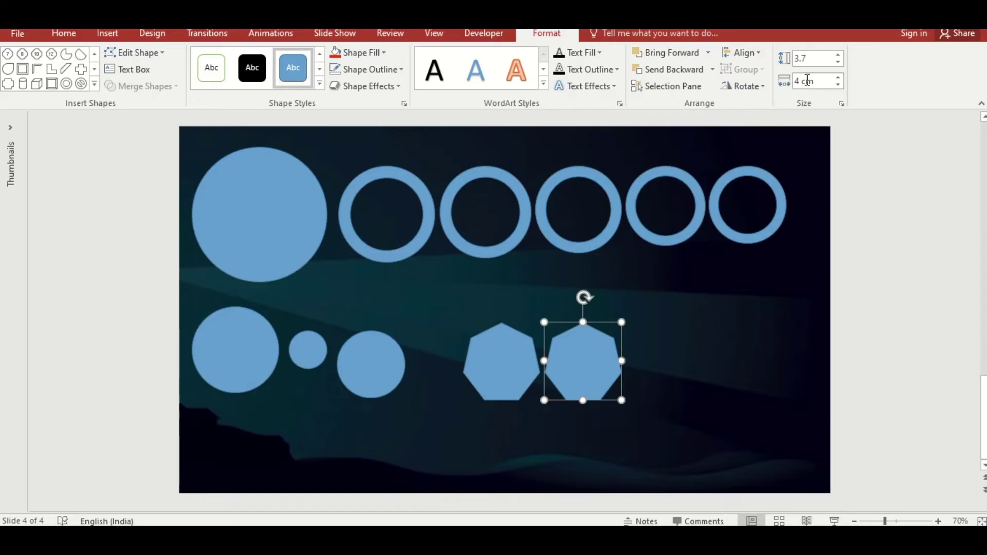
{"action": "type", "text": "3.7"}
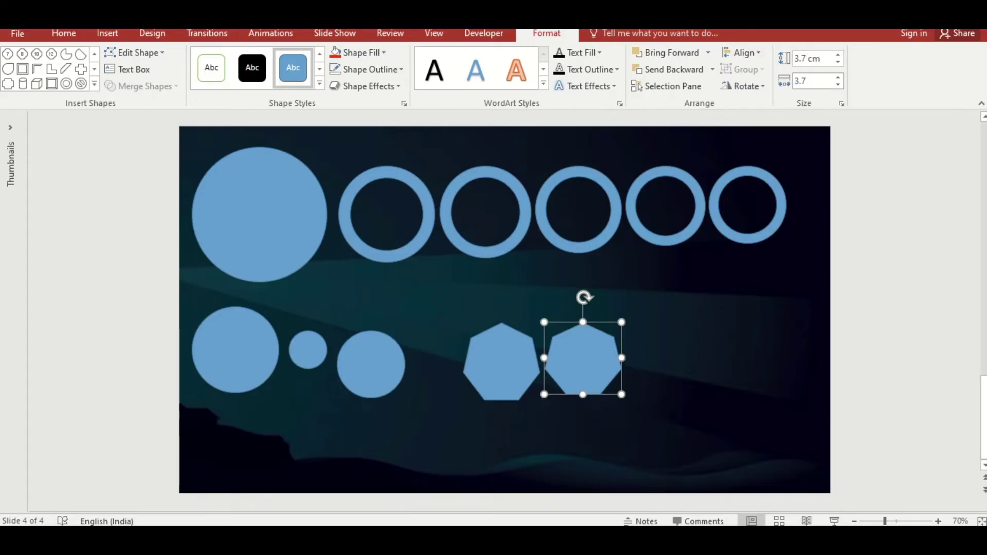
{"action": "key", "text": "Return"}
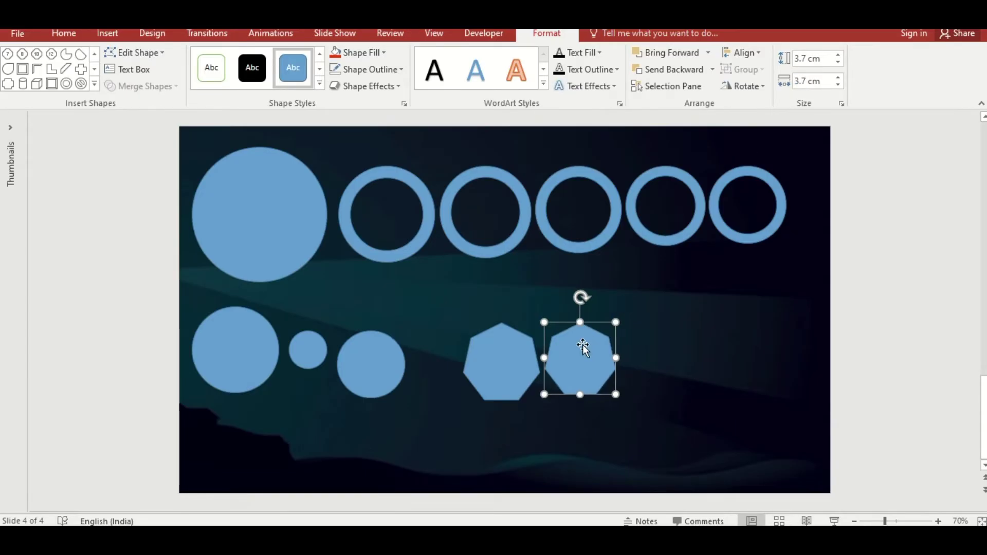
{"action": "left_click", "coordinate": [516, 355]}
Center and middle-align both heptagons, then subtract the smaller one to leave an outline
{"action": "left_click", "coordinate": [588, 354], "text": "shift"}
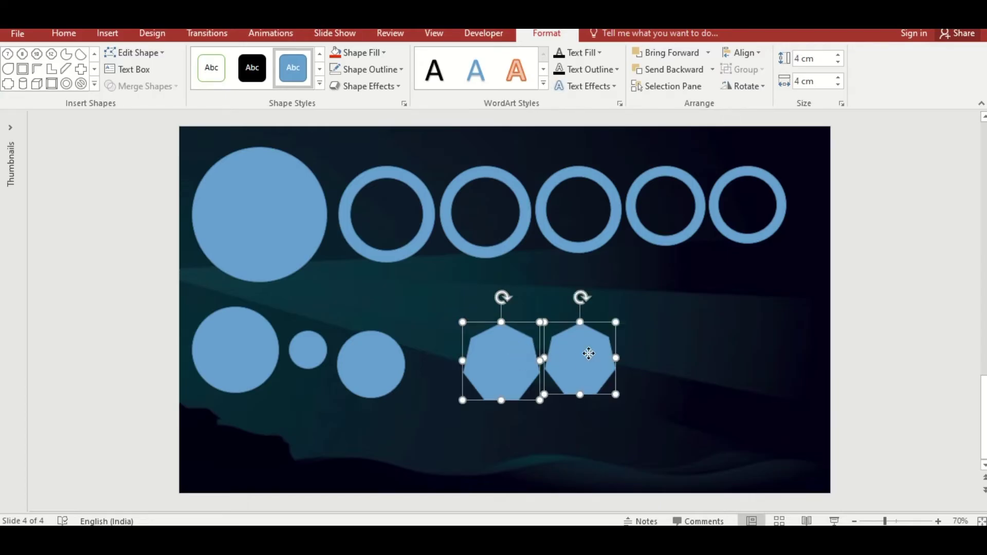
{"action": "left_click", "coordinate": [743, 52]}
{"action": "left_click", "coordinate": [766, 88]}
{"action": "left_click", "coordinate": [746, 53]}
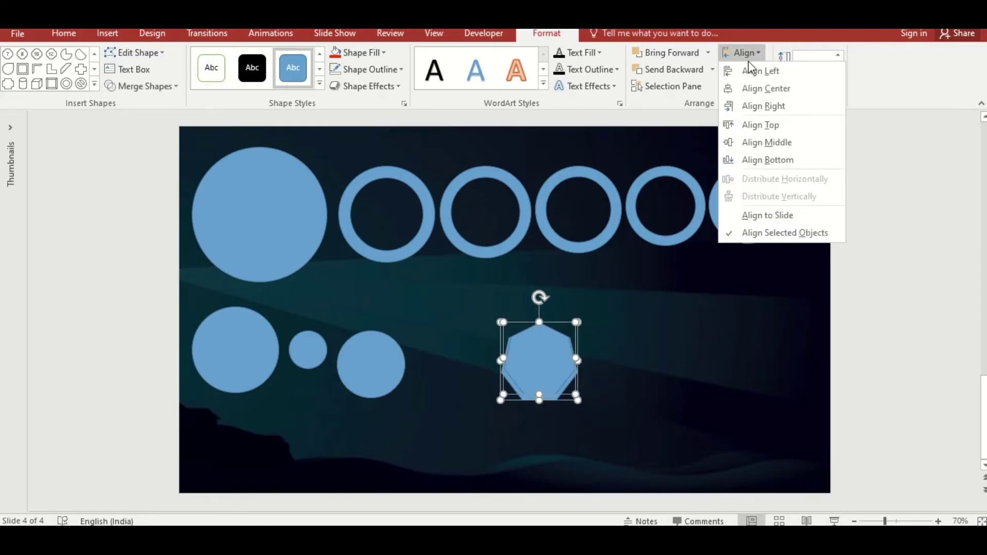
{"action": "left_click", "coordinate": [754, 144]}
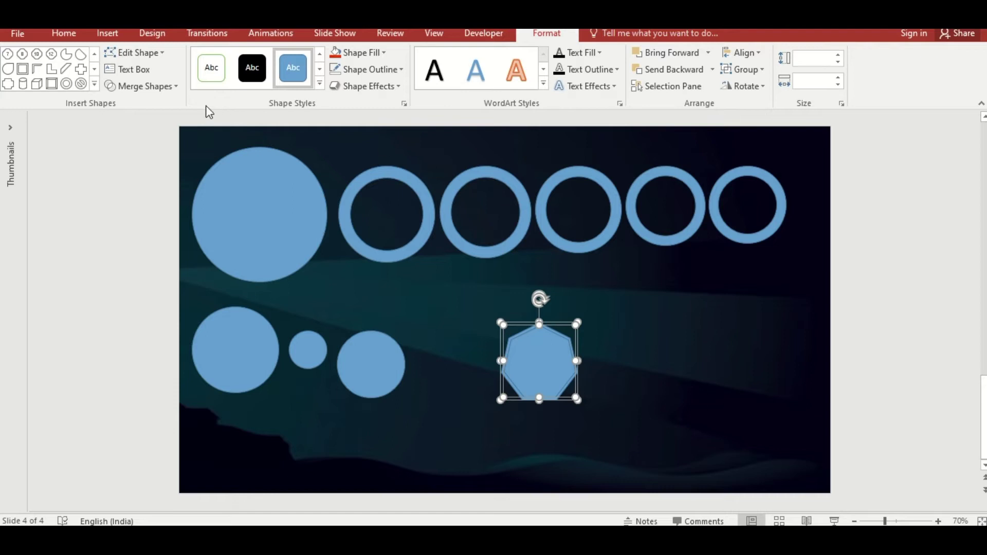
{"action": "left_click", "coordinate": [162, 88]}
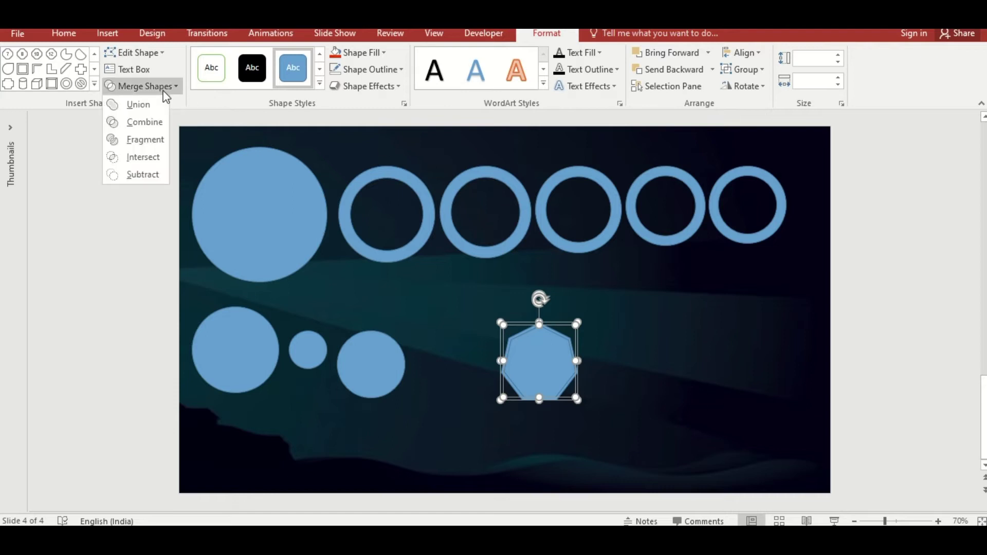
{"action": "left_click", "coordinate": [143, 175]}
Duplicate the heptagon outline to the right and shift both outlines further right
{"action": "left_click_drag", "start_coordinate": [578, 353], "coordinate": [789, 345]}
{"action": "left_click", "coordinate": [574, 357], "text": "ctrl"}
{"action": "left_click_drag", "start_coordinate": [381, 355], "coordinate": [465, 363]}
Resize the circle copy to a 0.3 cm by 0.3 cm dot and zoom in on the heptagon
{"action": "left_click", "coordinate": [804, 58]}
{"action": "type", "text": "0.3"}
{"action": "key", "text": "Tab"}
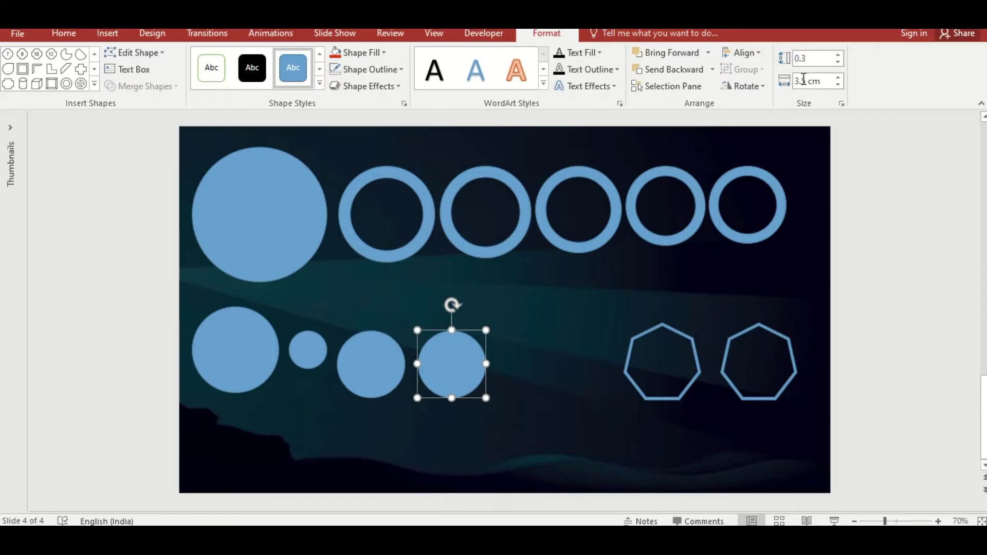
{"action": "type", "text": "0"}
{"action": "key", "text": "Return"}
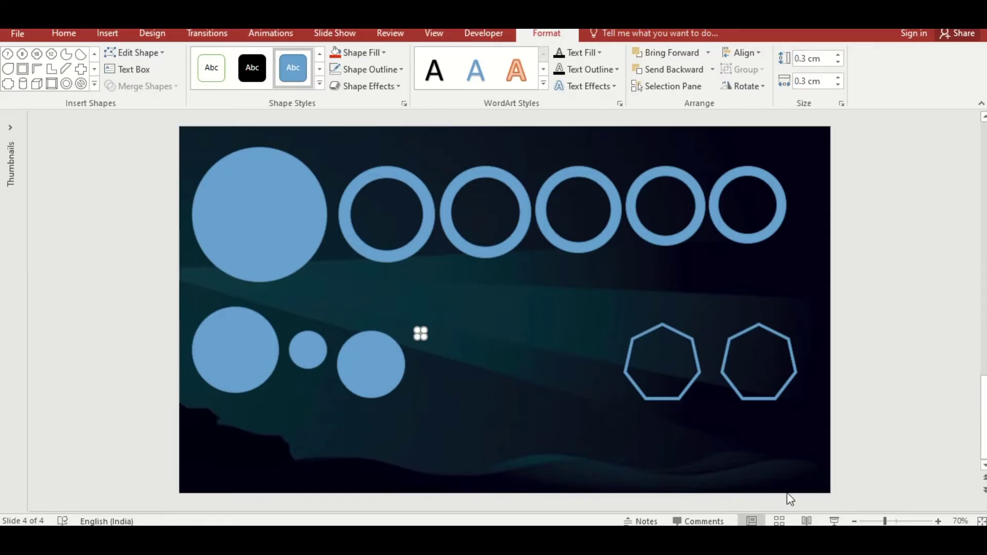
{"action": "left_click", "coordinate": [938, 521]}
{"action": "left_click", "coordinate": [938, 521]}
{"action": "left_click", "coordinate": [938, 521]}
{"action": "left_click", "coordinate": [938, 521]}
{"action": "scroll", "coordinate": [222, 326], "scroll_direction": "right", "scroll_amount": 5}
{"action": "left_click_drag", "start_coordinate": [133, 302], "coordinate": [743, 323]}
{"action": "left_click_drag", "start_coordinate": [743, 503], "coordinate": [835, 503]}
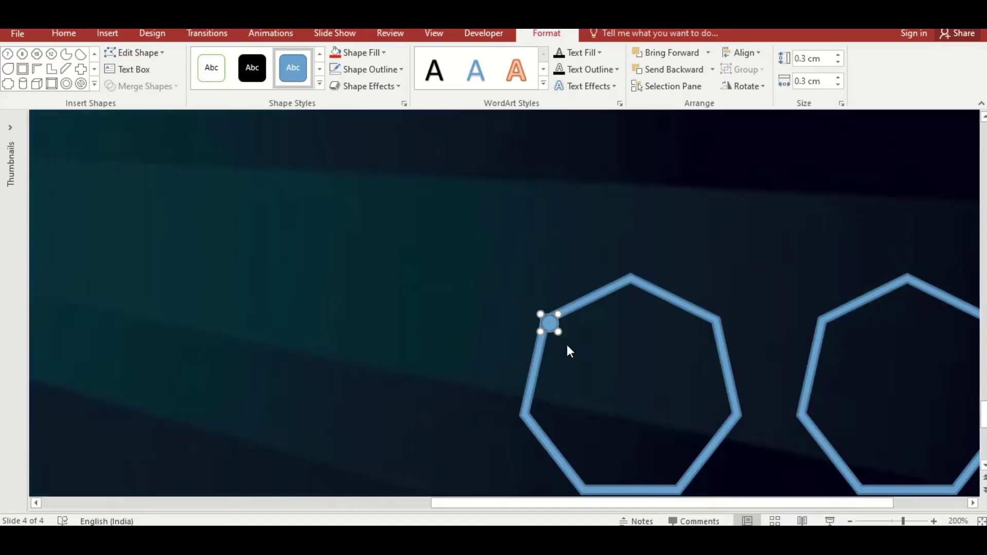
Duplicate the dot onto each corner of the heptagon outline
{"action": "key", "text": "ctrl+d"}
{"action": "left_click_drag", "start_coordinate": [575, 344], "coordinate": [711, 325]}
{"action": "key", "text": "ctrl+d"}
{"action": "key", "text": "ctrl+d"}
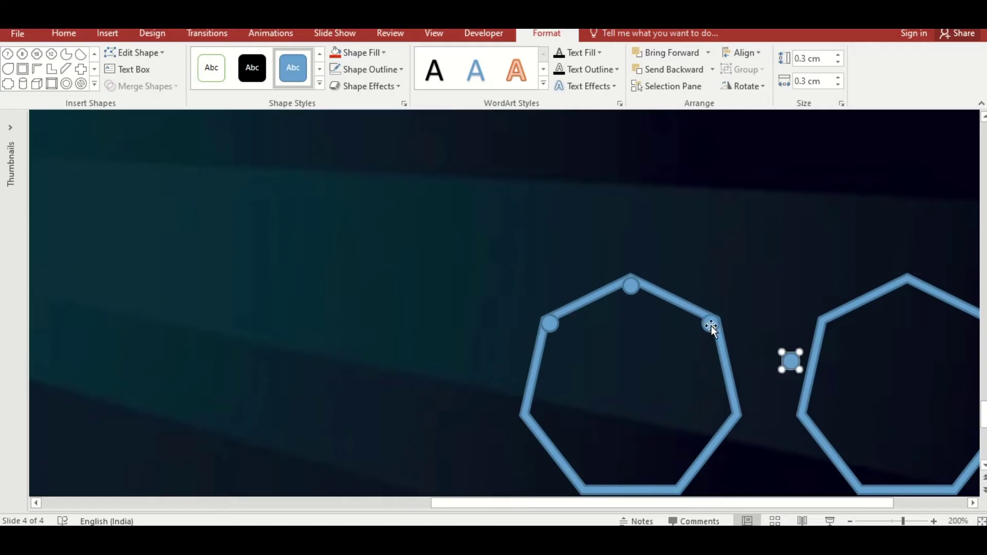
{"action": "left_click_drag", "start_coordinate": [791, 361], "coordinate": [732, 415]}
{"action": "scroll", "coordinate": [732, 414], "scroll_direction": "right", "scroll_amount": 3}
{"action": "key", "text": "ctrl+d"}
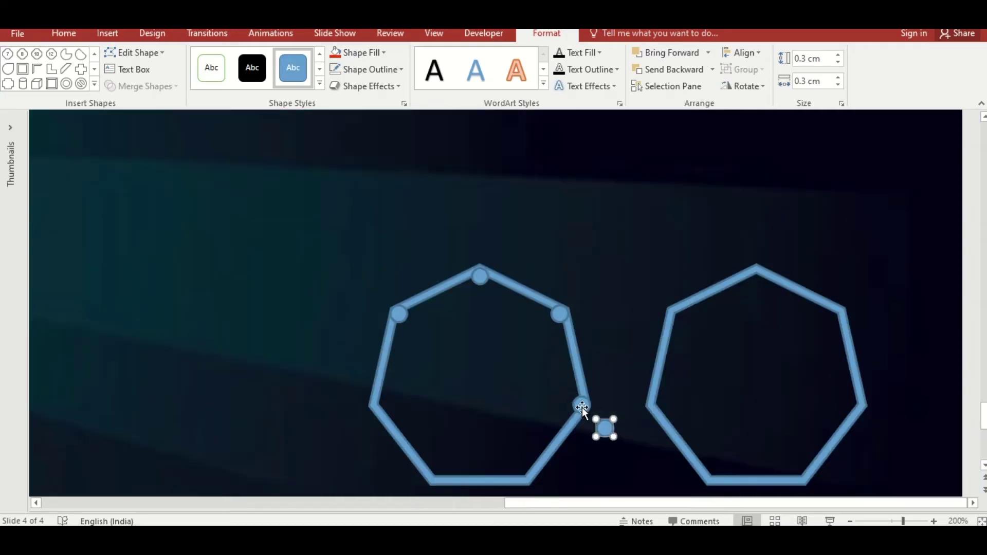
{"action": "left_click_drag", "start_coordinate": [605, 430], "coordinate": [527, 473]}
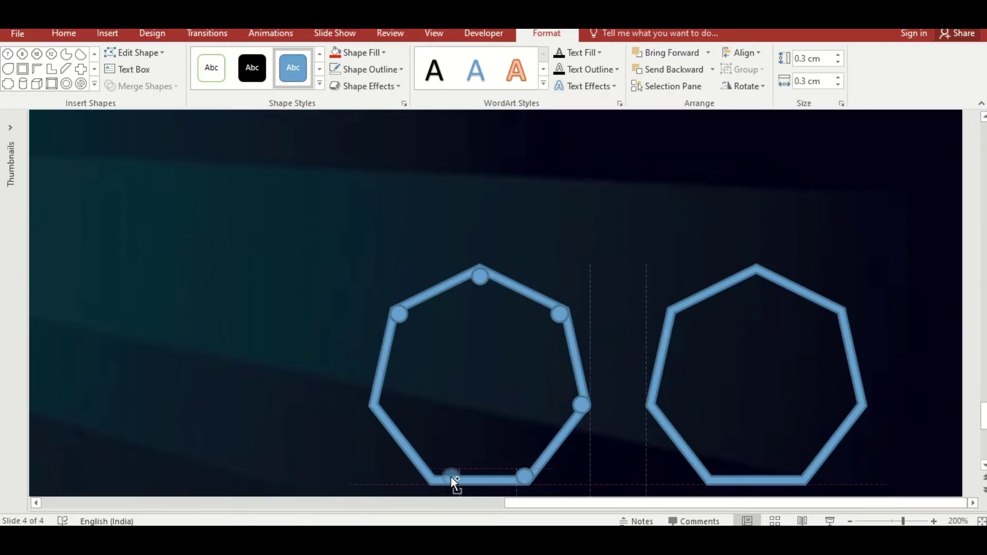
{"action": "key", "text": "ctrl+d"}
{"action": "left_click_drag", "start_coordinate": [434, 458], "coordinate": [378, 405]}
Move the seven dots left of the heptagon and group them into one object
{"action": "left_click", "coordinate": [399, 314], "text": "shift"}
{"action": "left_click", "coordinate": [483, 277], "text": "shift"}
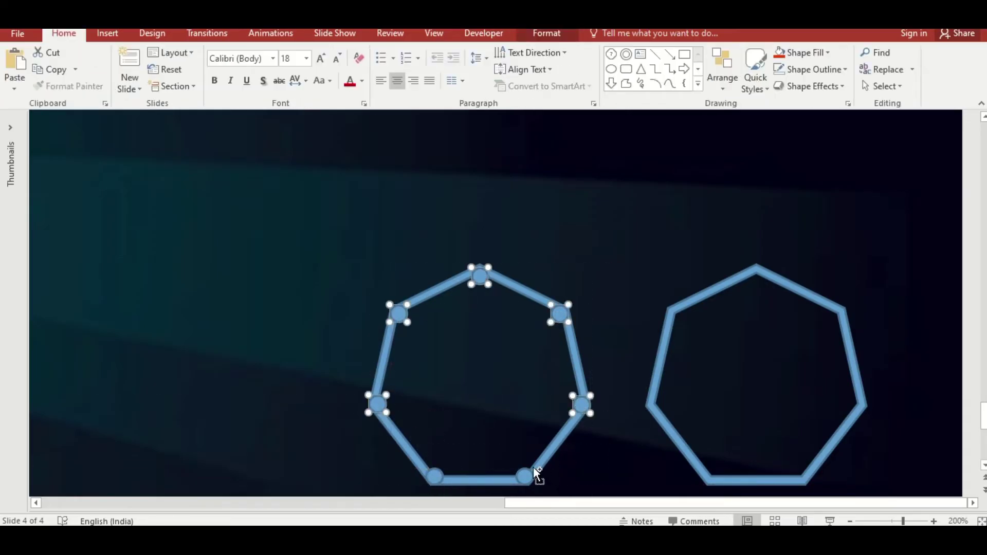
{"action": "left_click_drag", "start_coordinate": [435, 475], "coordinate": [143, 475]}
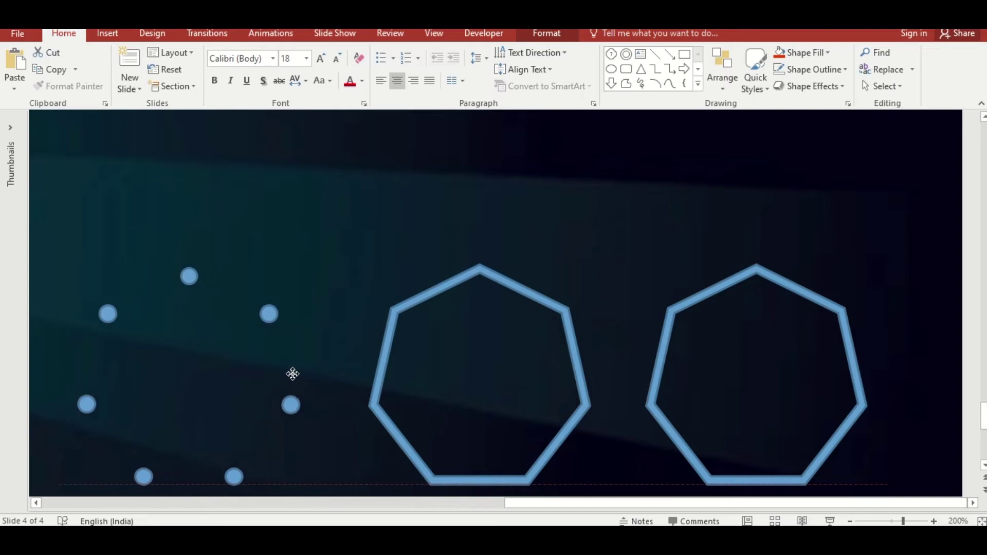
{"action": "left_click", "coordinate": [726, 90]}
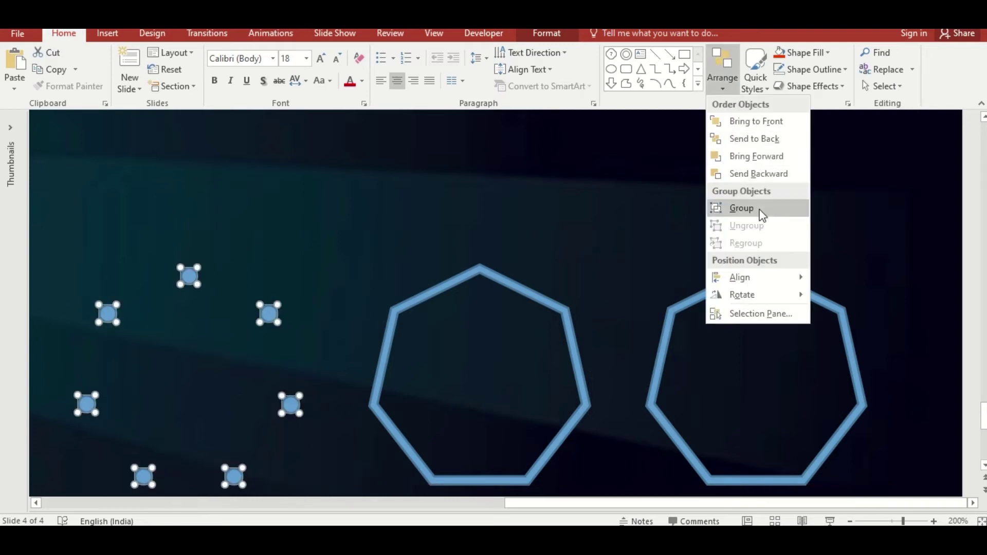
{"action": "left_click", "coordinate": [759, 207]}
{"action": "scroll", "coordinate": [849, 518], "scroll_direction": "down", "scroll_amount": 13}
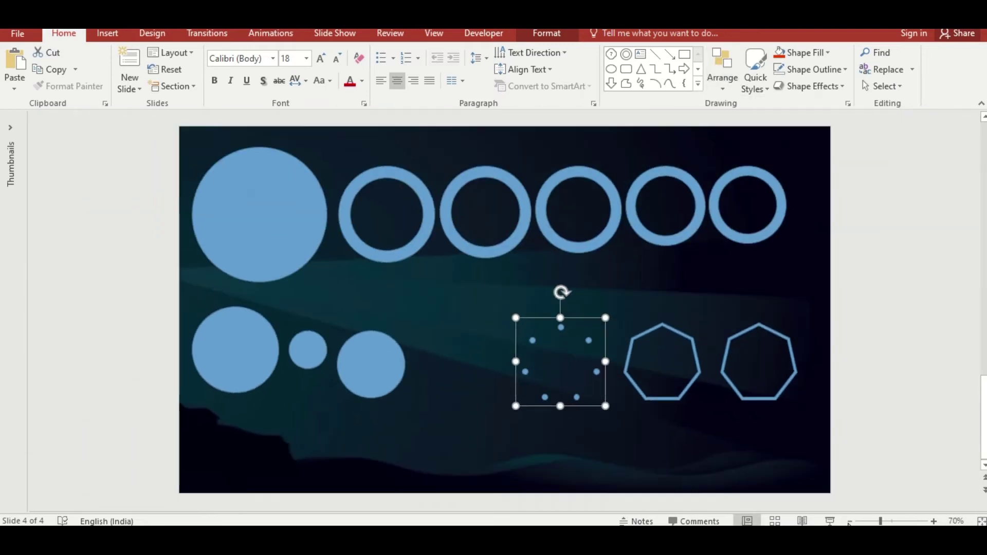
Spread the lower-row circles apart and add a copy of the tiny 2 cm circle
{"action": "left_click_drag", "start_coordinate": [385, 371], "coordinate": [447, 372]}
{"action": "left_click_drag", "start_coordinate": [308, 350], "coordinate": [340, 359]}
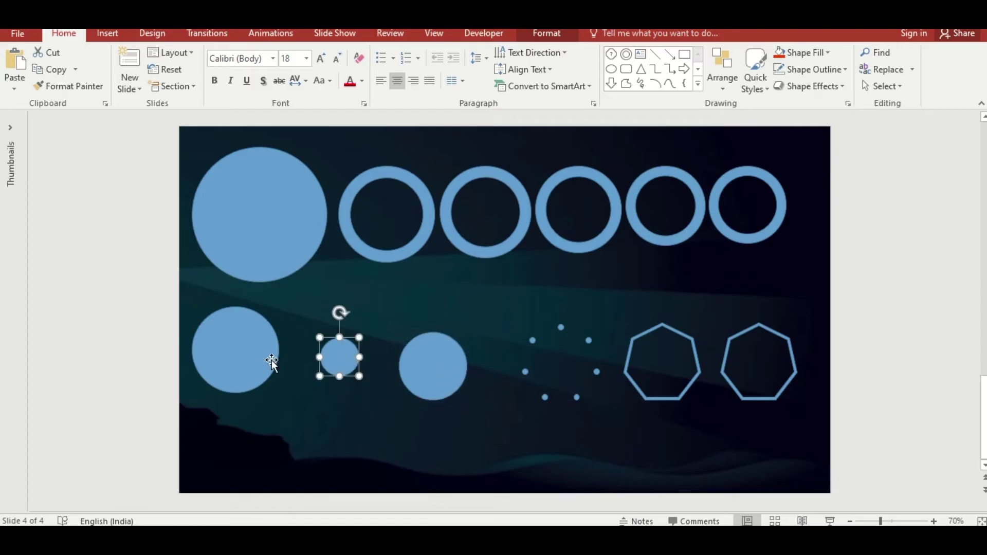
{"action": "left_click_drag", "start_coordinate": [252, 362], "coordinate": [278, 373]}
{"action": "left_click_drag", "start_coordinate": [439, 373], "coordinate": [475, 373]}
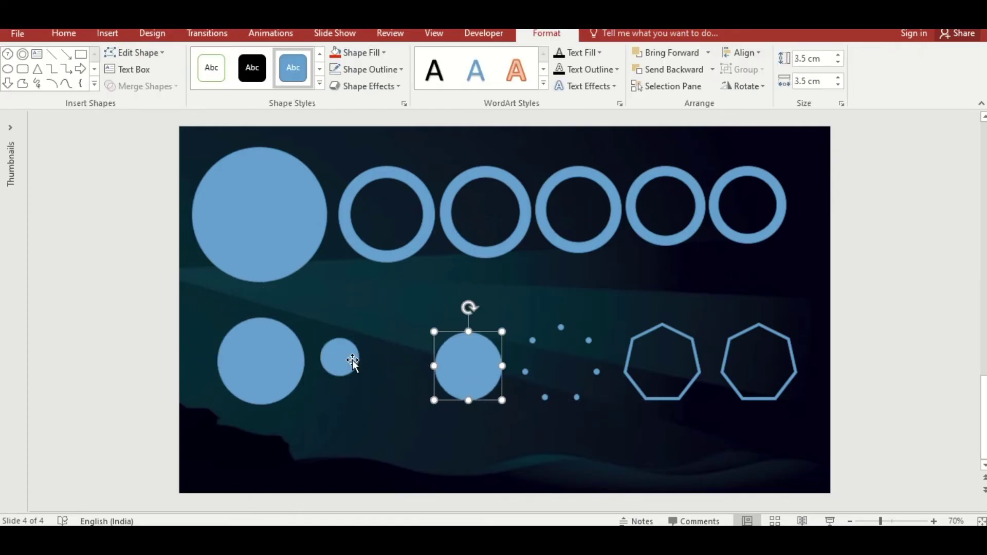
{"action": "left_click", "coordinate": [345, 359]}
{"action": "left_click_drag", "start_coordinate": [345, 359], "coordinate": [399, 360]}
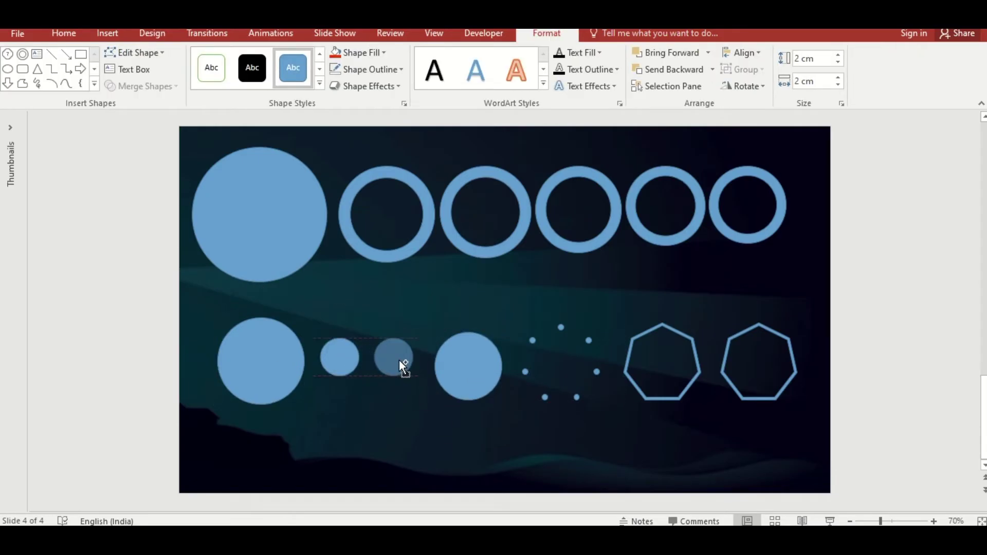
Draw a thin rectangle bar across the top of the first ring
{"action": "left_click", "coordinate": [82, 55]}
{"action": "left_click_drag", "start_coordinate": [376, 156], "coordinate": [669, 177]}
{"action": "left_click", "coordinate": [406, 181]}
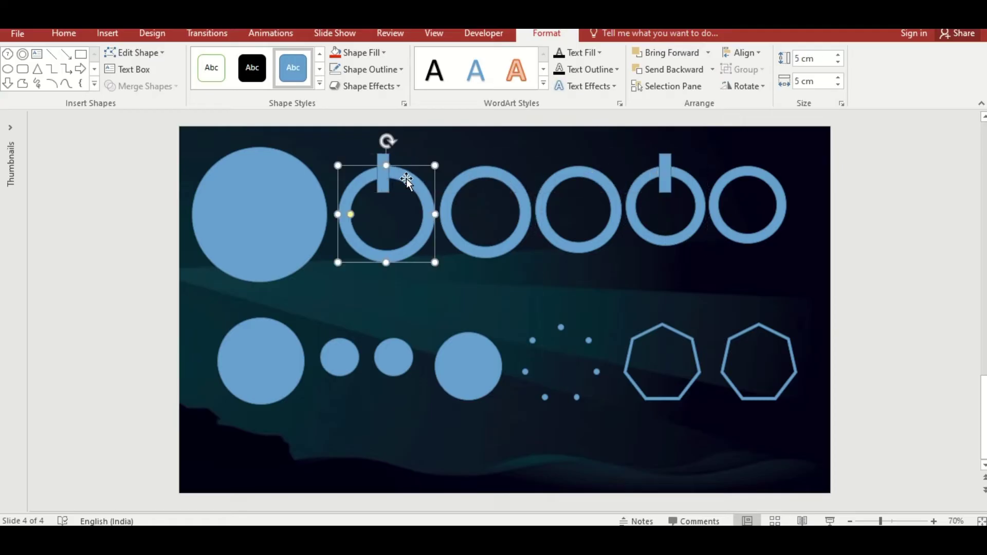
Centre the bar on the first ring and subtract it, cutting a gap at the top
{"action": "left_click", "coordinate": [382, 158], "text": "shift"}
{"action": "left_click", "coordinate": [744, 52]}
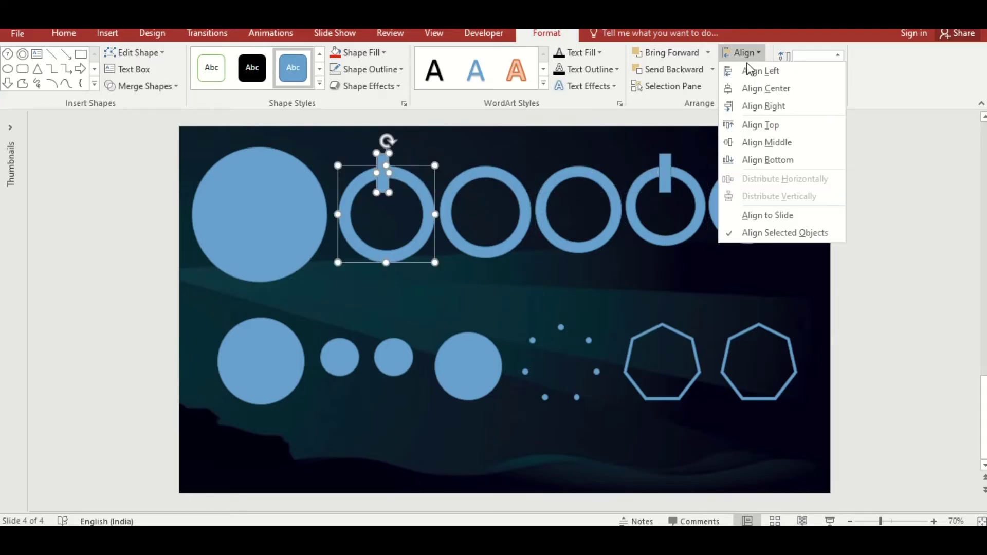
{"action": "left_click", "coordinate": [750, 88]}
{"action": "left_click", "coordinate": [163, 90]}
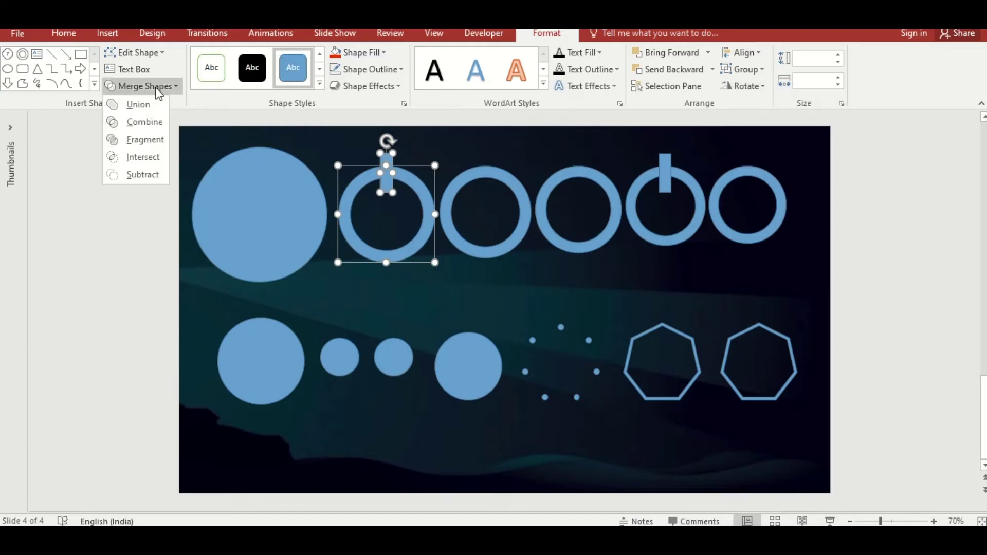
{"action": "left_click", "coordinate": [149, 174]}
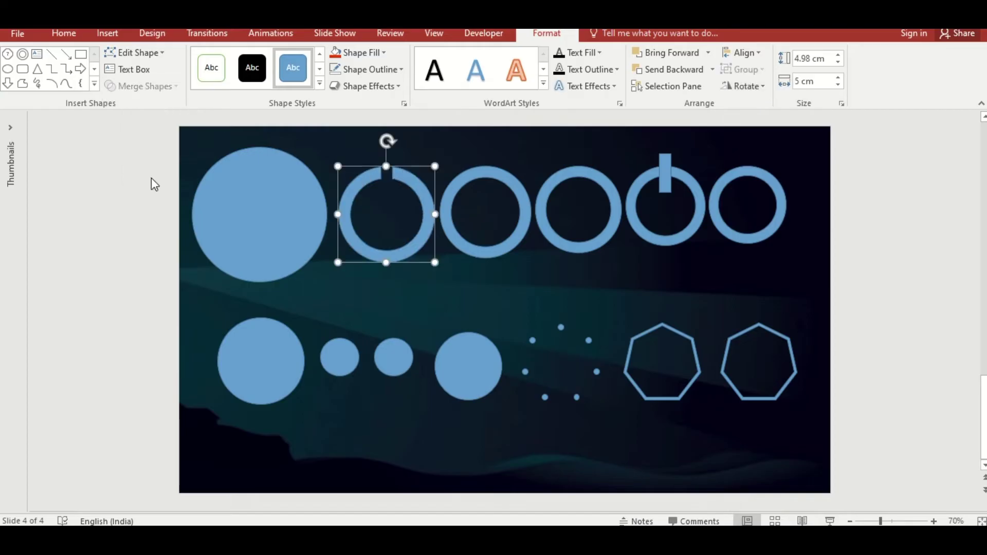
Subtract the bar from the fourth ring too, leaving a gap at its top
{"action": "left_click", "coordinate": [702, 201]}
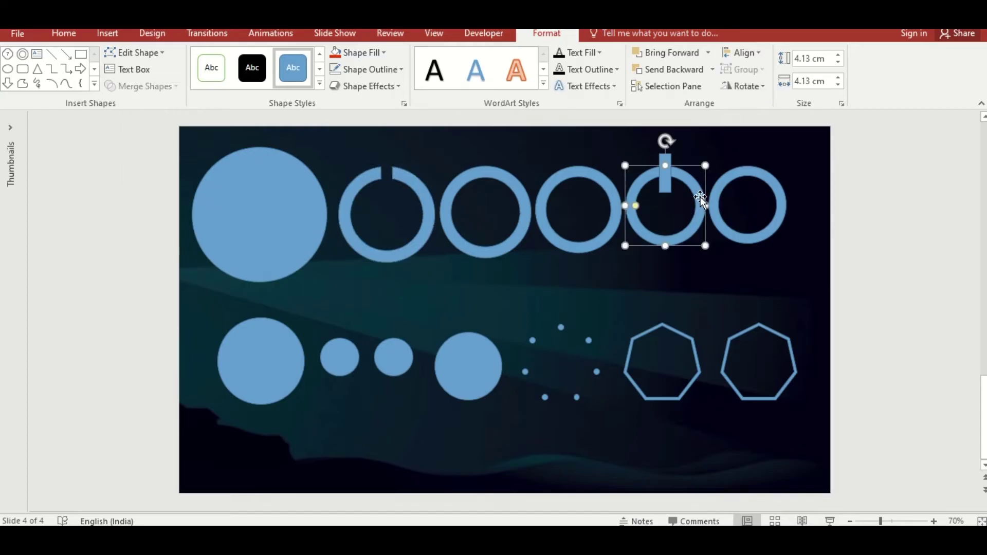
{"action": "left_click", "coordinate": [670, 158], "text": "shift"}
{"action": "left_click", "coordinate": [154, 85]}
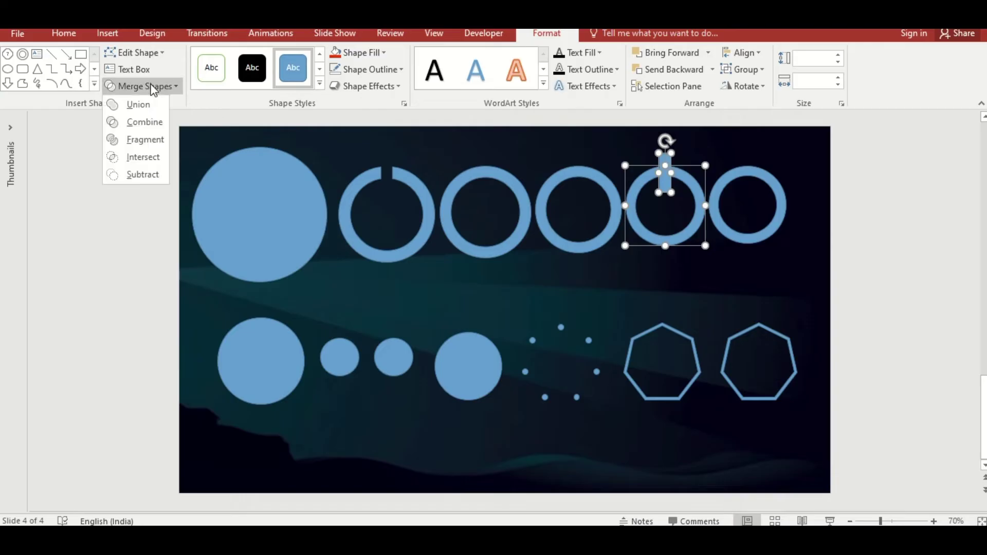
{"action": "left_click", "coordinate": [148, 175]}
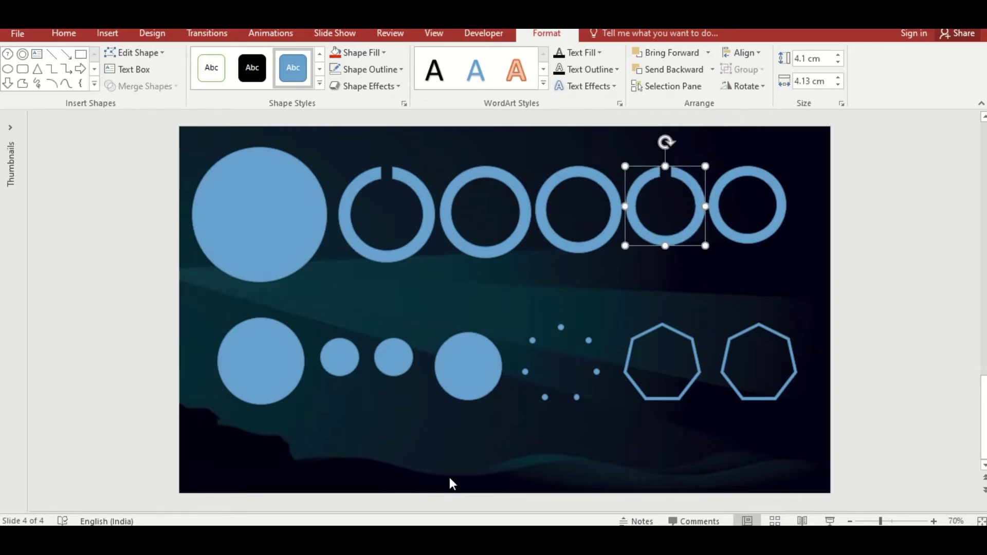
{"action": "key", "text": "ctrl+a"}
{"action": "left_click", "coordinate": [385, 71]}
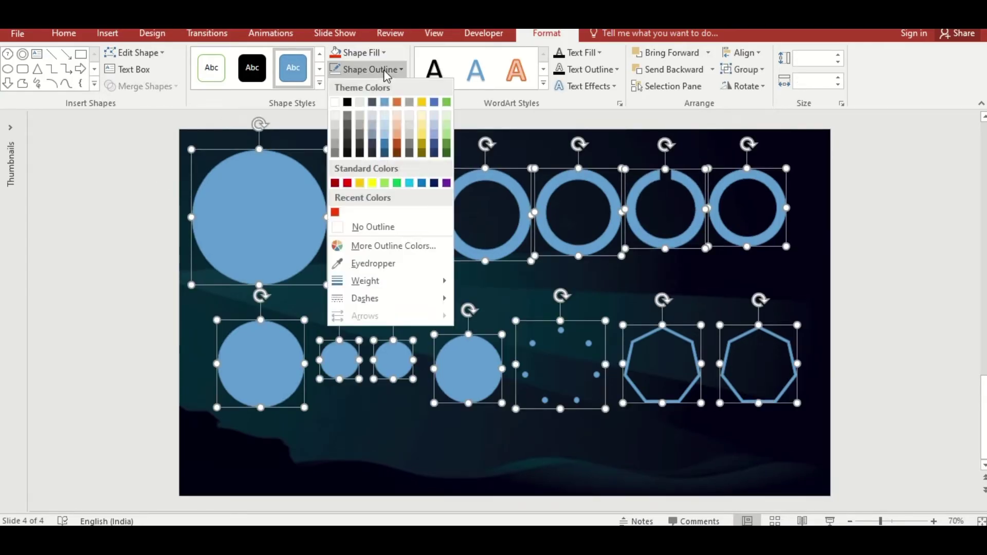
Remove every shape outline, then fill the remaining top-row shapes white
{"action": "left_click", "coordinate": [383, 233]}
{"action": "left_click", "coordinate": [380, 177], "text": "shift"}
{"action": "left_click", "coordinate": [502, 173], "text": "shift"}
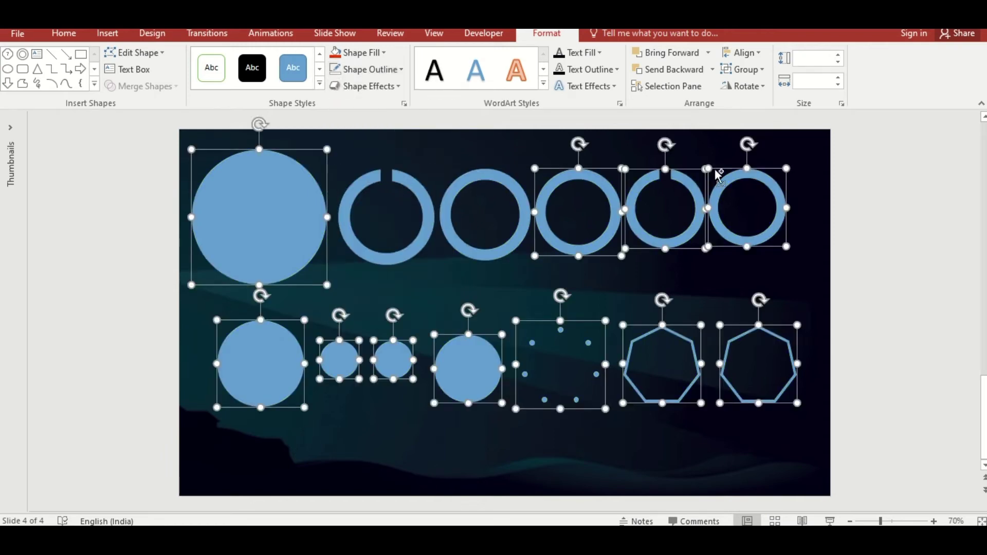
{"action": "left_click", "coordinate": [732, 174], "text": "shift"}
{"action": "left_click", "coordinate": [732, 324], "text": "shift"}
{"action": "left_click", "coordinate": [673, 334], "text": "shift"}
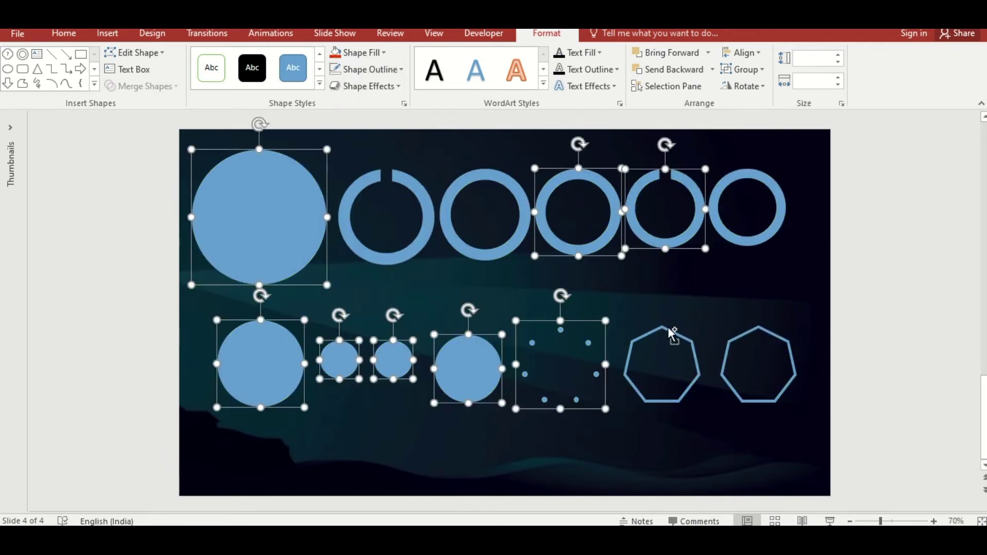
{"action": "left_click", "coordinate": [589, 335], "text": "shift"}
{"action": "left_click", "coordinate": [481, 343], "text": "shift"}
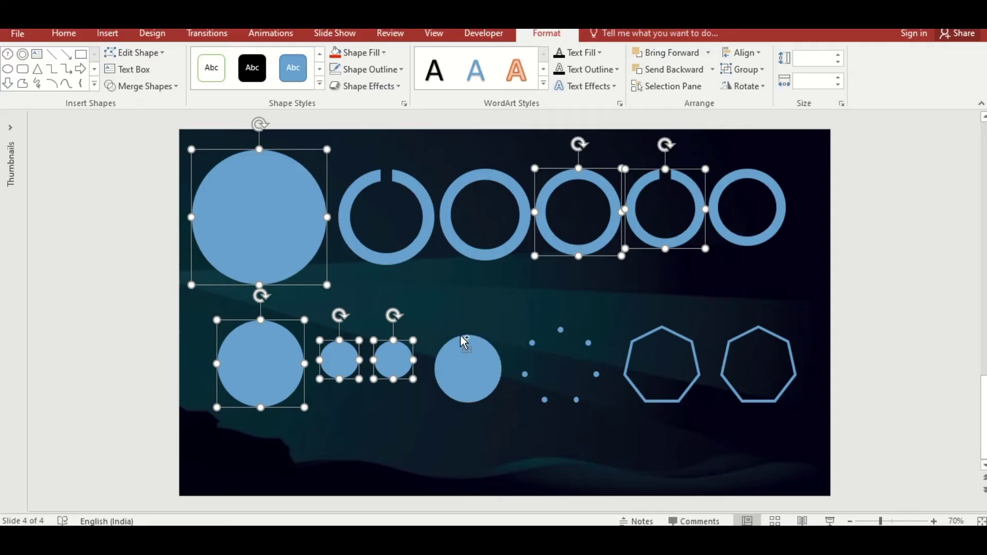
{"action": "left_click", "coordinate": [346, 353], "text": "shift"}
{"action": "left_click", "coordinate": [378, 53]}
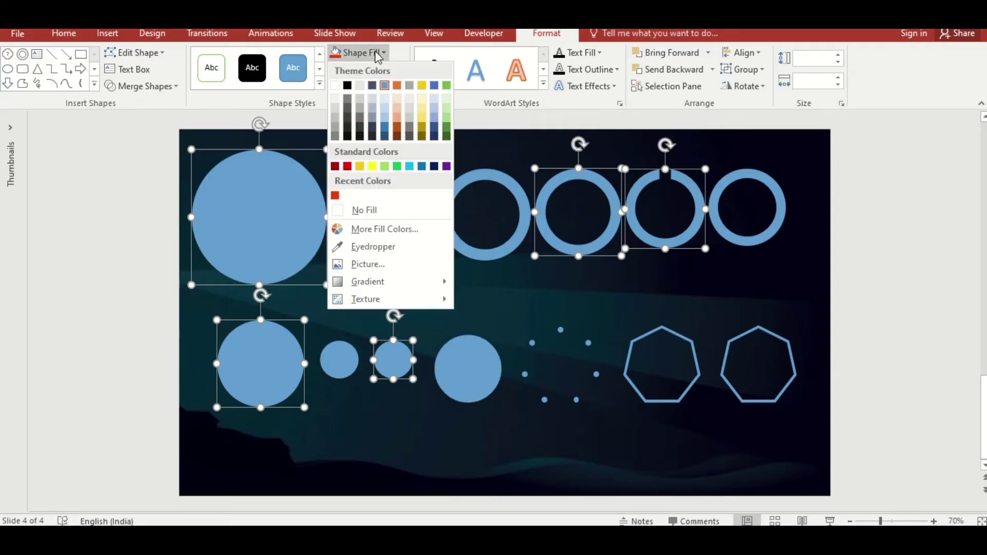
{"action": "left_click", "coordinate": [335, 85]}
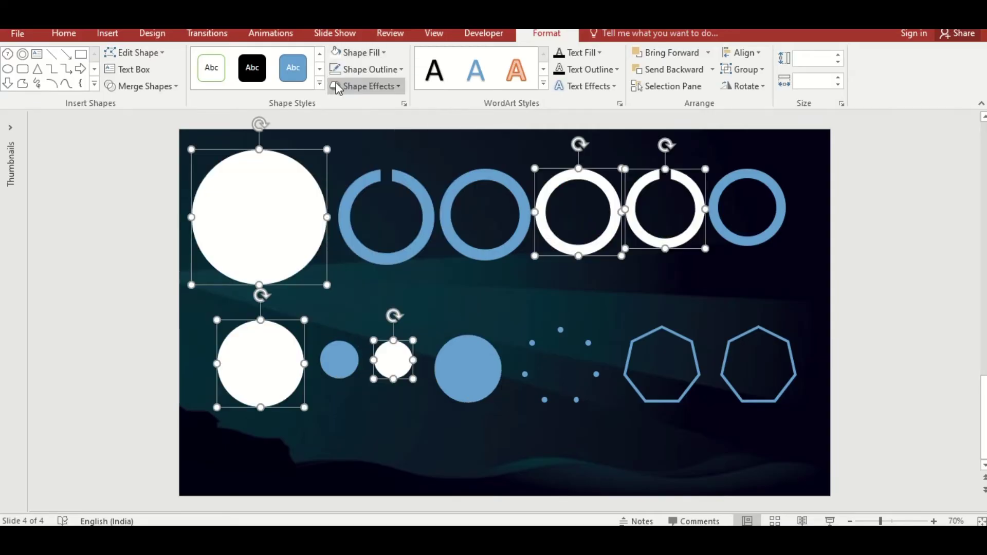
Fill the two blue bottom circles and three blue rings red
{"action": "left_click", "coordinate": [452, 367]}
{"action": "left_click", "coordinate": [341, 357], "text": "shift"}
{"action": "left_click", "coordinate": [418, 250], "text": "shift"}
{"action": "left_click", "coordinate": [479, 255], "text": "shift"}
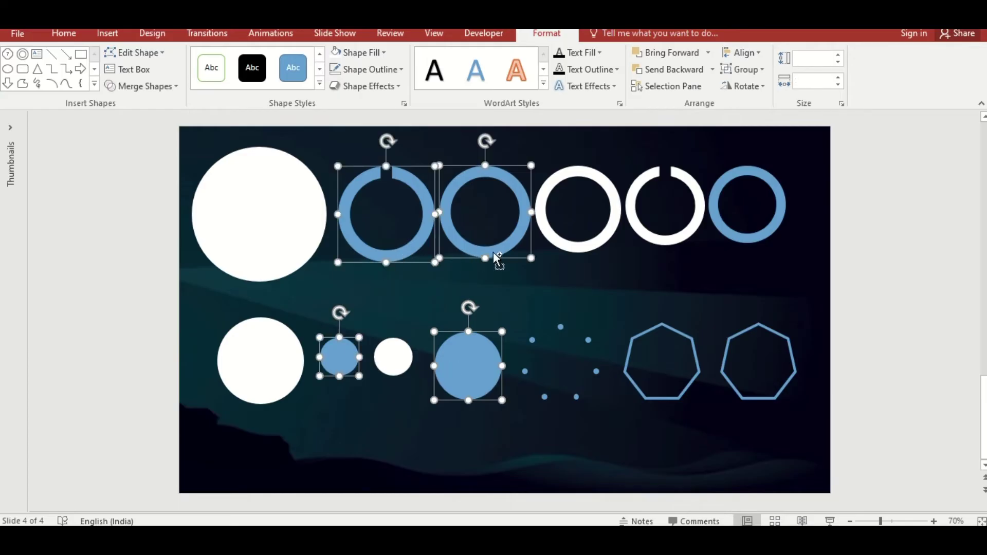
{"action": "left_click", "coordinate": [736, 238], "text": "shift"}
{"action": "left_click", "coordinate": [359, 53]}
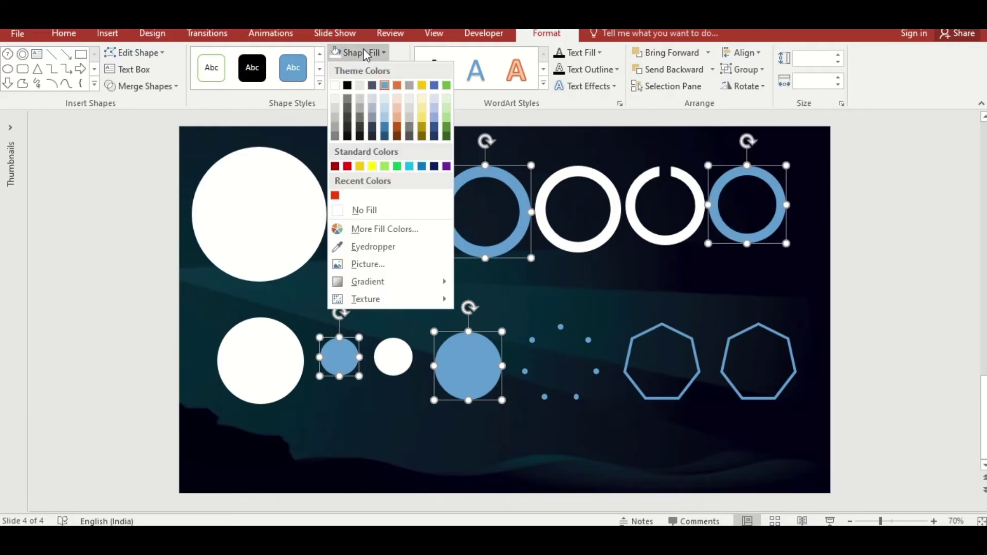
{"action": "left_click", "coordinate": [335, 195]}
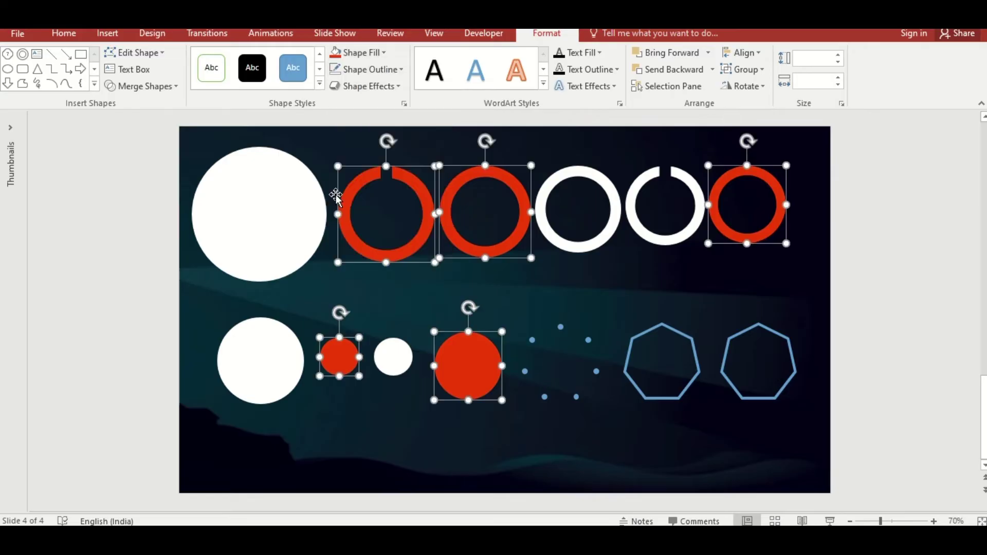
Colour both heptagons pale yellow and the dotted circle group grey
{"action": "left_click", "coordinate": [641, 341]}
{"action": "left_click", "coordinate": [734, 340], "text": "shift"}
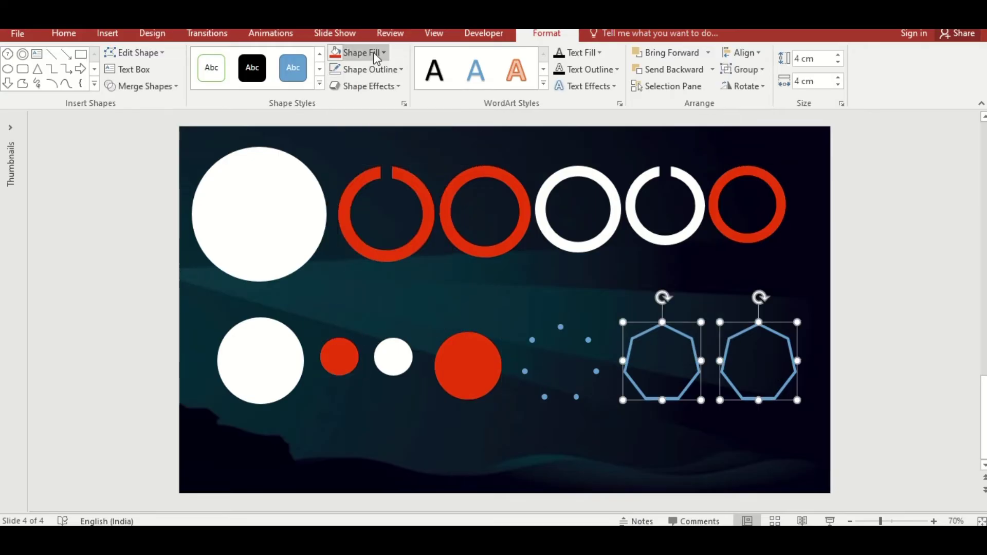
{"action": "left_click", "coordinate": [375, 52]}
{"action": "left_click", "coordinate": [421, 109]}
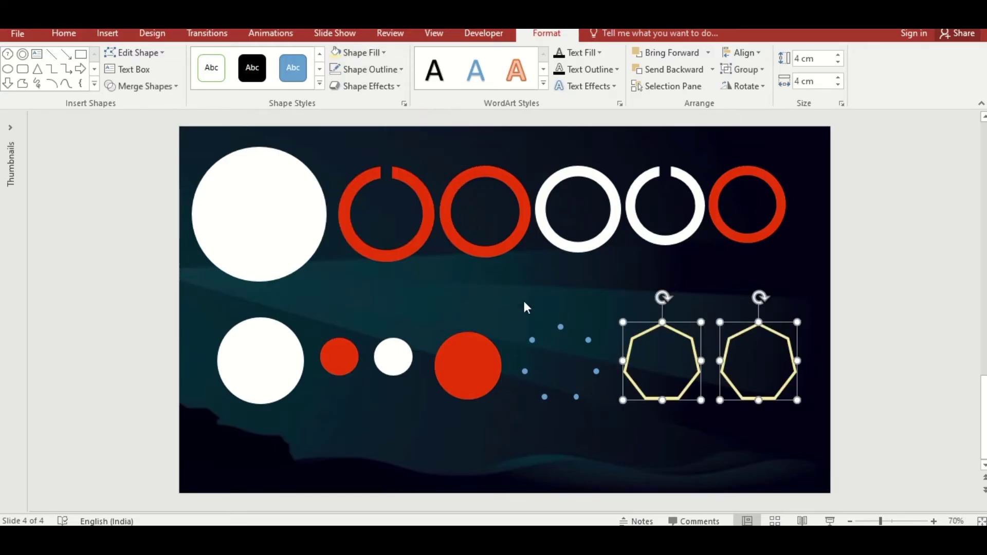
{"action": "left_click", "coordinate": [531, 340]}
{"action": "left_click", "coordinate": [375, 55]}
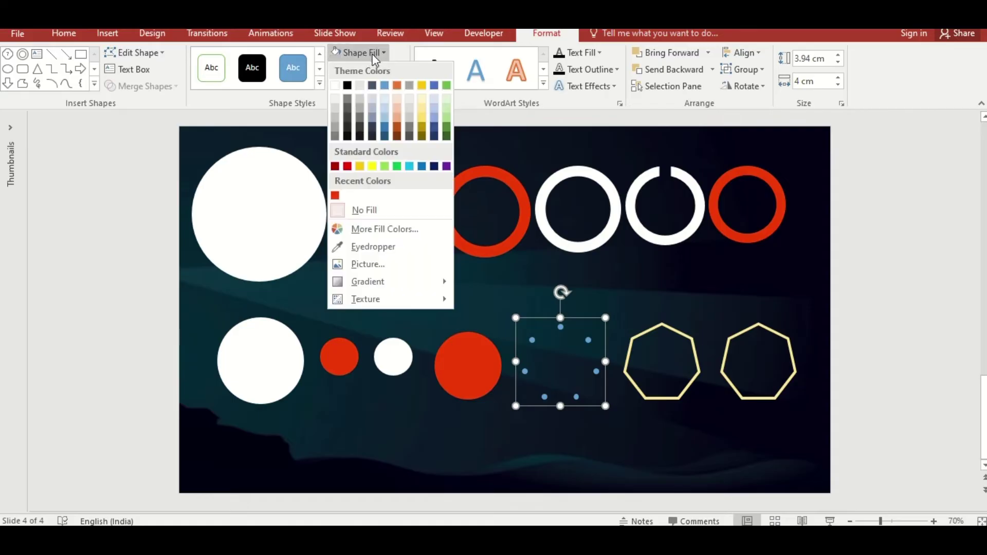
{"action": "left_click", "coordinate": [337, 141]}
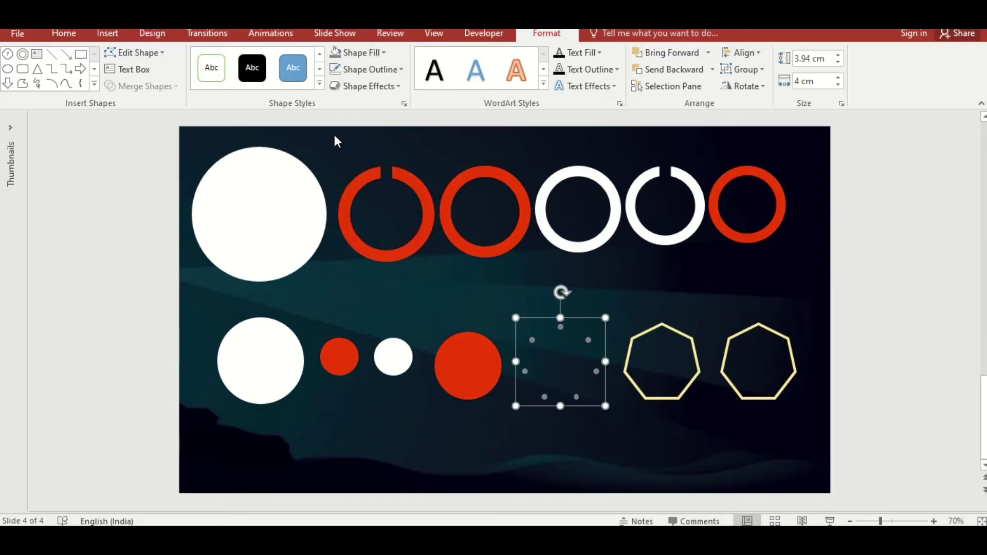
Apply a Perspective 3-D Rotation preset to all shapes so they lie back as ellipses
{"action": "key", "text": "ctrl+a"}
{"action": "right_click", "coordinate": [605, 338]}
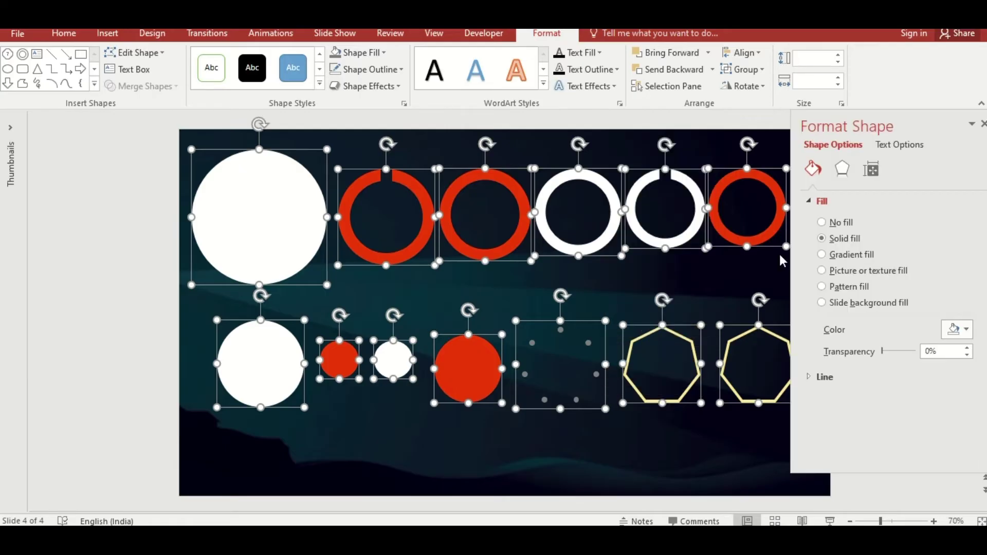
{"action": "left_click", "coordinate": [843, 170]}
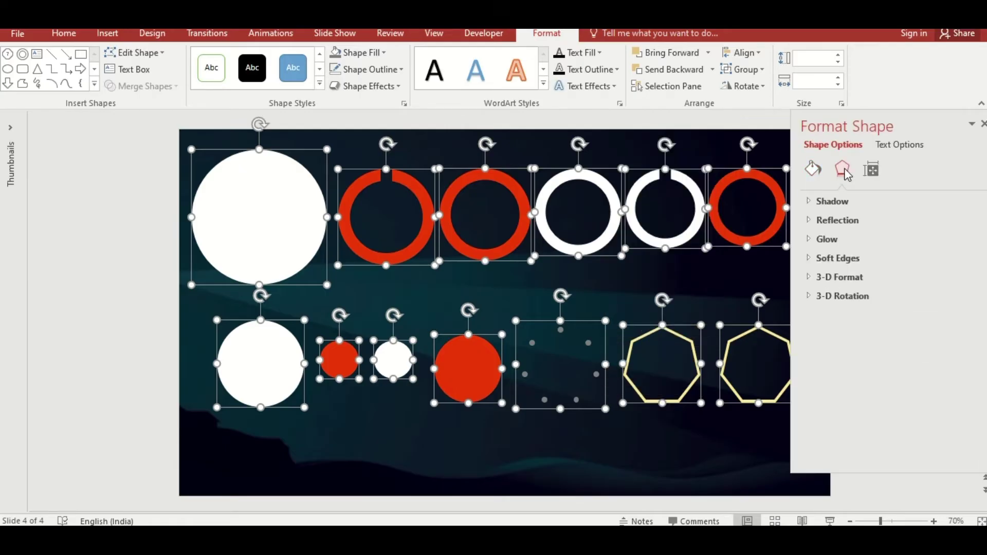
{"action": "left_click", "coordinate": [854, 296]}
{"action": "left_click", "coordinate": [967, 328]}
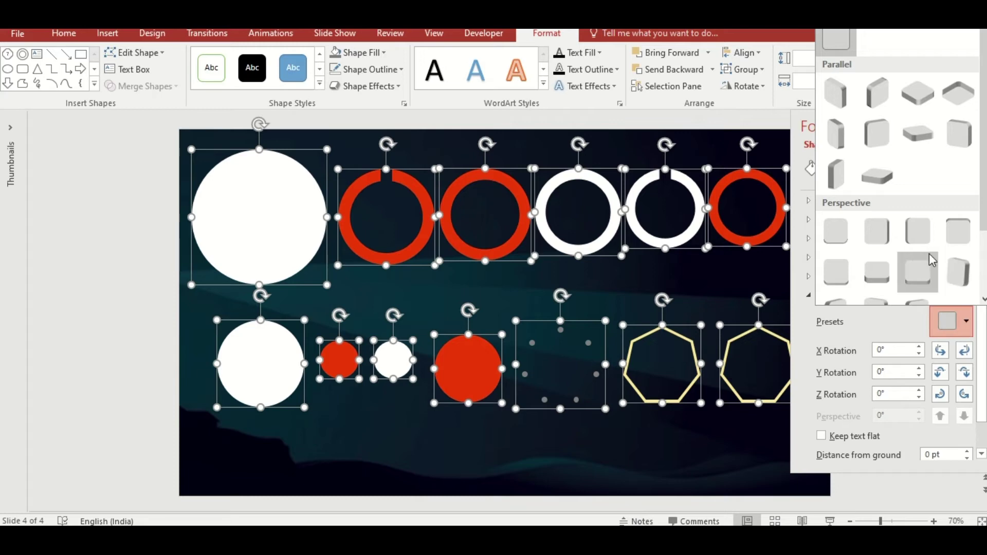
{"action": "left_click", "coordinate": [885, 178]}
{"action": "left_click", "coordinate": [841, 278]}
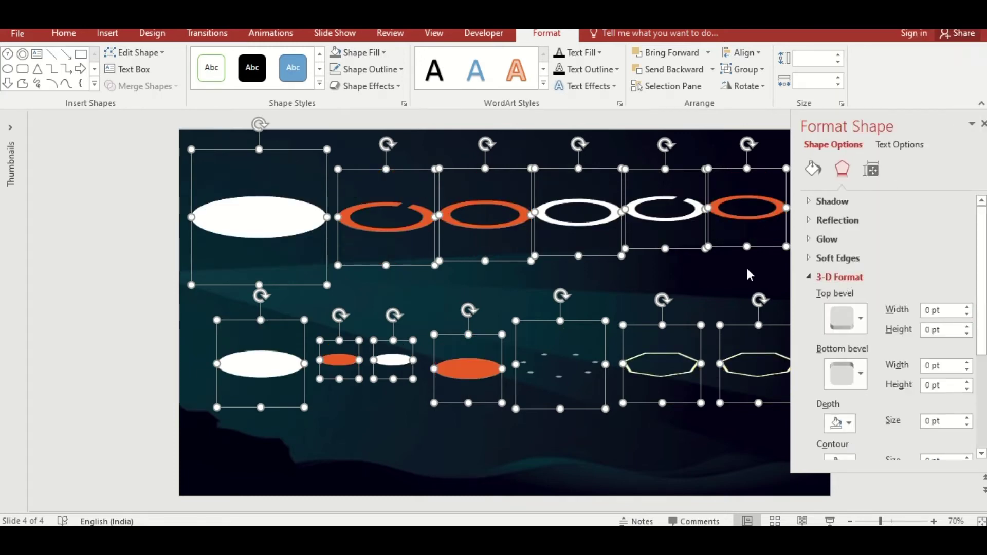
{"action": "left_click", "coordinate": [404, 236]}
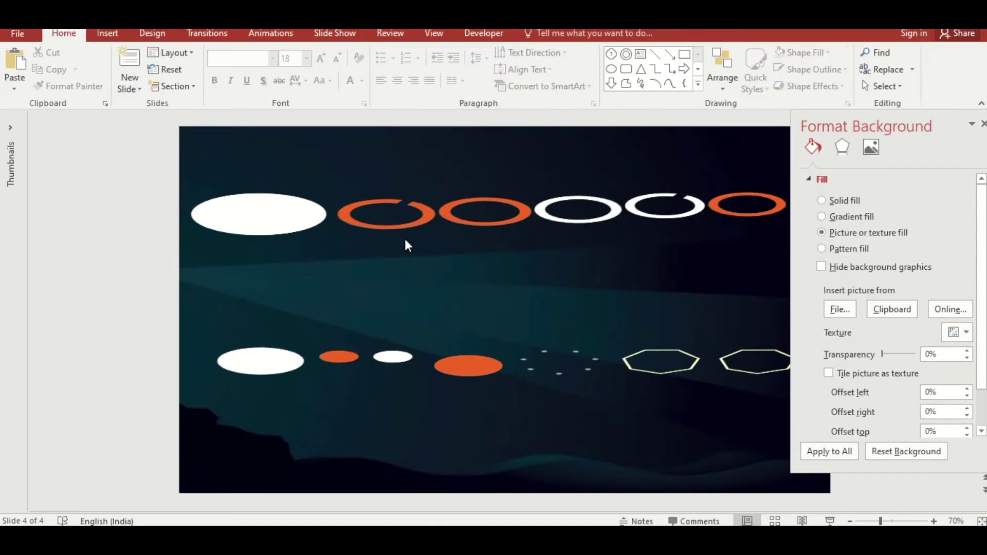
Give the large white ellipse a 17 pt 3-D depth
{"action": "left_click", "coordinate": [285, 217]}
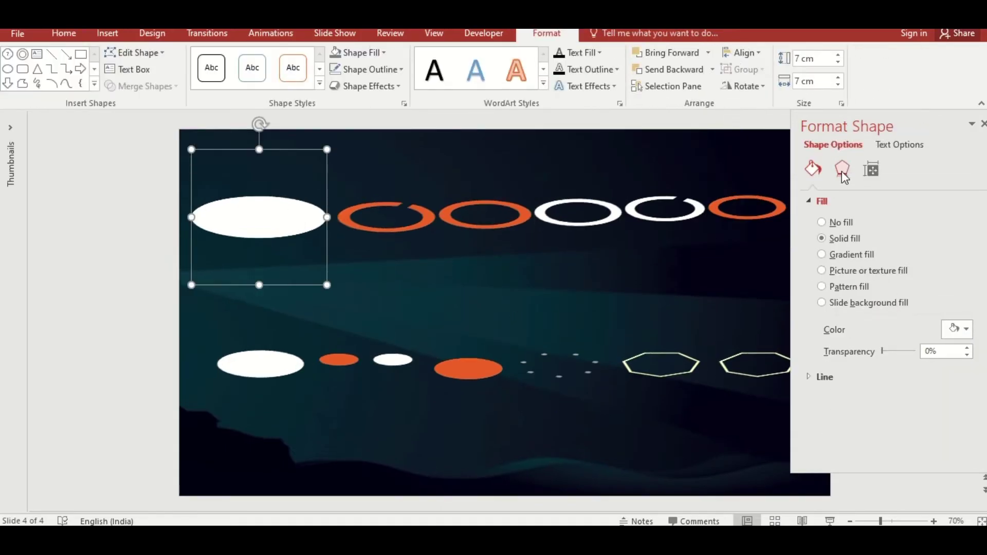
{"action": "left_click", "coordinate": [842, 169]}
{"action": "left_click_drag", "start_coordinate": [979, 324], "coordinate": [980, 372]}
{"action": "double_click", "coordinate": [919, 339]}
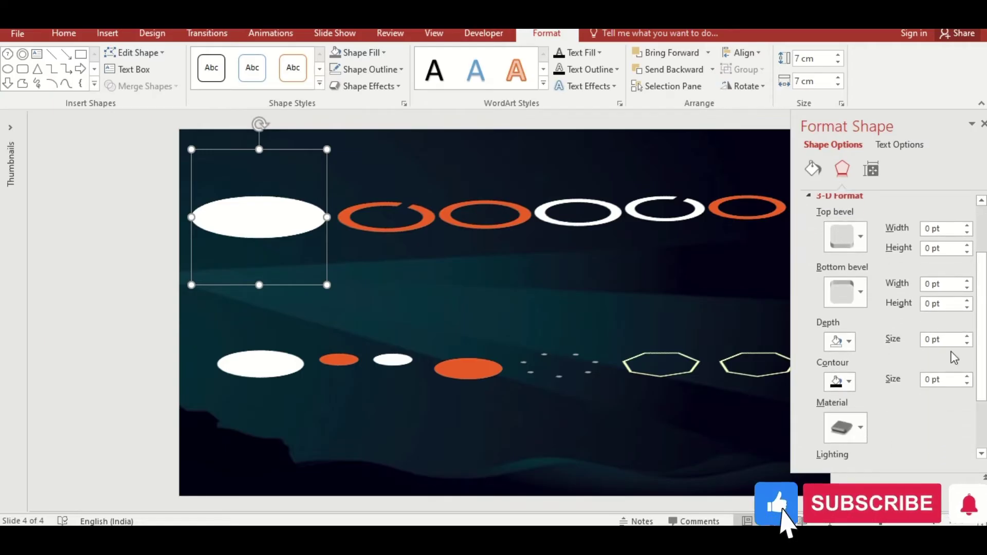
{"action": "type", "text": "17"}
{"action": "key", "text": "Return"}
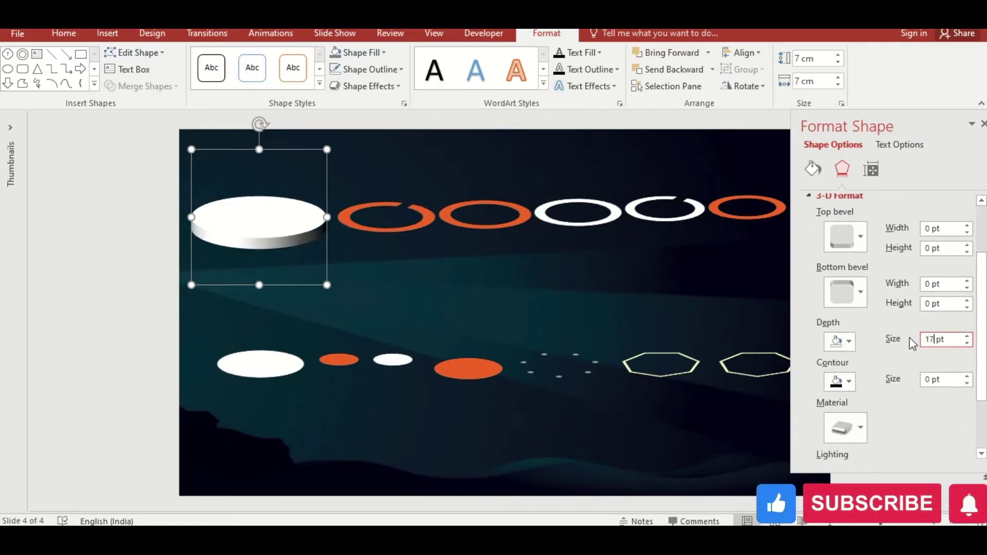
Bevel the first two orange rings with a 3.6 pt wide, 50 pt high top bevel
{"action": "left_click", "coordinate": [415, 227]}
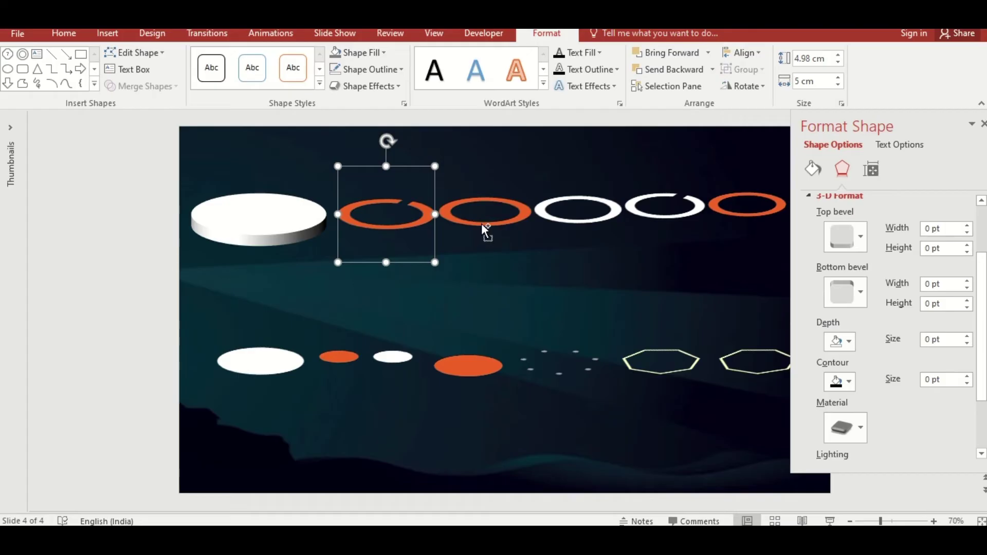
{"action": "left_click", "coordinate": [482, 223], "text": "shift"}
{"action": "left_click", "coordinate": [860, 237]}
{"action": "left_click", "coordinate": [848, 388]}
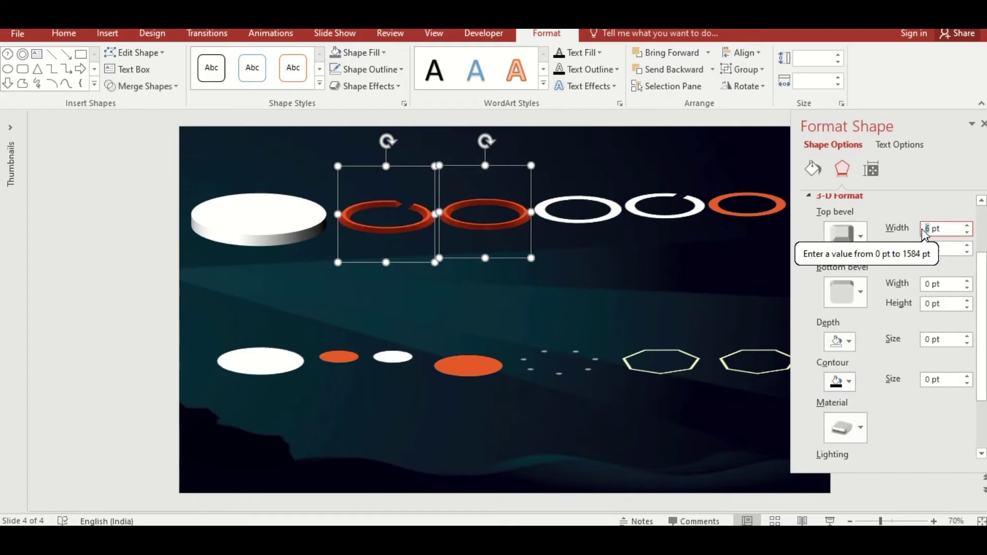
{"action": "type", "text": "3.6"}
{"action": "left_click", "coordinate": [931, 248]}
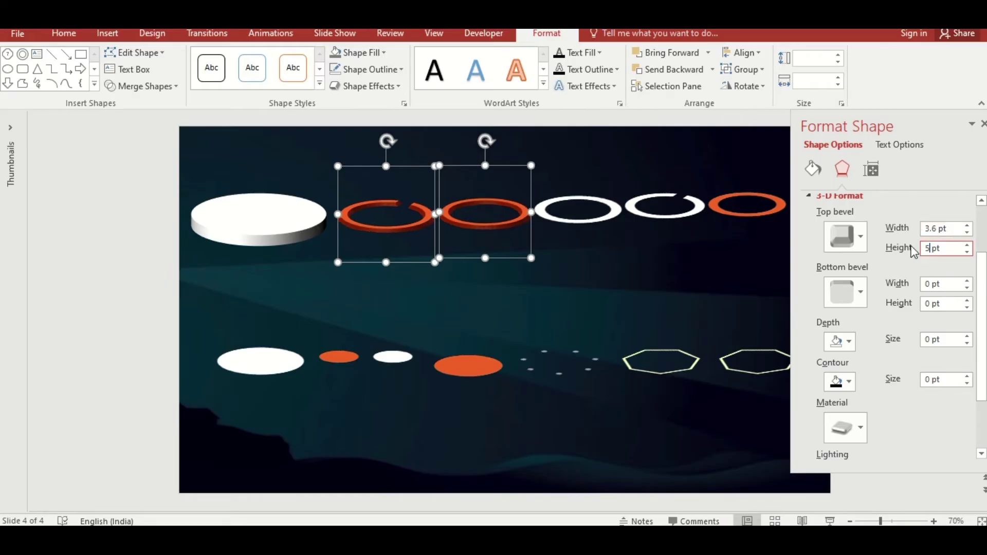
{"action": "type", "text": "50"}
{"action": "key", "text": "Return"}
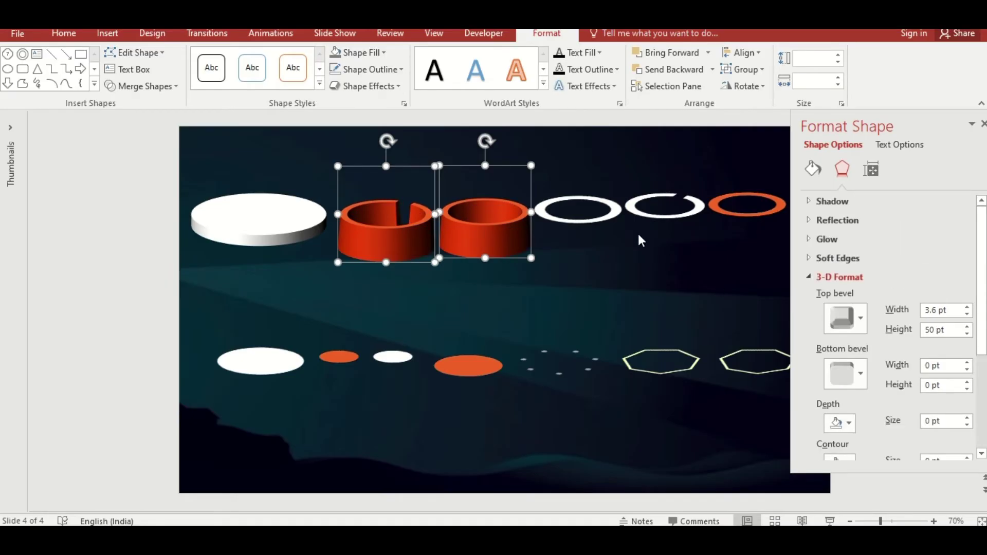
Give the white ring a top bevel 5 pt wide and 75 pt high
{"action": "left_click", "coordinate": [599, 220]}
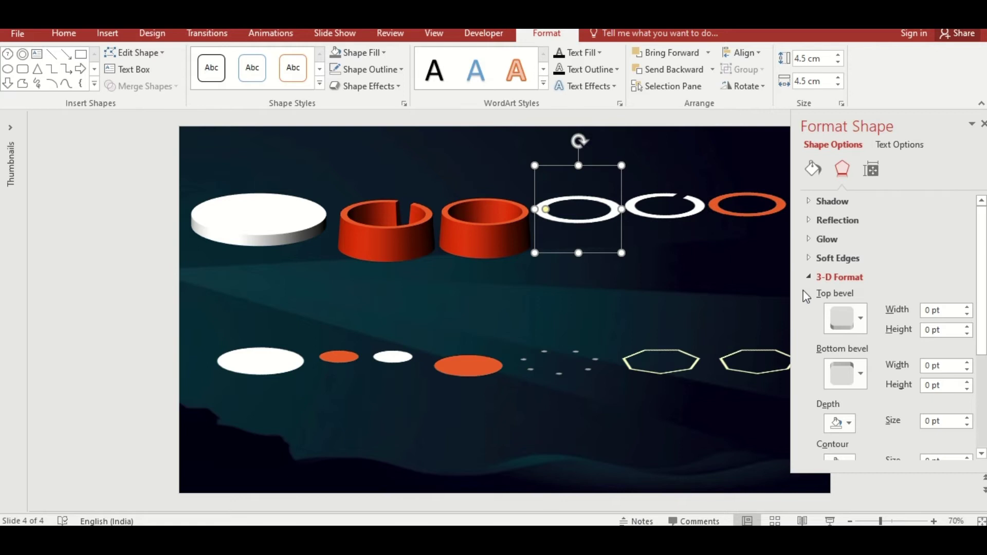
{"action": "left_click", "coordinate": [843, 319]}
{"action": "left_click", "coordinate": [846, 245]}
{"action": "double_click", "coordinate": [929, 310]}
{"action": "type", "text": "5"}
{"action": "key", "text": "Return"}
{"action": "double_click", "coordinate": [932, 330]}
{"action": "type", "text": "75"}
{"action": "key", "text": "Return"}
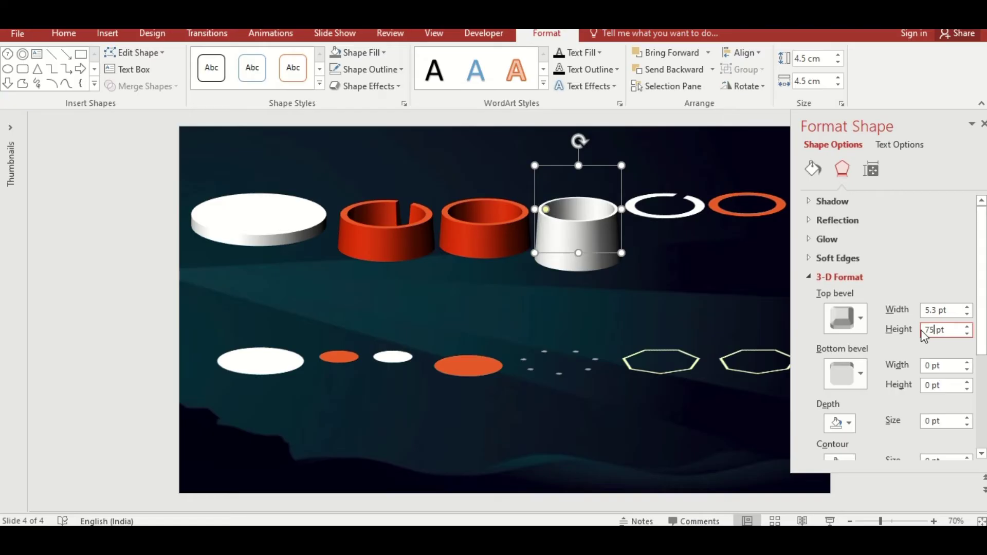
Give the broken white ring an angle top bevel 1.8 pt wide and 25 pt high
{"action": "left_click", "coordinate": [680, 214]}
{"action": "left_click", "coordinate": [851, 320]}
{"action": "left_click", "coordinate": [842, 244]}
{"action": "double_click", "coordinate": [925, 312]}
{"action": "type", "text": "1.8"}
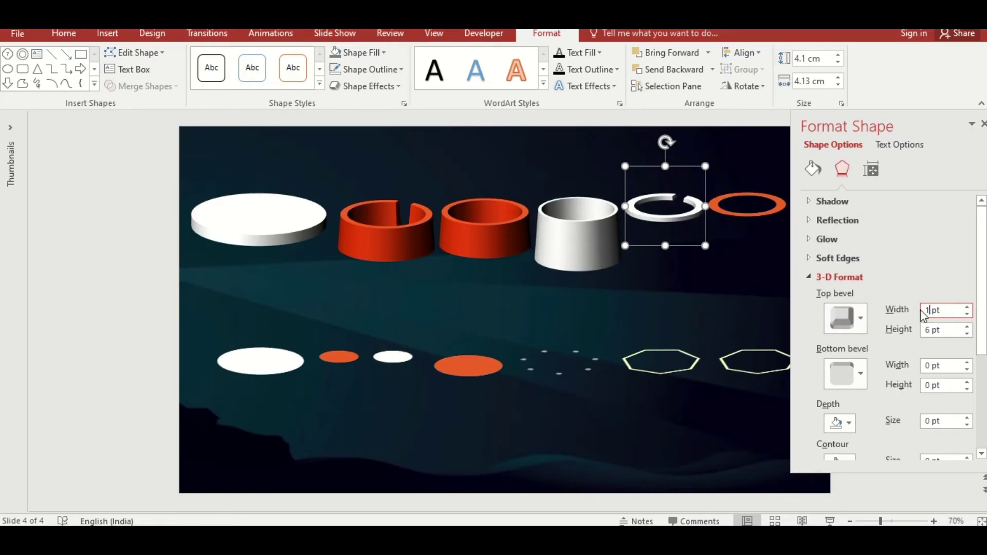
{"action": "double_click", "coordinate": [921, 330]}
{"action": "type", "text": "25"}
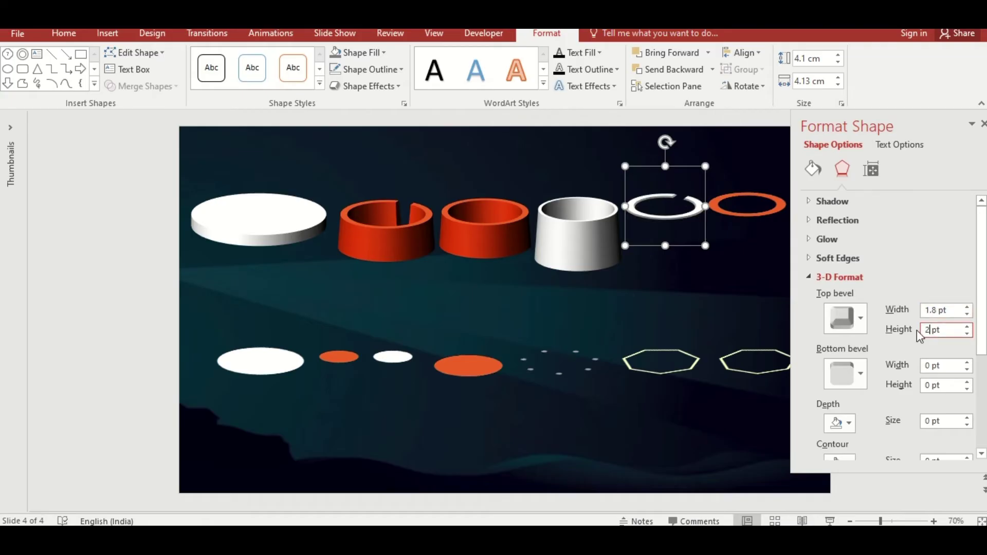
{"action": "key", "text": "Return"}
Give the last orange ring a top bevel 7.1 pt wide and 100 pt high
{"action": "left_click", "coordinate": [764, 213]}
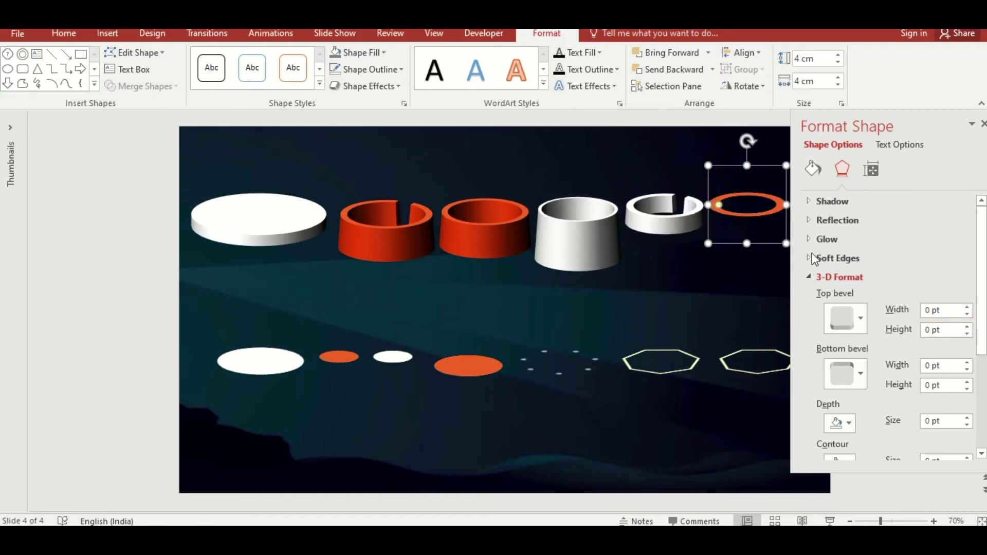
{"action": "left_click", "coordinate": [853, 318]}
{"action": "left_click", "coordinate": [847, 243]}
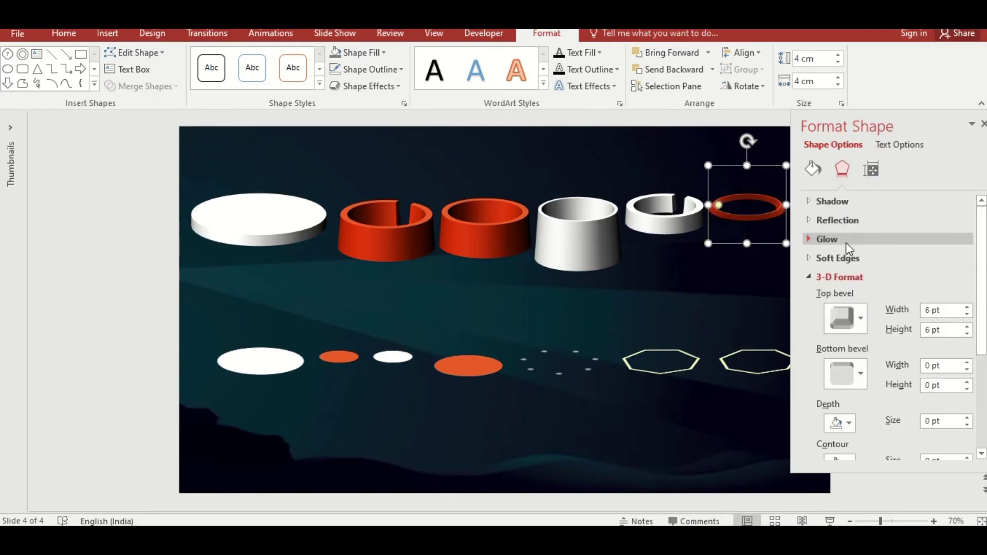
{"action": "double_click", "coordinate": [929, 311]}
{"action": "type", "text": "7.1"}
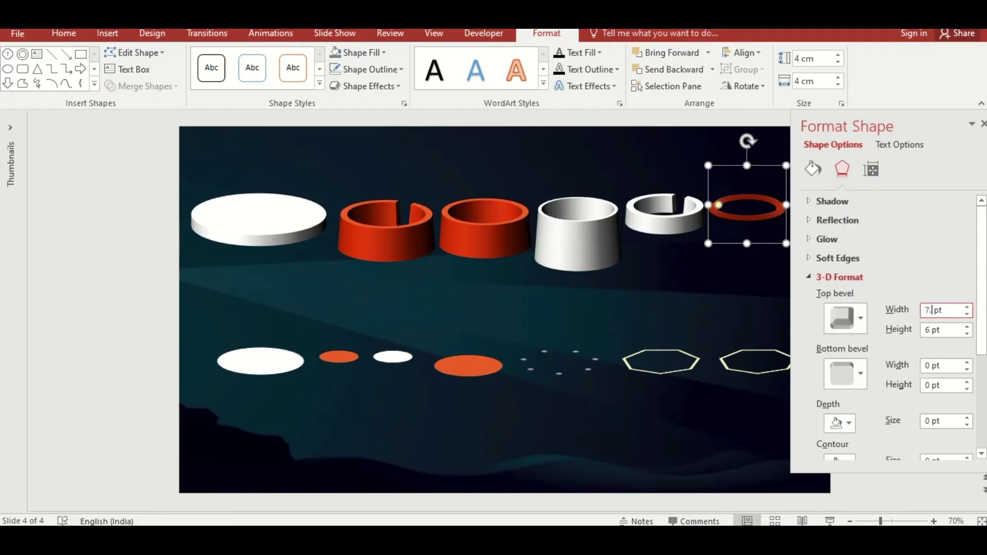
{"action": "left_click", "coordinate": [933, 330]}
{"action": "type", "text": "100"}
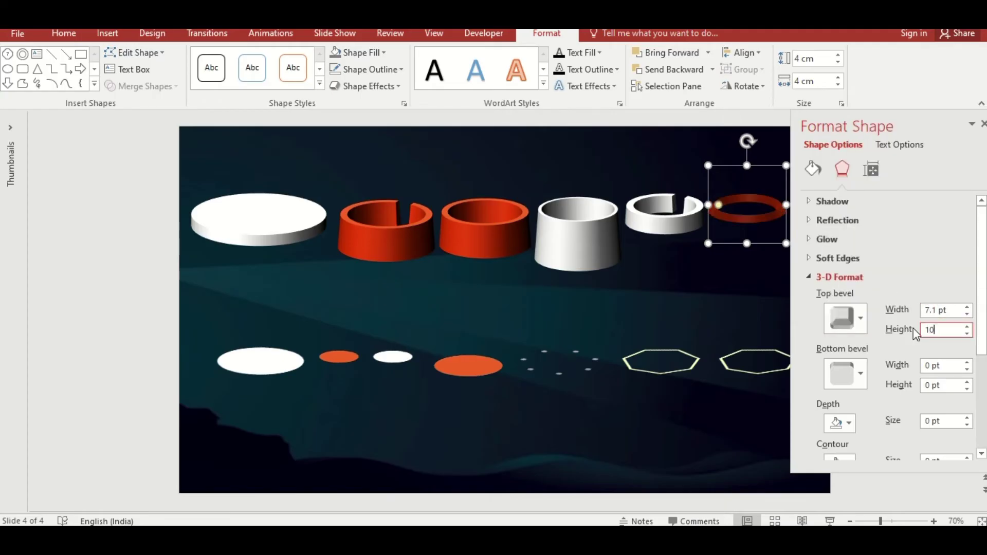
{"action": "key", "text": "Return"}
Add a top bevel to the large white ellipse with width 117
{"action": "left_click", "coordinate": [274, 363]}
{"action": "left_click", "coordinate": [859, 320]}
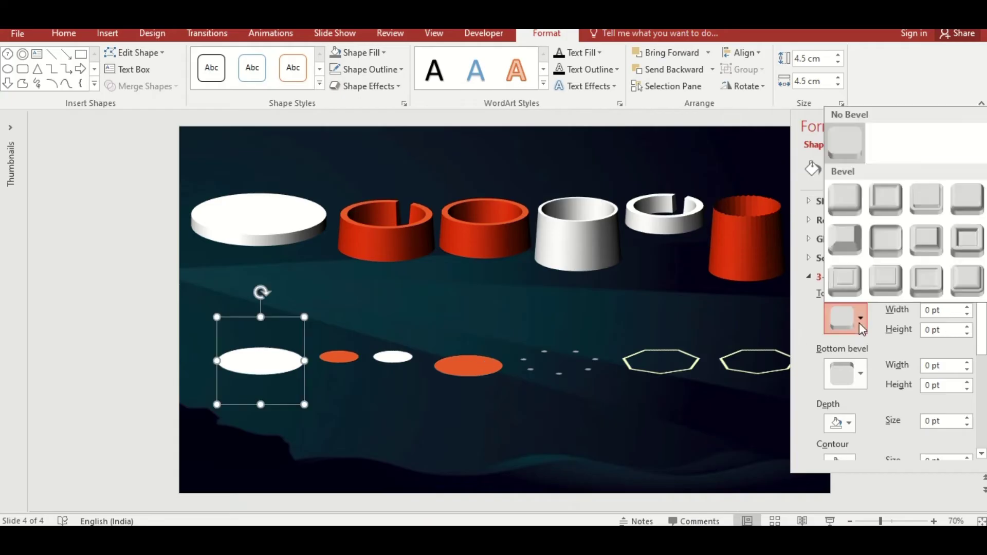
{"action": "left_click", "coordinate": [846, 202]}
{"action": "left_click_drag", "start_coordinate": [930, 310], "coordinate": [922, 331]}
{"action": "type", "text": "1"}
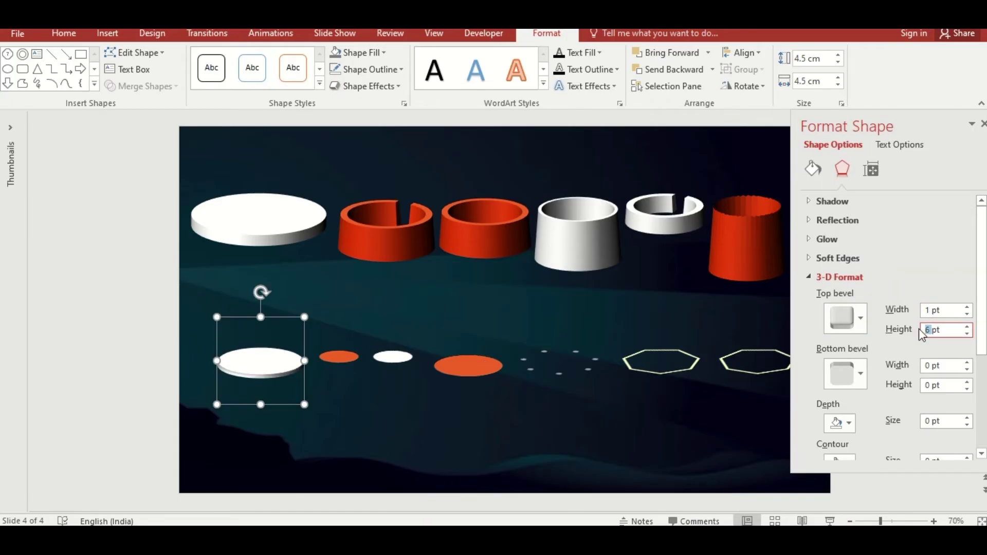
{"action": "type", "text": "17"}
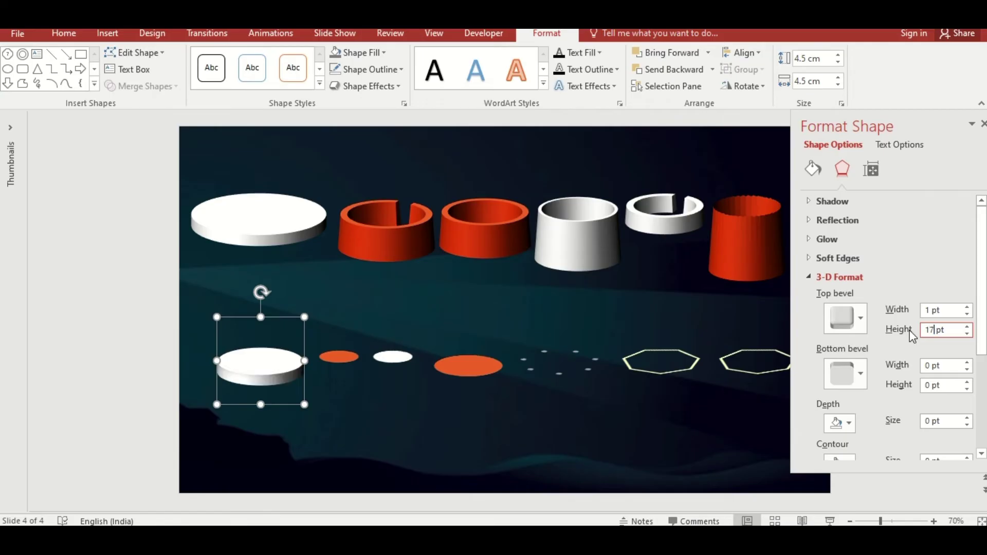
Give the small orange ellipse a 34 pt depth
{"action": "left_click", "coordinate": [336, 357]}
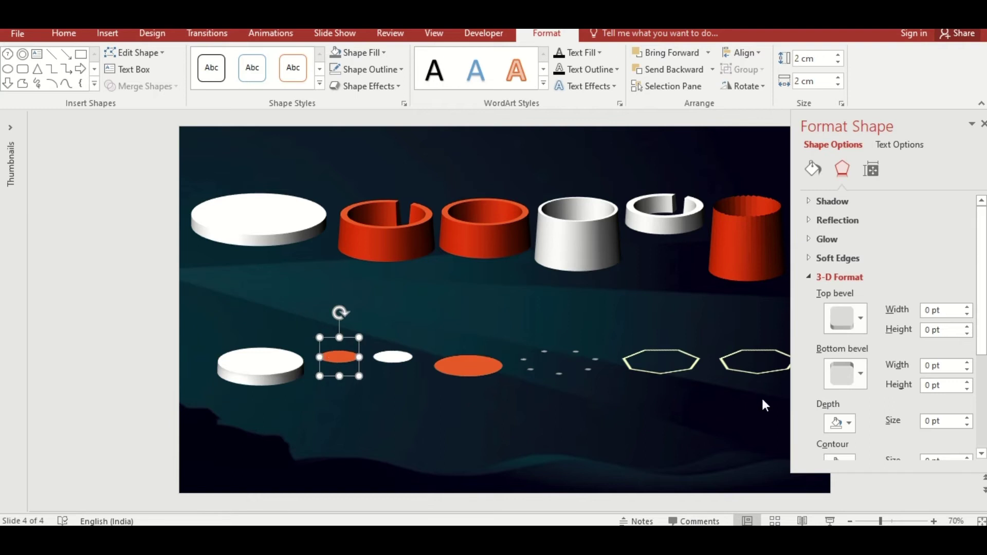
{"action": "double_click", "coordinate": [931, 422]}
{"action": "type", "text": "34"}
{"action": "key", "text": "Return"}
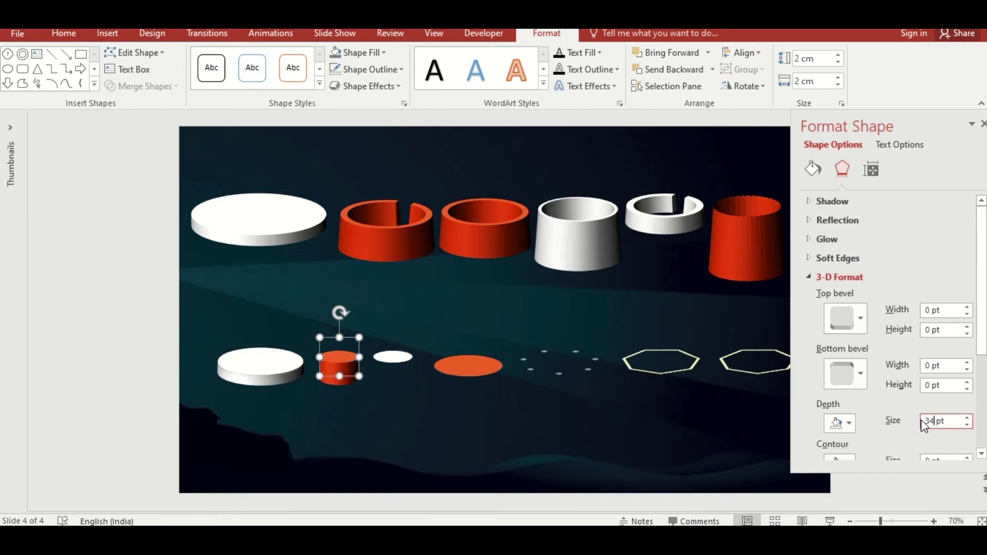
Give the small white ellipse a 40 pt depth and a grey material
{"action": "left_click", "coordinate": [405, 361]}
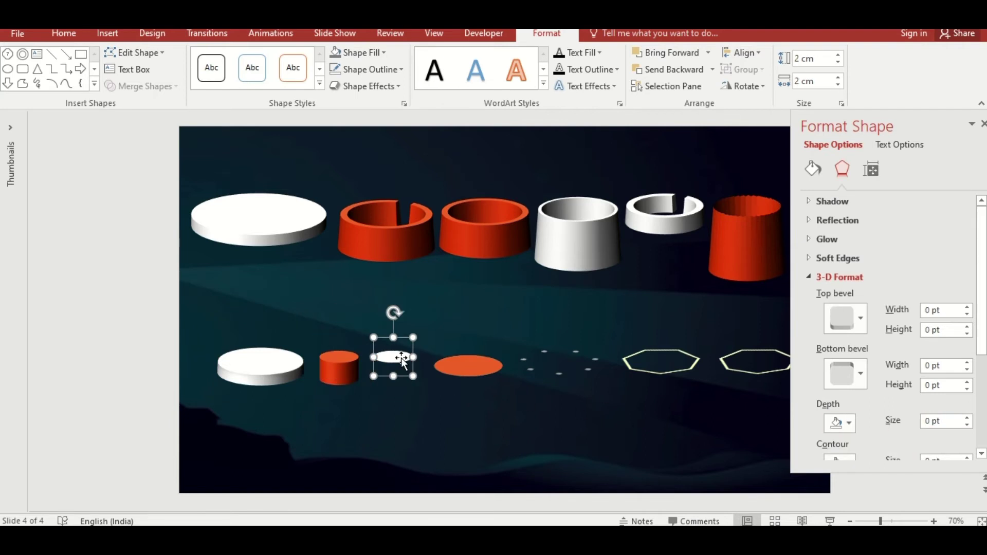
{"action": "double_click", "coordinate": [929, 421]}
{"action": "type", "text": "40"}
{"action": "key", "text": "Return"}
{"action": "scroll", "coordinate": [870, 411], "scroll_direction": "down", "scroll_amount": 3}
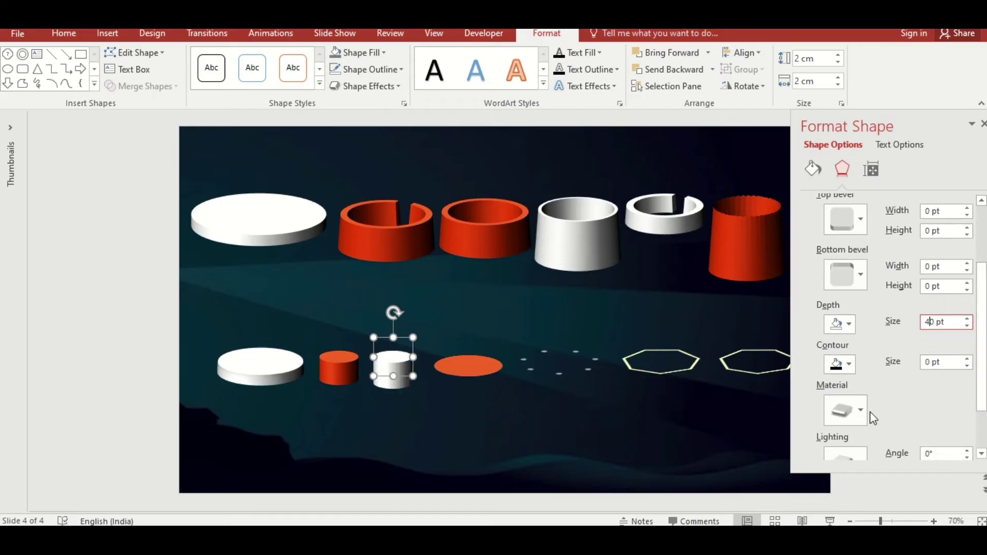
{"action": "left_click", "coordinate": [869, 411]}
{"action": "left_click", "coordinate": [883, 374]}
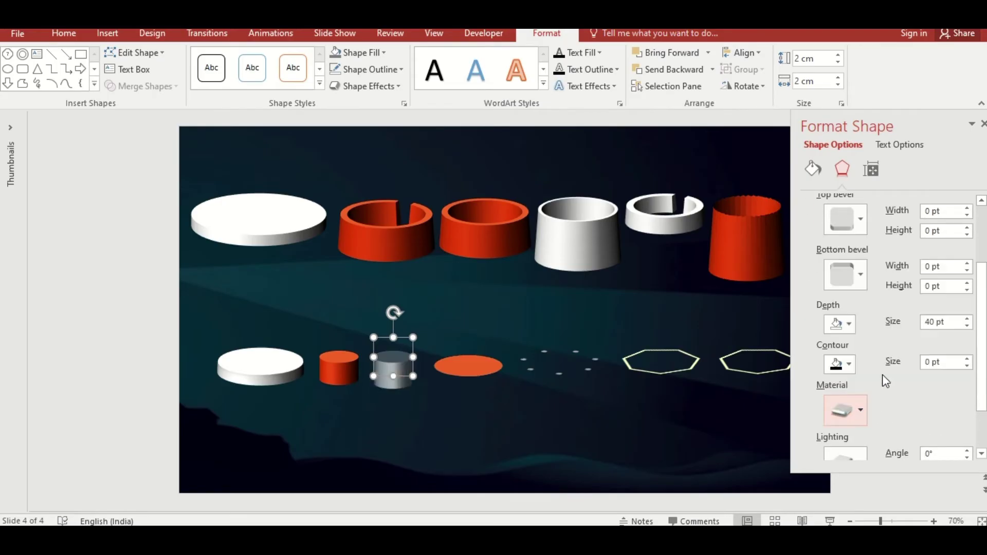
Bevel the wider orange ellipse 35 by 41 pt with a 7 pt depth, forming a flared base
{"action": "left_click", "coordinate": [472, 369]}
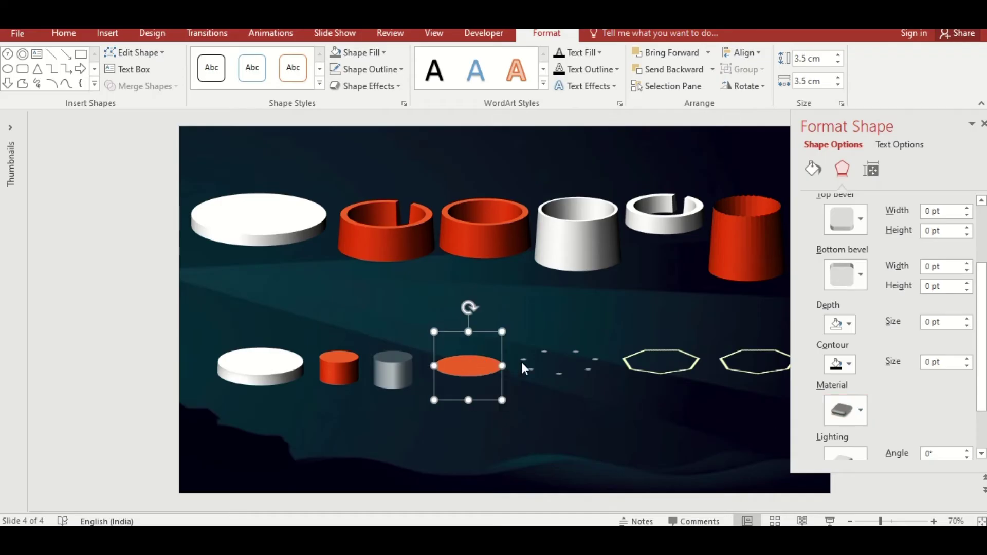
{"action": "left_click", "coordinate": [858, 229]}
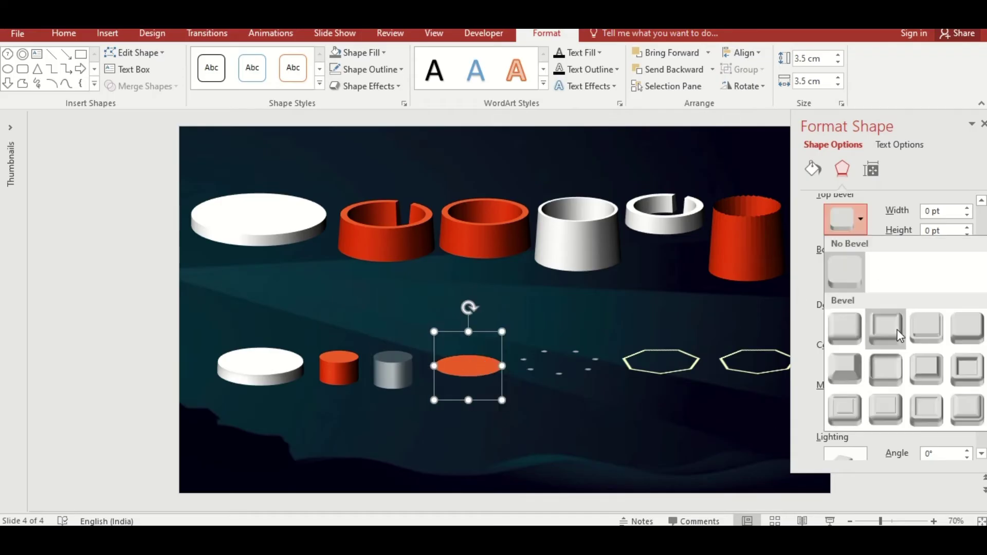
{"action": "left_click", "coordinate": [921, 363]}
{"action": "double_click", "coordinate": [932, 210]}
{"action": "type", "text": "35"}
{"action": "double_click", "coordinate": [931, 230]}
{"action": "type", "text": "41"}
{"action": "double_click", "coordinate": [928, 323]}
{"action": "type", "text": "7"}
{"action": "key", "text": "Return"}
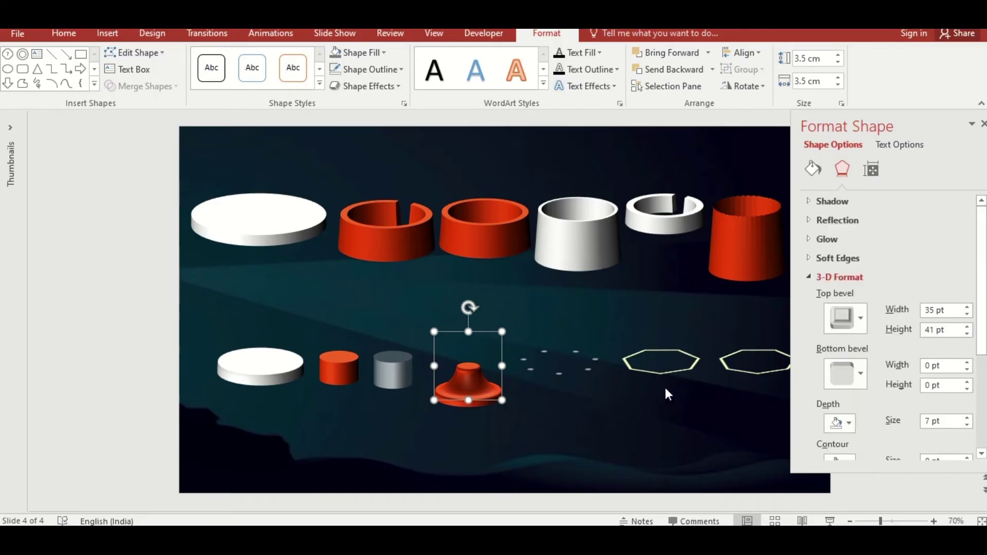
Extrude the scattered dots shape to a 10 pt depth
{"action": "left_click", "coordinate": [588, 369]}
{"action": "double_click", "coordinate": [927, 423]}
{"action": "type", "text": "10"}
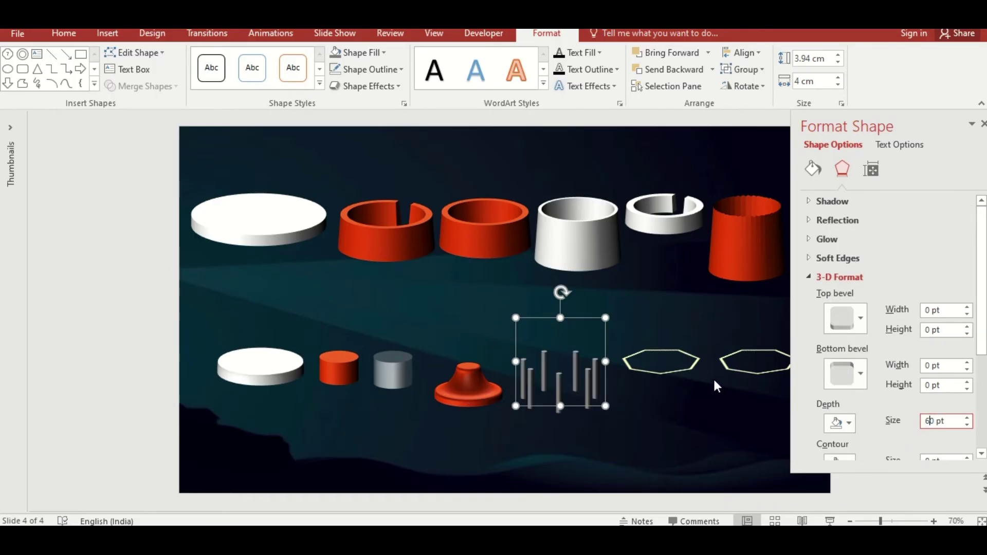
{"action": "left_click", "coordinate": [691, 368]}
Give both hexagons a top bevel 2 pt wide and 2 pt high
{"action": "left_click", "coordinate": [729, 368], "text": "shift"}
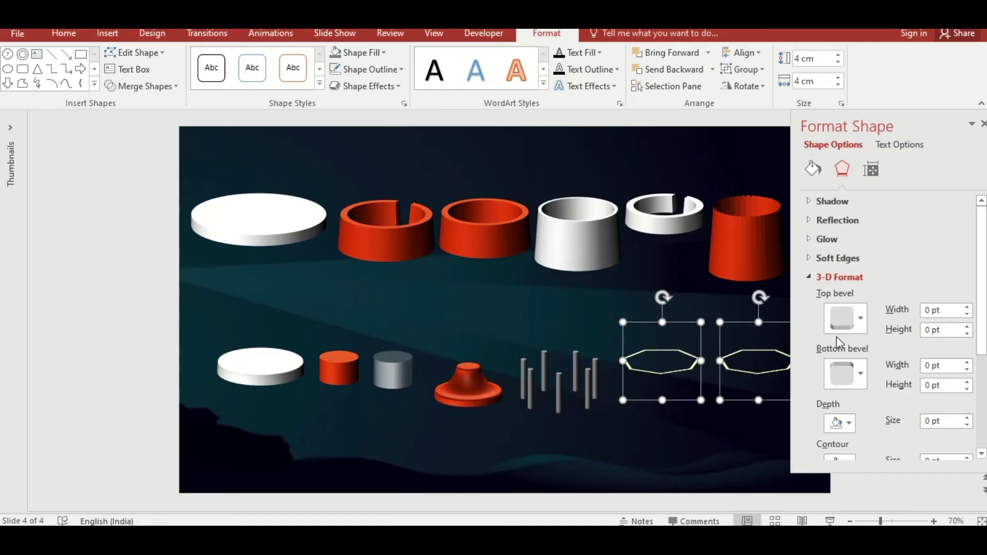
{"action": "left_click", "coordinate": [860, 319]}
{"action": "left_click", "coordinate": [851, 202]}
{"action": "double_click", "coordinate": [928, 310]}
{"action": "type", "text": "2"}
{"action": "left_click", "coordinate": [931, 329]}
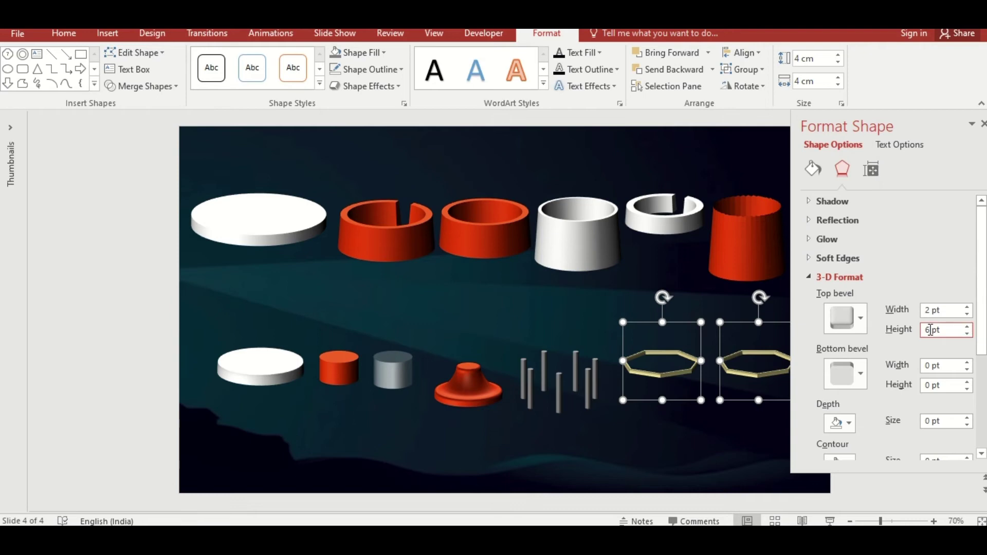
{"action": "double_click", "coordinate": [926, 329]}
{"action": "type", "text": "2"}
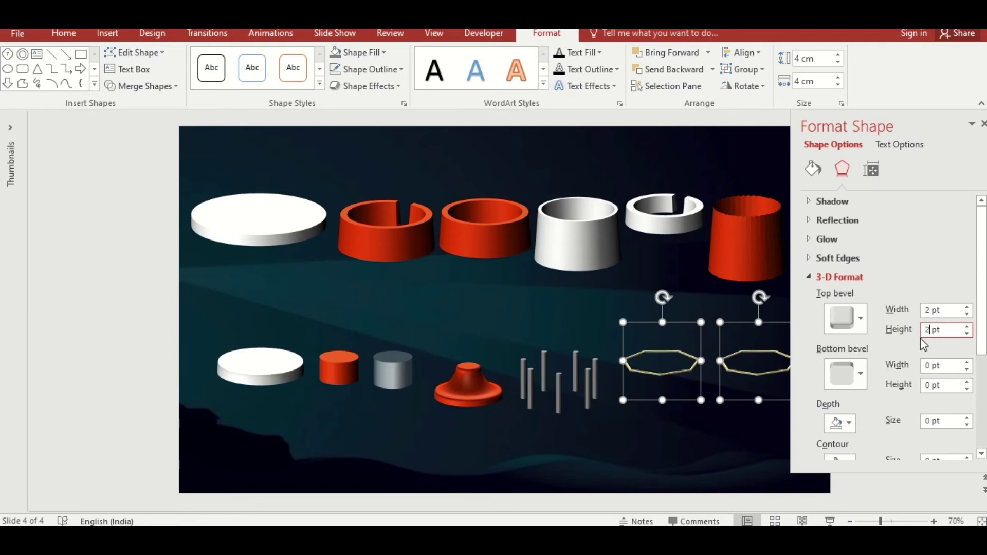
Add a 2 pt by 2 pt bottom bevel to both hexagons
{"action": "left_click", "coordinate": [862, 373]}
{"action": "left_click", "coordinate": [847, 258]}
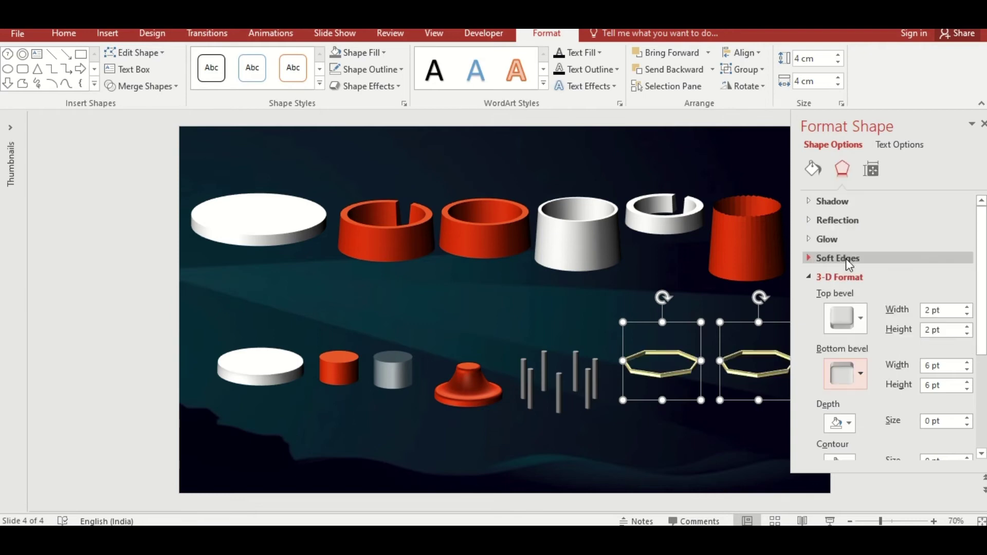
{"action": "left_click", "coordinate": [931, 366]}
{"action": "type", "text": "2"}
{"action": "double_click", "coordinate": [928, 385]}
{"action": "type", "text": "2"}
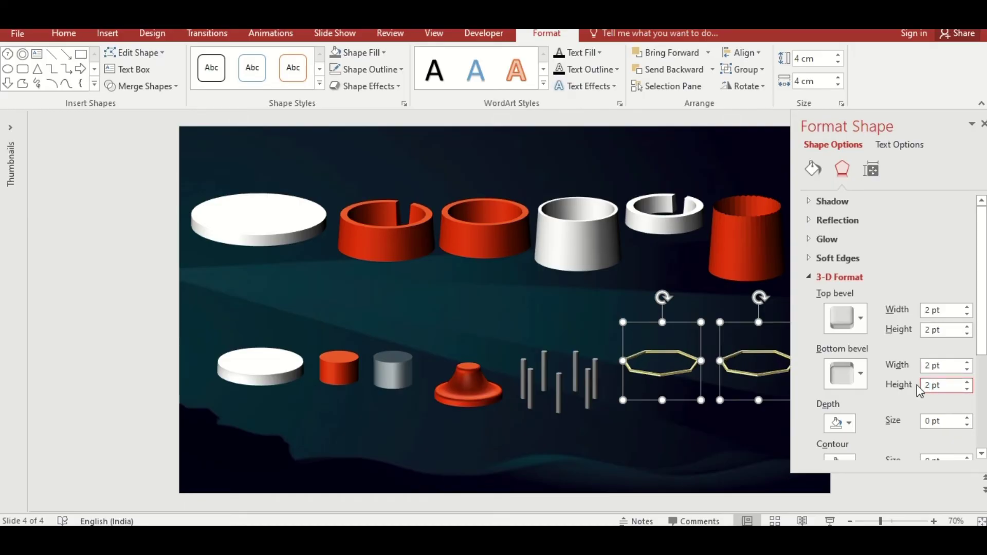
{"action": "left_click", "coordinate": [408, 242]}
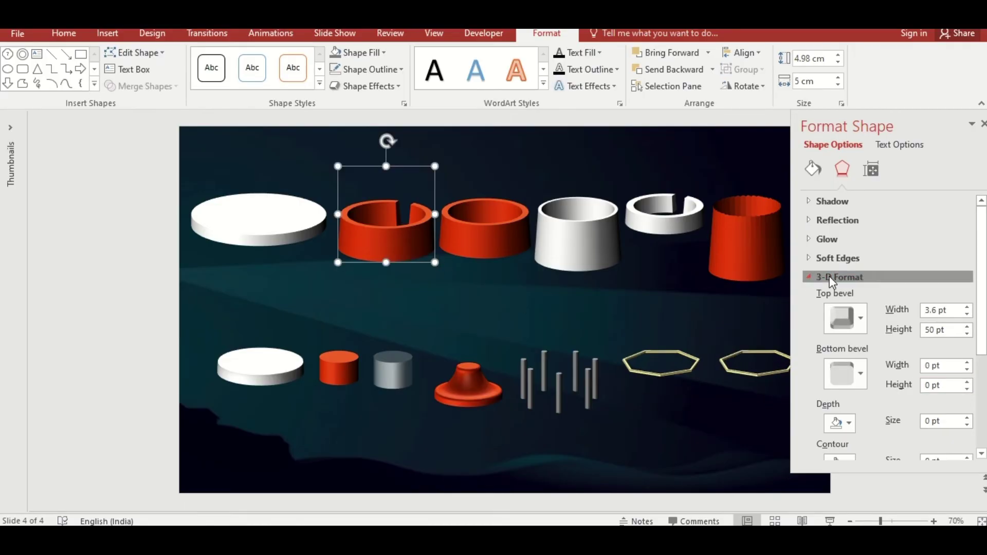
Switch to the 3-D Rotation settings and apply the C-shaped ring's distance from ground
{"action": "left_click", "coordinate": [829, 276]}
{"action": "left_click", "coordinate": [839, 297]}
{"action": "scroll", "coordinate": [983, 311], "scroll_direction": "down", "scroll_amount": 1}
{"action": "left_click", "coordinate": [928, 424]}
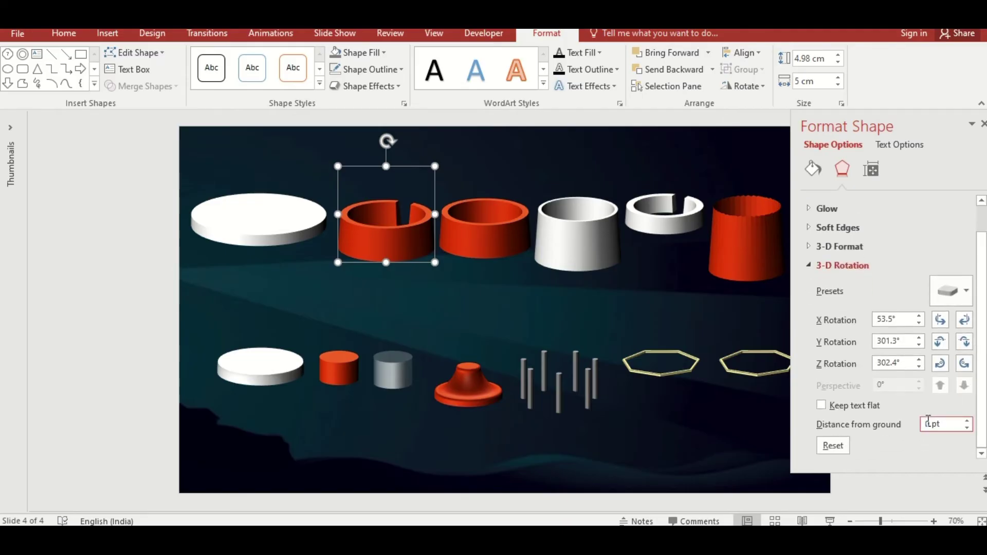
{"action": "key", "text": "Return"}
Lift the red ring to 100 pt and the white tapered cylinder to 175 pt
{"action": "left_click", "coordinate": [502, 242]}
{"action": "left_click", "coordinate": [927, 425]}
{"action": "type", "text": "10"}
{"action": "key", "text": "Return"}
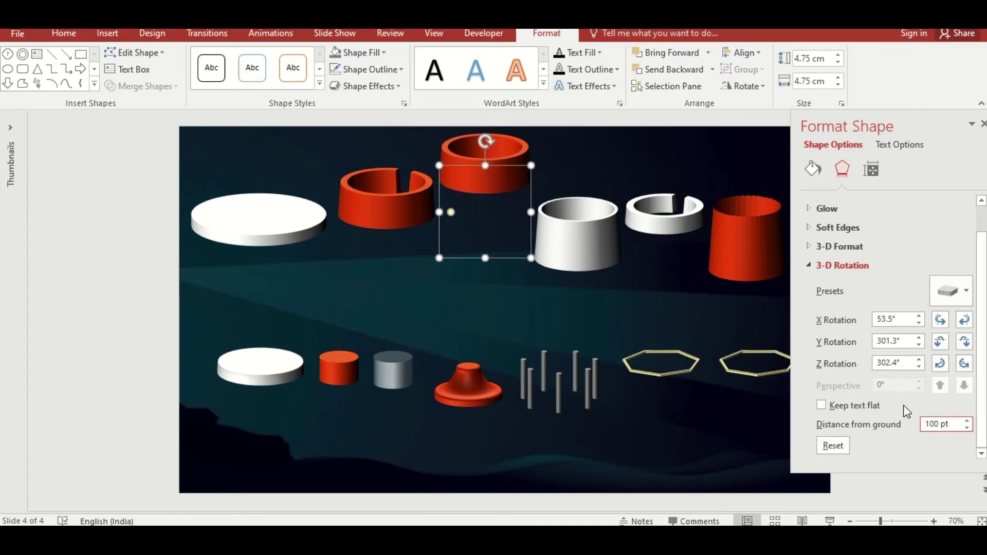
{"action": "left_click", "coordinate": [594, 245]}
{"action": "left_click", "coordinate": [924, 426]}
{"action": "type", "text": "175"}
{"action": "key", "text": "Return"}
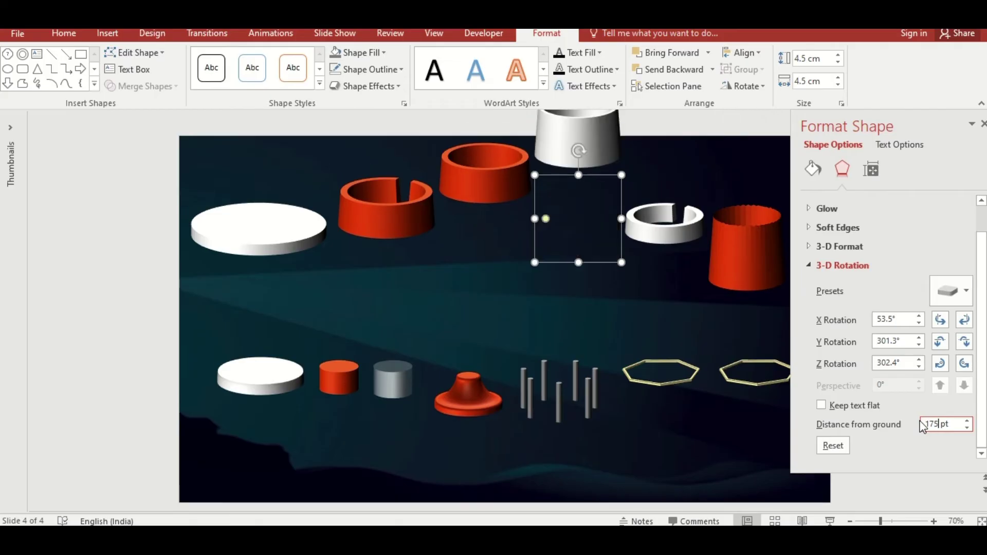
Lift the white C-shaped ring and the tall red cylinder to 200 pt
{"action": "left_click", "coordinate": [684, 237]}
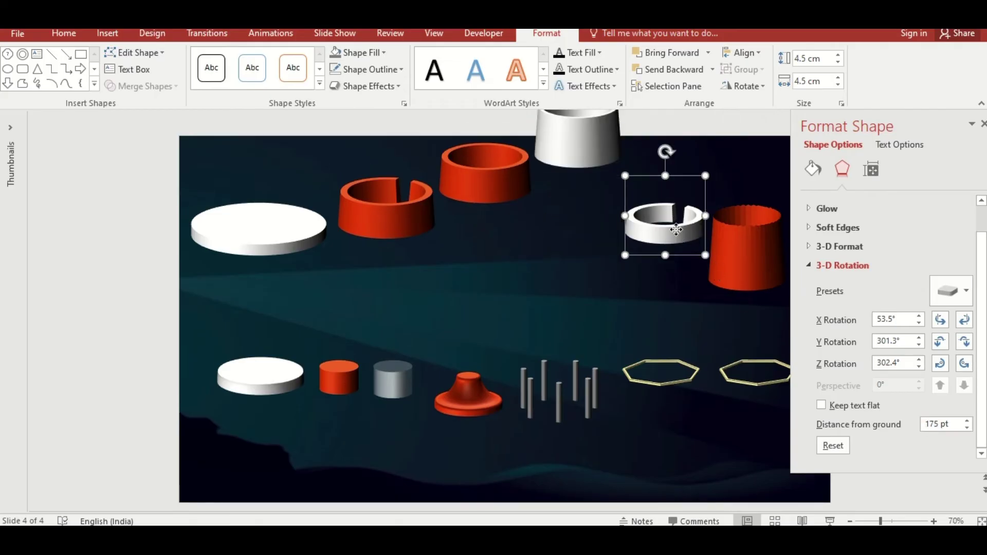
{"action": "left_click", "coordinate": [928, 424]}
{"action": "type", "text": "200"}
{"action": "key", "text": "Return"}
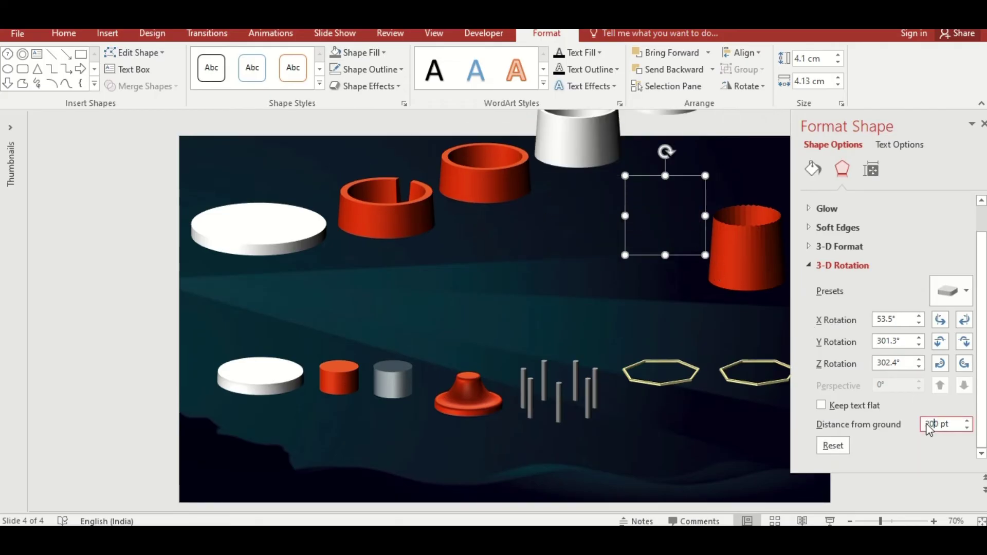
{"action": "left_click", "coordinate": [751, 275]}
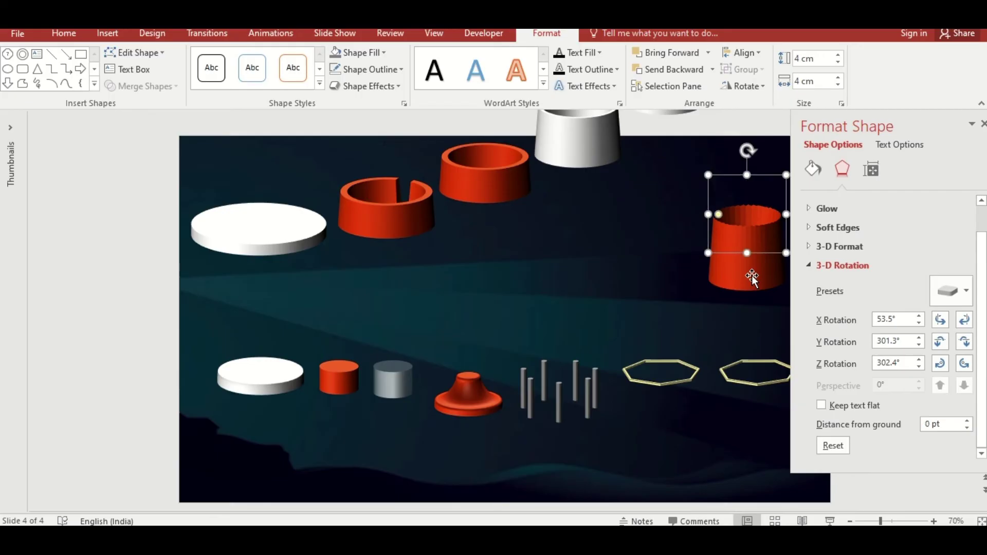
{"action": "left_click", "coordinate": [928, 425]}
{"action": "type", "text": "200"}
{"action": "key", "text": "Return"}
Raise the small white disc to 20 pt and the small red cylinder to 35 pt
{"action": "left_click", "coordinate": [281, 386]}
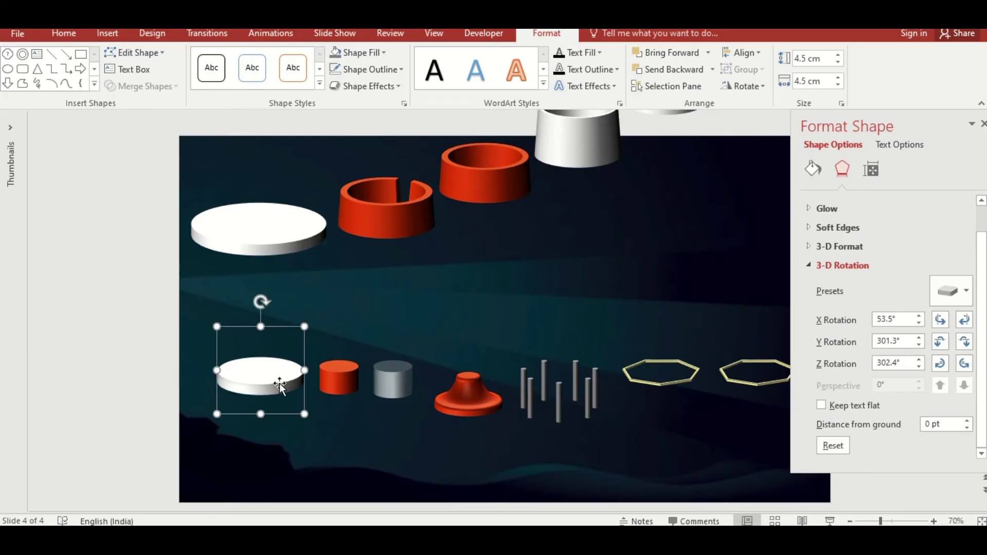
{"action": "left_click", "coordinate": [930, 424]}
{"action": "type", "text": "20"}
{"action": "key", "text": "Return"}
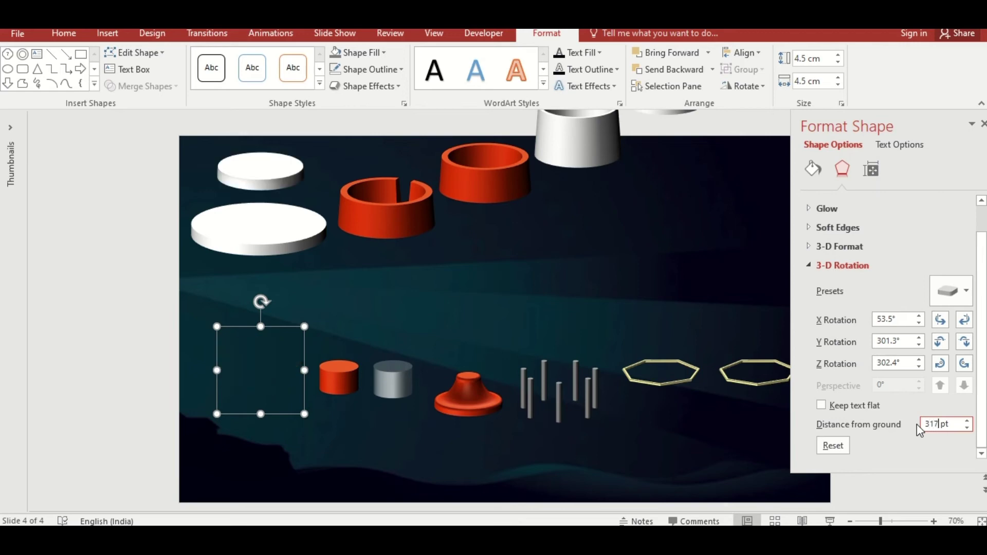
{"action": "left_click", "coordinate": [341, 380]}
{"action": "double_click", "coordinate": [930, 424]}
{"action": "type", "text": "35"}
{"action": "key", "text": "Return"}
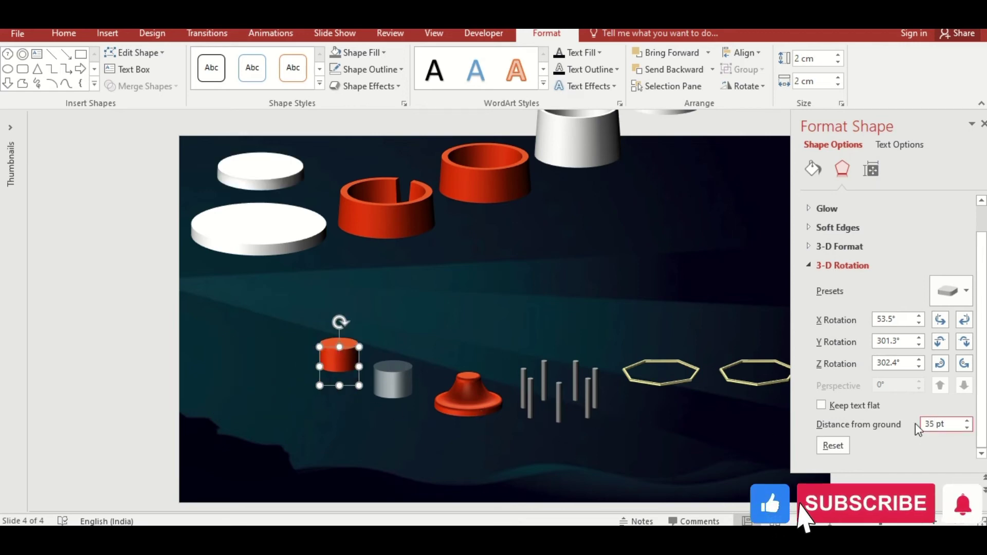
Set distance from ground to 391 pt for the grey cylinder, 439 pt for the red hat, and 365 pt for the grey posts
{"action": "left_click", "coordinate": [400, 381]}
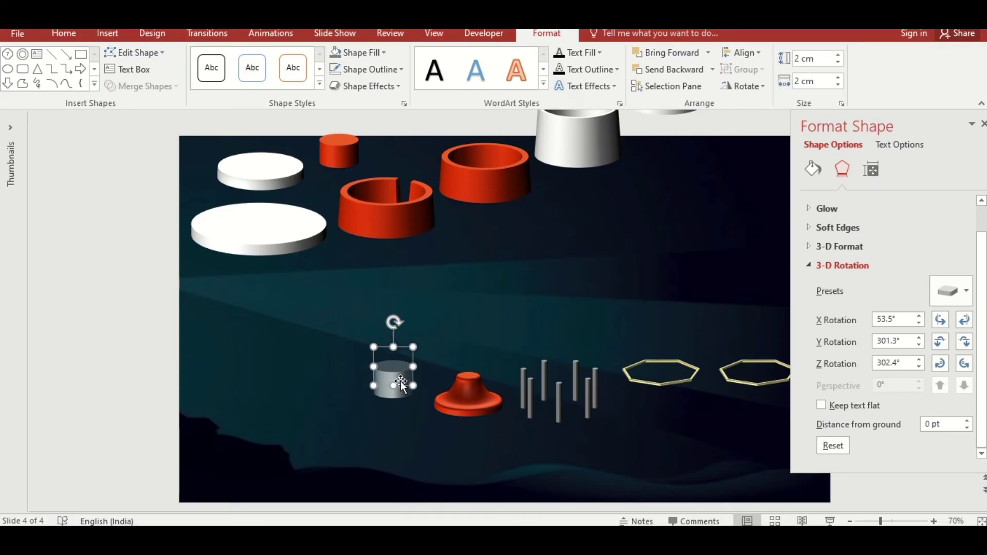
{"action": "left_click", "coordinate": [931, 424]}
{"action": "type", "text": "391"}
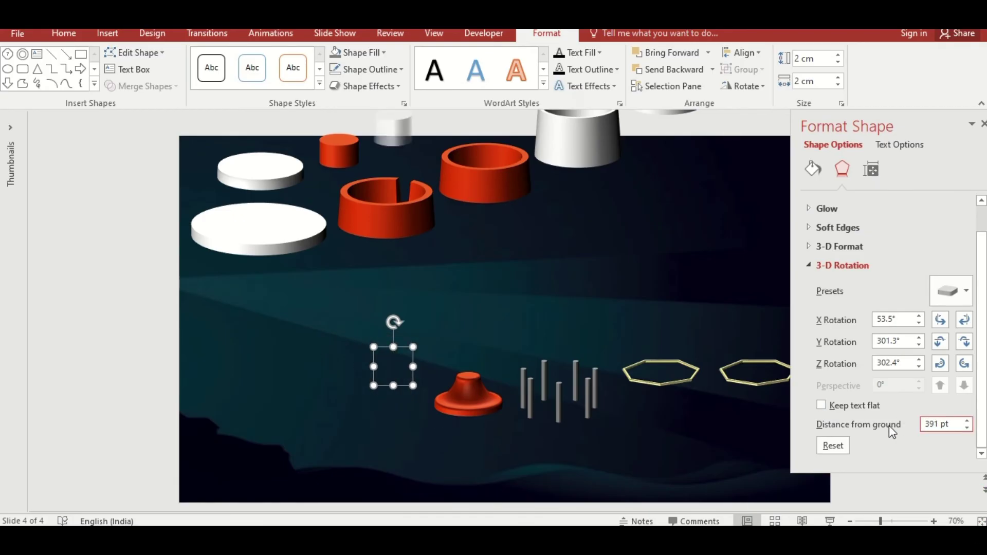
{"action": "left_click", "coordinate": [468, 391]}
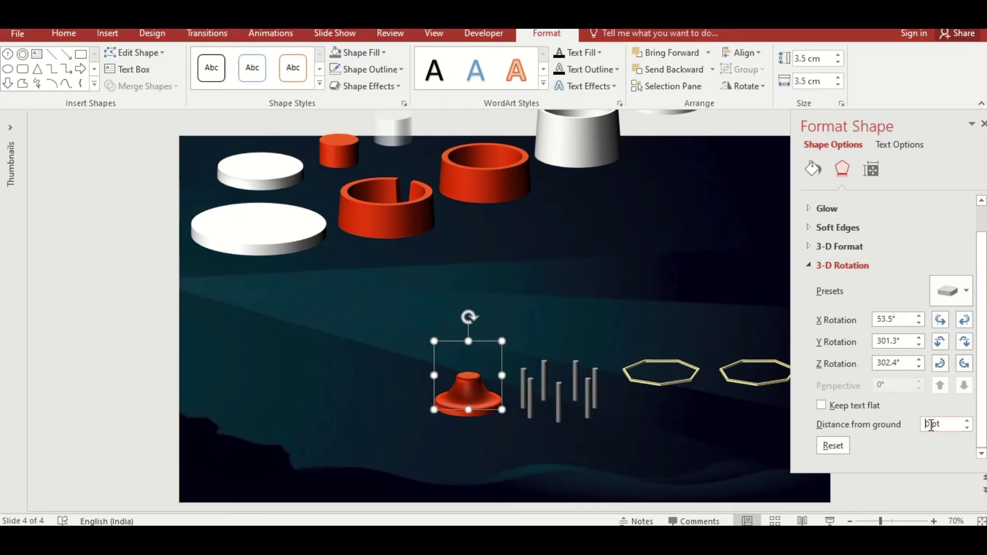
{"action": "type", "text": "439"}
{"action": "key", "text": "Return"}
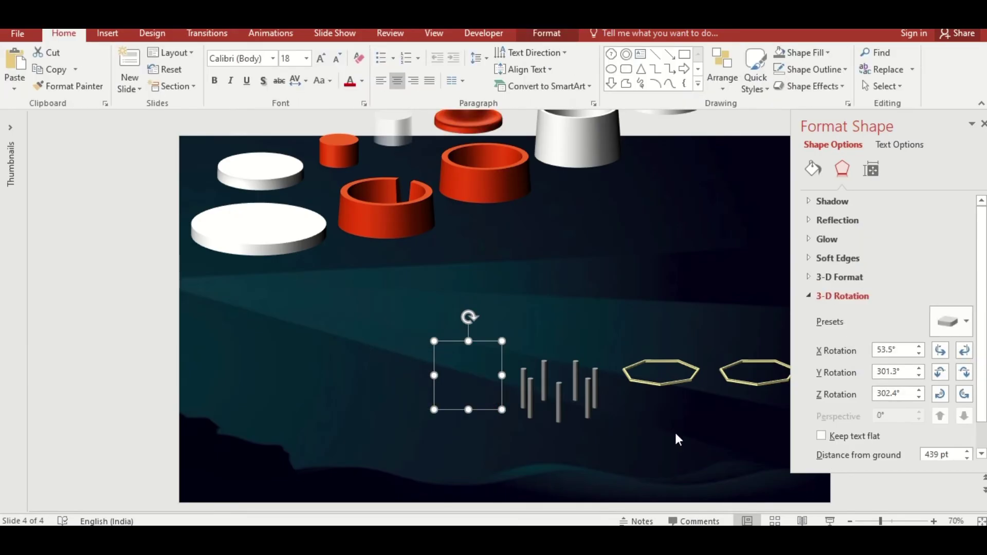
{"action": "left_click", "coordinate": [588, 399]}
{"action": "double_click", "coordinate": [917, 457]}
{"action": "type", "text": "365"}
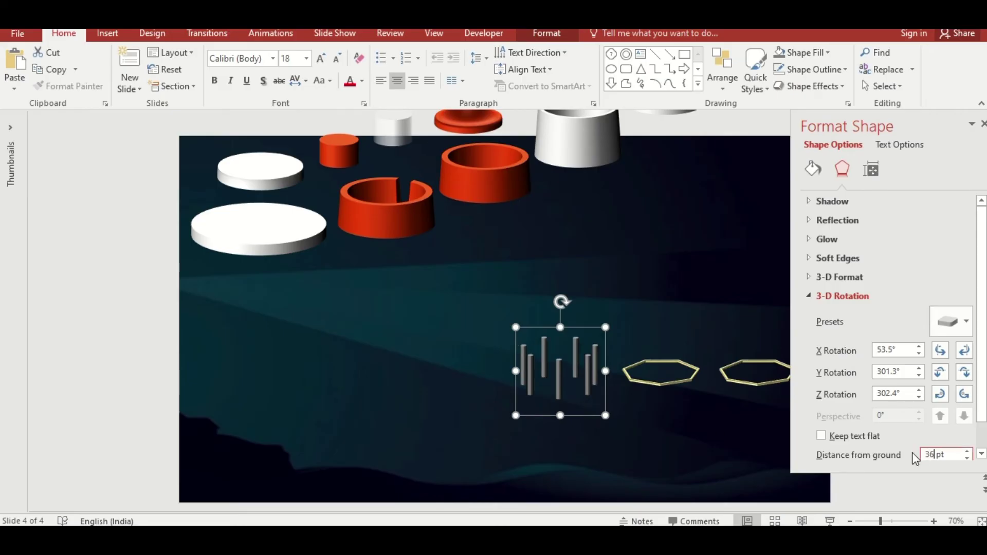
Lift the two heptagon railings to 338 pt and 359 pt, then select all shapes
{"action": "left_click", "coordinate": [682, 382]}
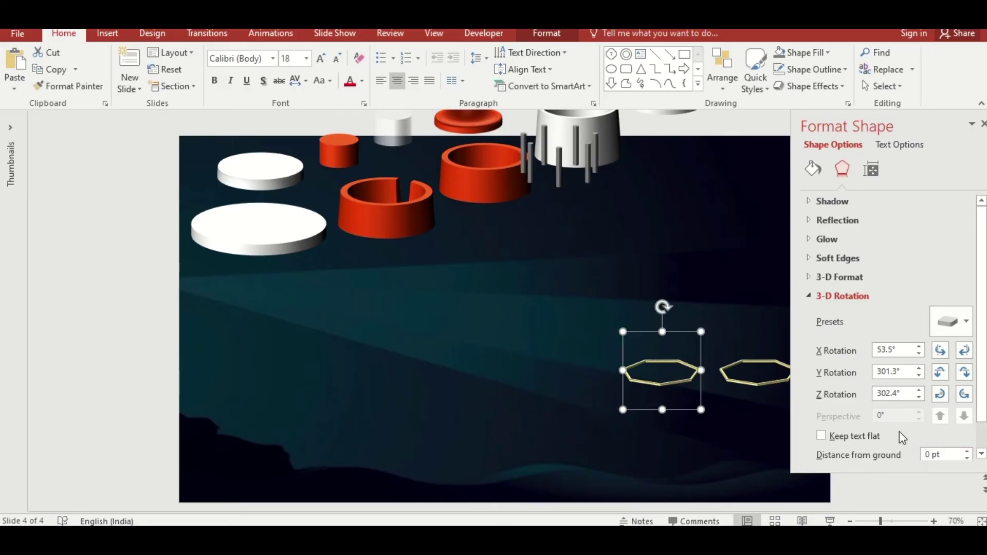
{"action": "type", "text": "338"}
{"action": "key", "text": "Return"}
{"action": "left_click", "coordinate": [763, 384]}
{"action": "left_click", "coordinate": [931, 454]}
{"action": "type", "text": "359"}
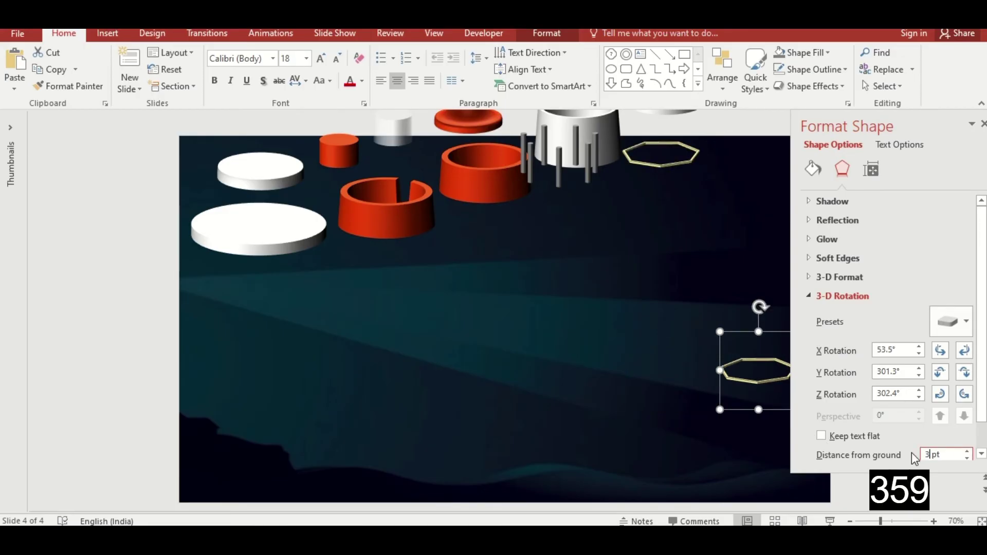
{"action": "key", "text": "Return"}
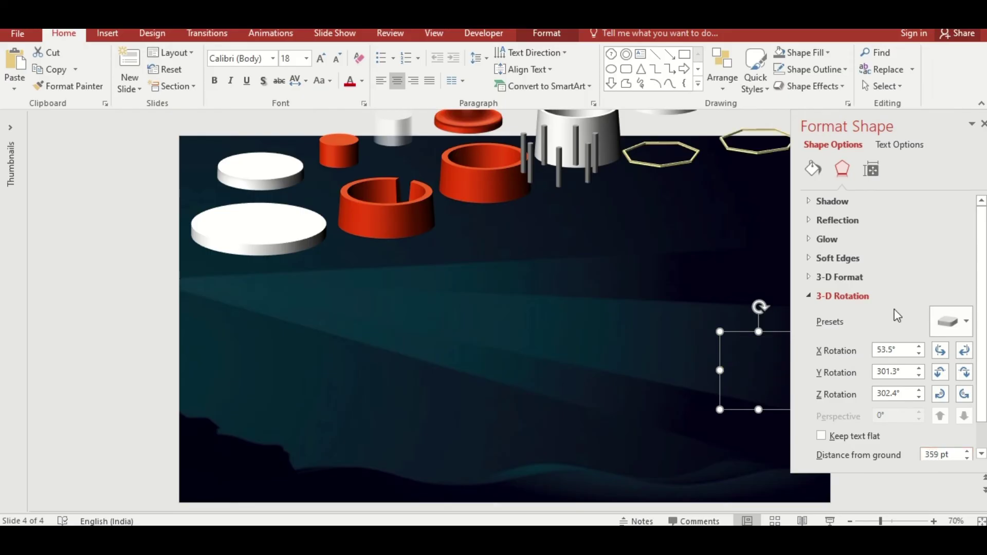
{"action": "key", "text": "ctrl+a"}
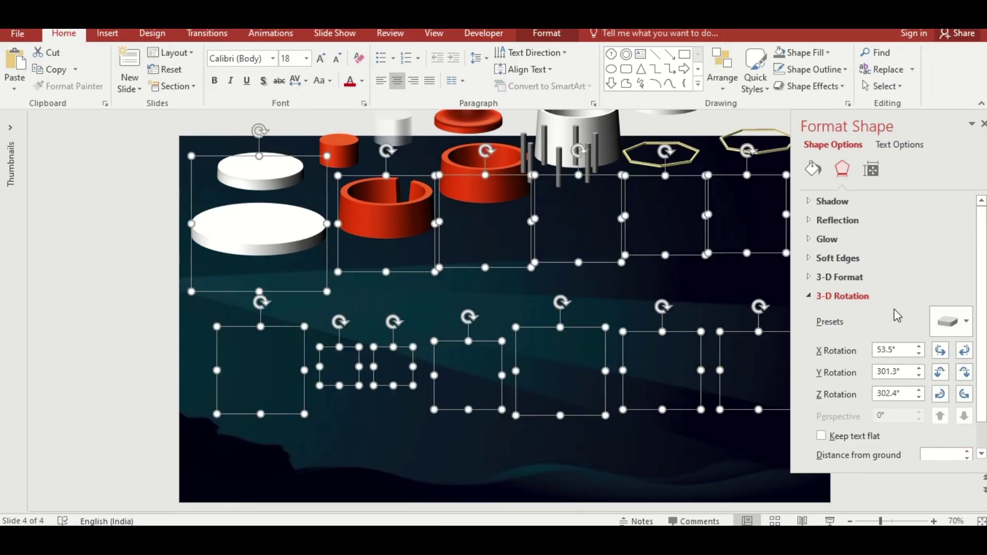
Clear the 3-D rotation from all shapes and center them horizontally and vertically
{"action": "left_click", "coordinate": [951, 321]}
{"action": "left_click", "coordinate": [836, 47]}
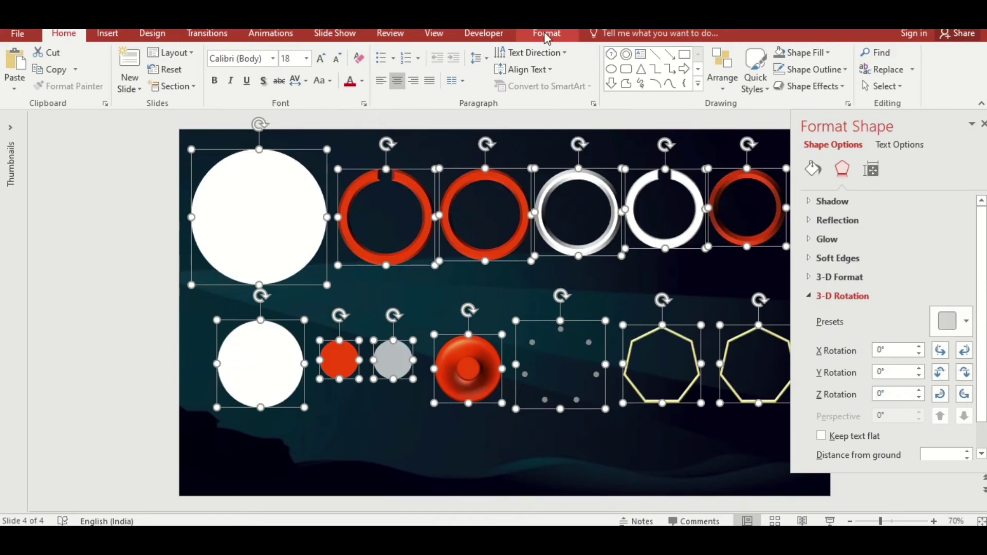
{"action": "left_click", "coordinate": [546, 33]}
{"action": "left_click", "coordinate": [744, 53]}
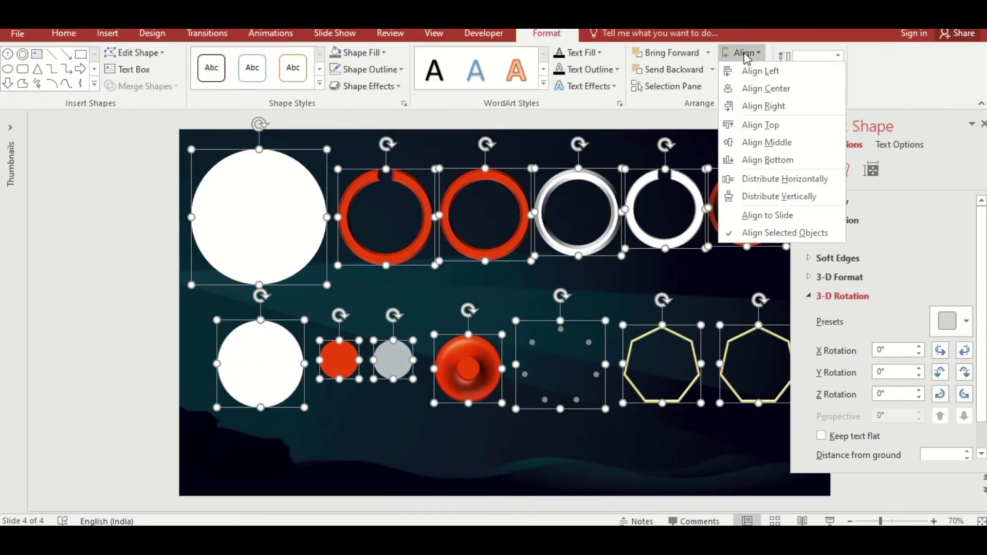
{"action": "left_click", "coordinate": [750, 88]}
{"action": "left_click", "coordinate": [744, 53]}
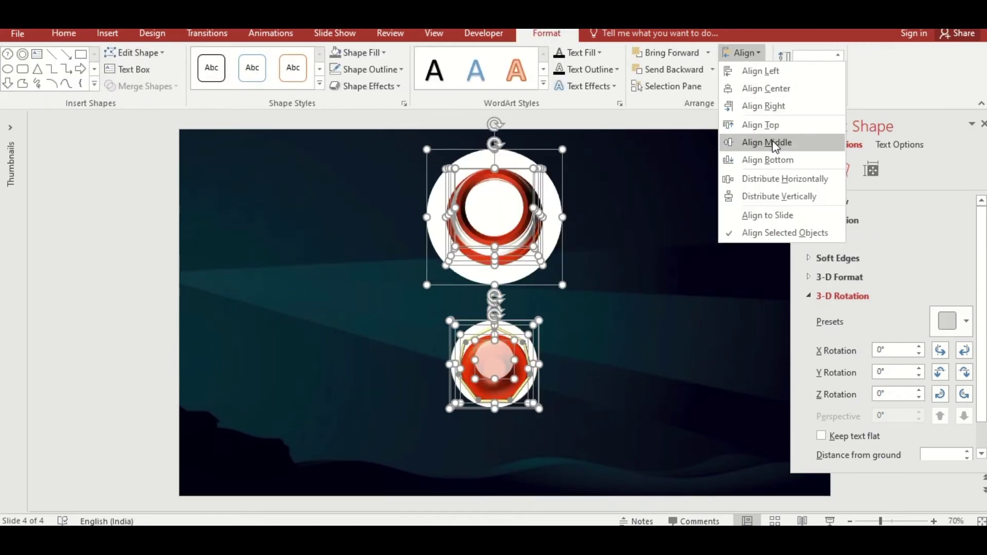
{"action": "left_click", "coordinate": [767, 143]}
Group all the shapes and apply a perspective 3-D rotation preset
{"action": "left_click", "coordinate": [755, 69]}
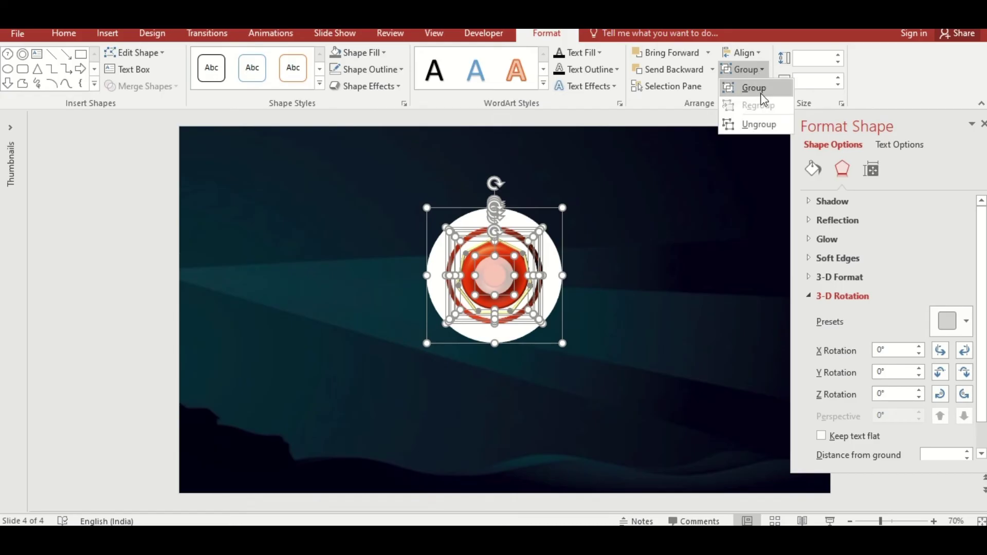
{"action": "left_click", "coordinate": [755, 89]}
{"action": "left_click", "coordinate": [966, 322]}
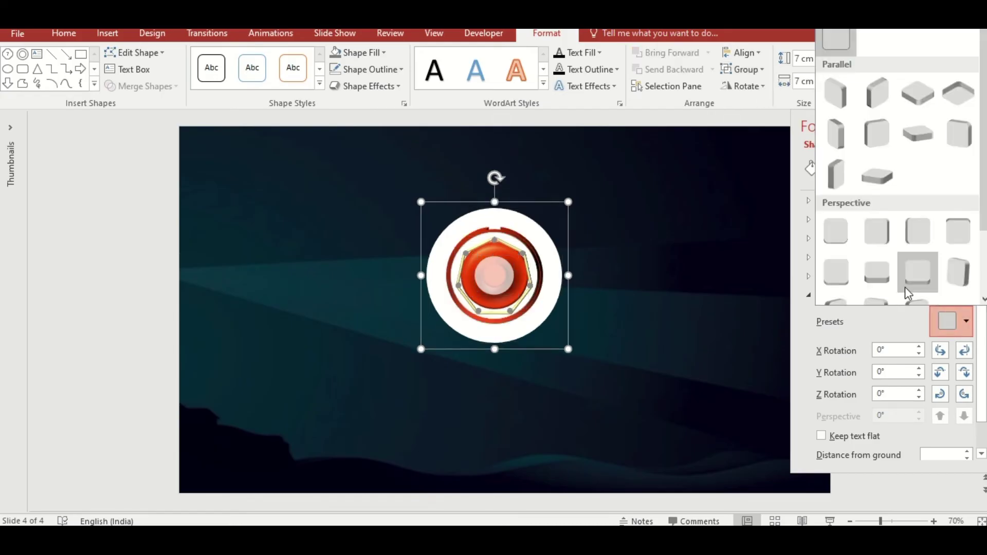
{"action": "left_click", "coordinate": [883, 276]}
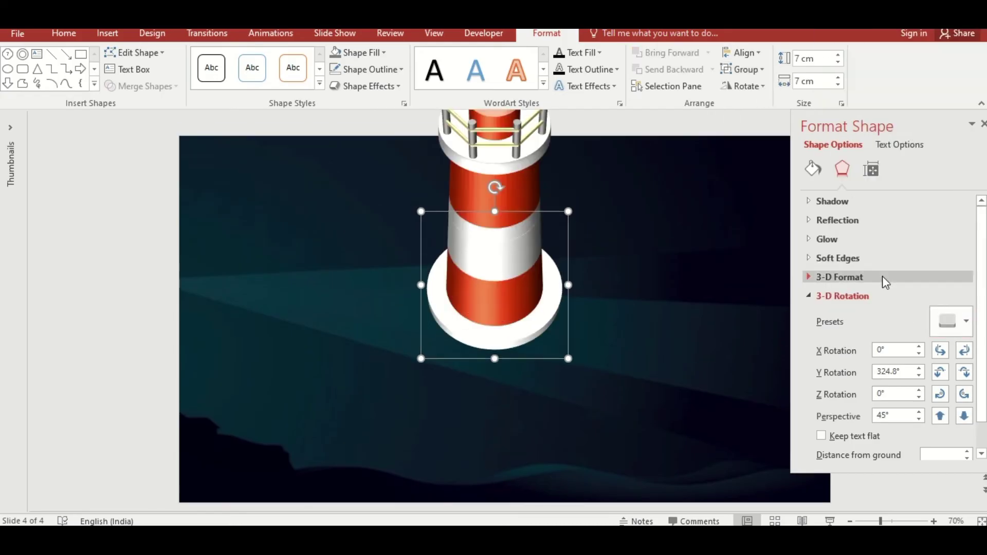
Set the group's rotation to X 90°, Y 55°, Z 270° with 60° perspective, and move it down the slide
{"action": "double_click", "coordinate": [895, 349]}
{"action": "type", "text": "9"}
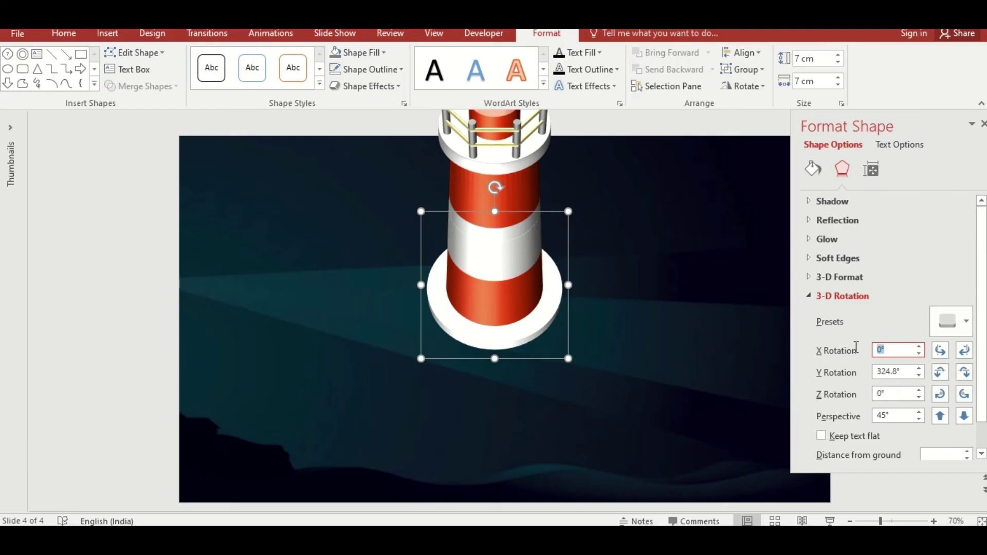
{"action": "type", "text": "0"}
{"action": "key", "text": "Tab"}
{"action": "type", "text": "55"}
{"action": "key", "text": "Tab"}
{"action": "type", "text": "270"}
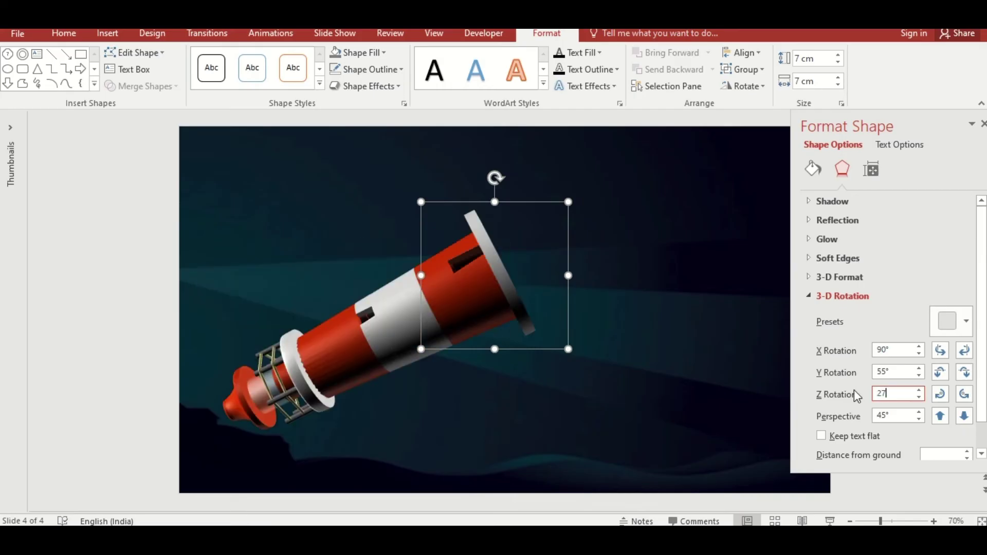
{"action": "left_click", "coordinate": [892, 415]}
{"action": "left_click_drag", "start_coordinate": [893, 415], "coordinate": [863, 415]}
{"action": "type", "text": "60"}
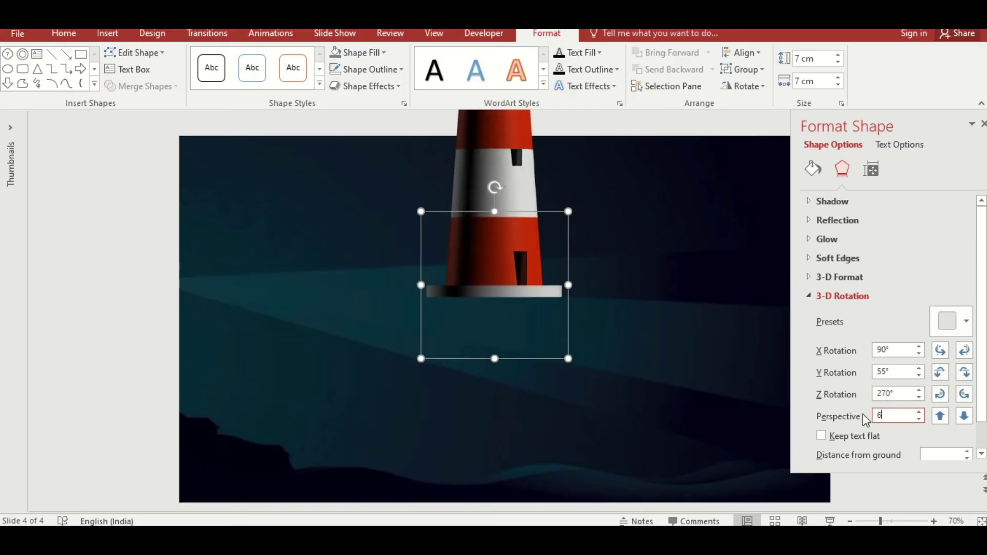
{"action": "left_click_drag", "start_coordinate": [578, 227], "coordinate": [569, 432]}
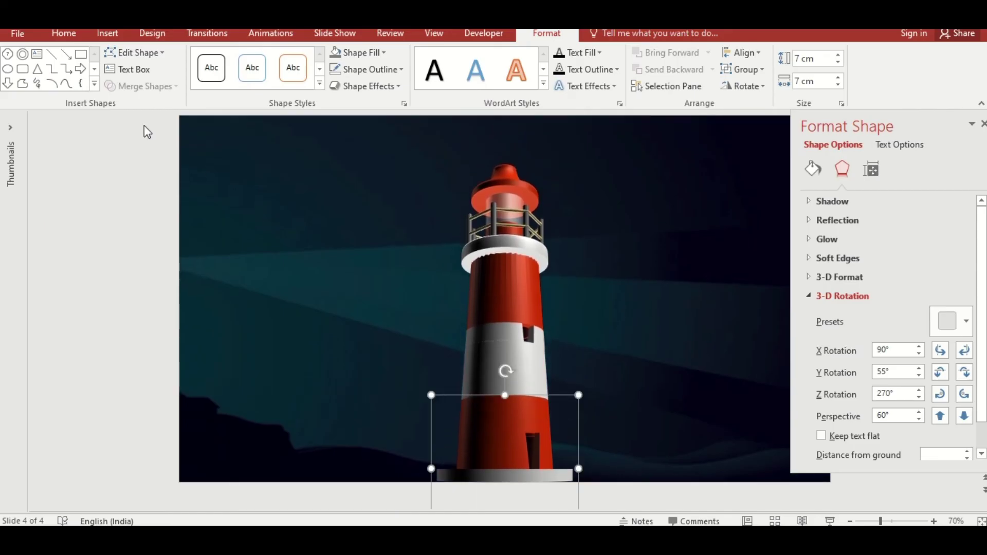
{"action": "left_click", "coordinate": [96, 86]}
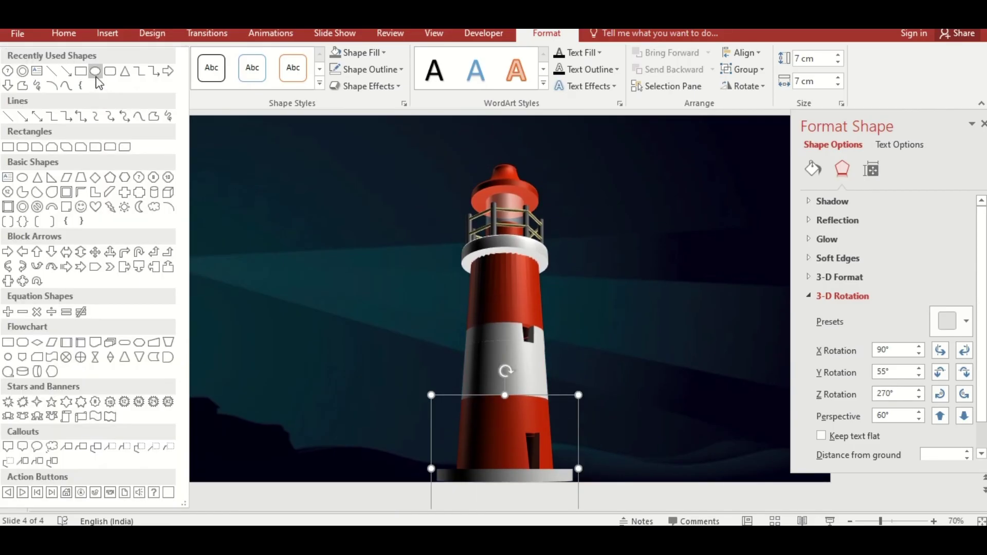
Draw a circle over the lighthouse top and give it a two-stop Path gradient fill
{"action": "left_click", "coordinate": [94, 72]}
{"action": "left_click_drag", "start_coordinate": [448, 165], "coordinate": [560, 277]}
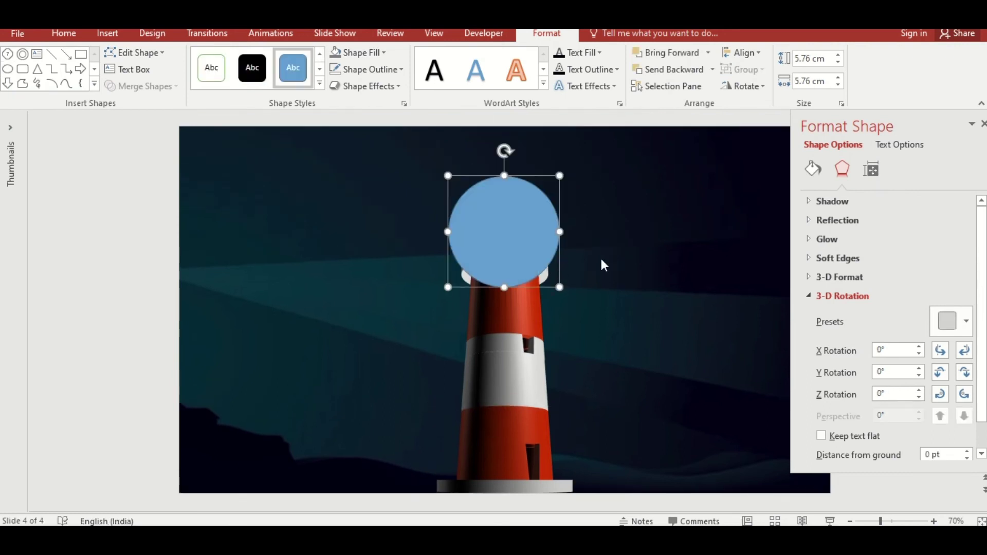
{"action": "left_click", "coordinate": [813, 168]}
{"action": "left_click", "coordinate": [821, 255]}
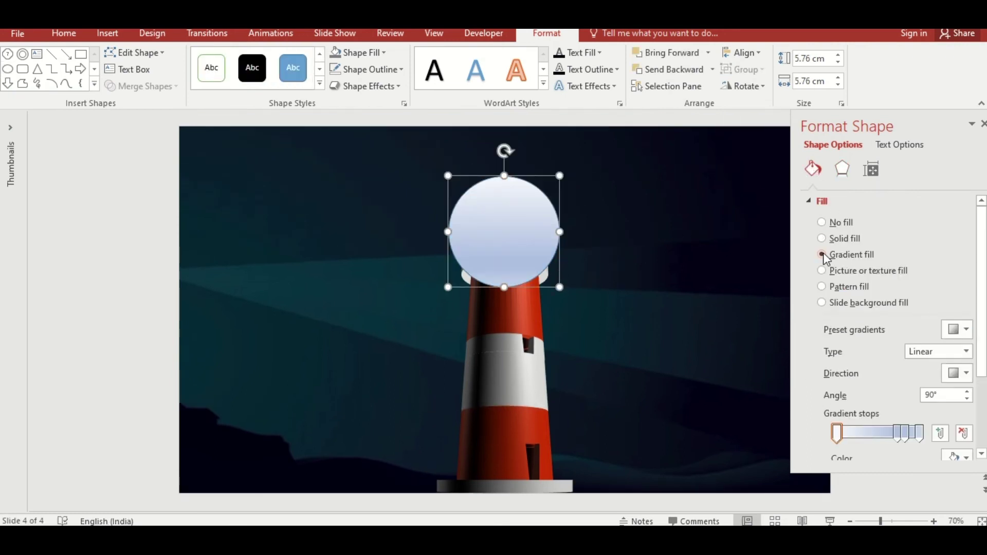
{"action": "left_click", "coordinate": [899, 437]}
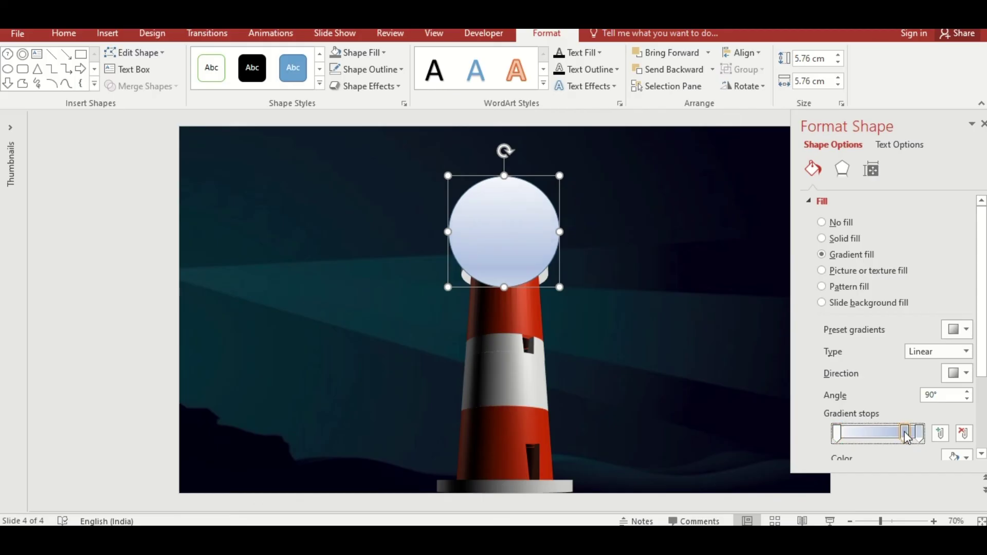
{"action": "key", "text": "Delete"}
{"action": "scroll", "coordinate": [963, 398], "scroll_direction": "down", "scroll_amount": 4}
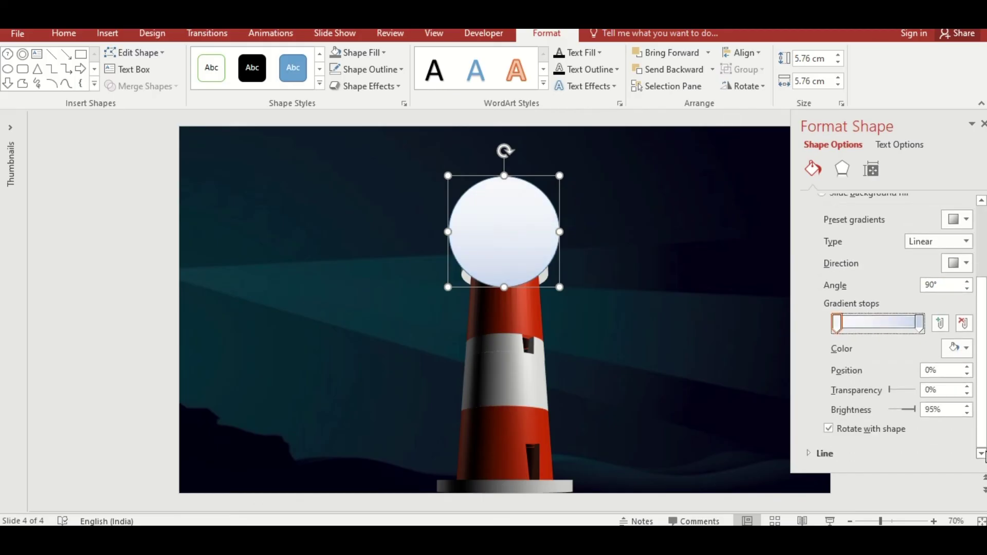
{"action": "left_click", "coordinate": [967, 242]}
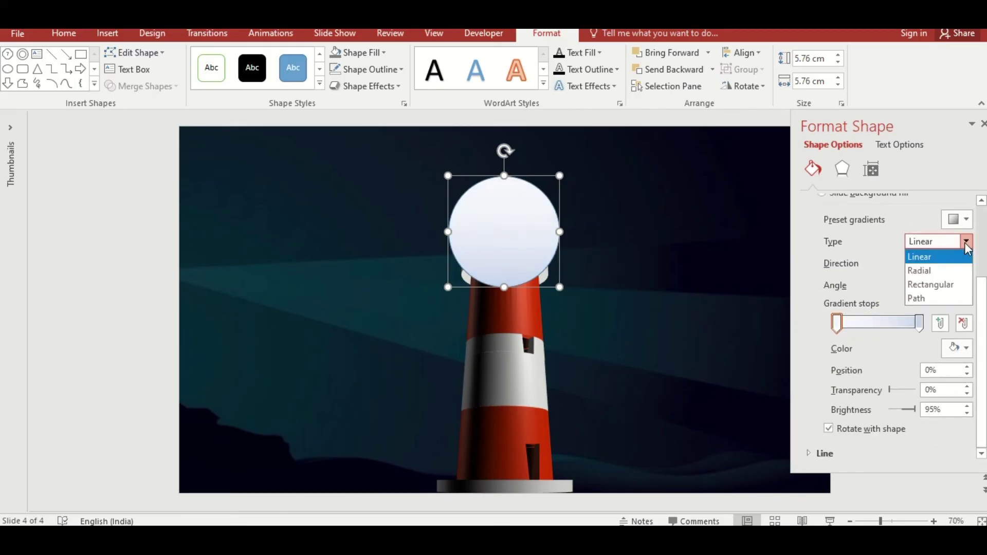
{"action": "left_click", "coordinate": [953, 301]}
Make the gradient white at the centre and White Darker 25% at 83%, 89% transparent
{"action": "left_click", "coordinate": [840, 326]}
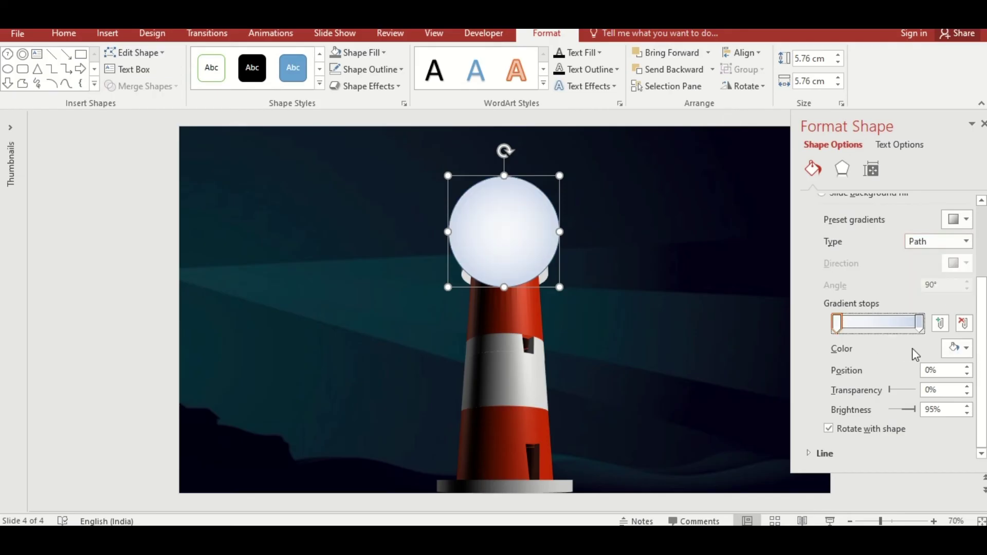
{"action": "left_click", "coordinate": [967, 350]}
{"action": "left_click", "coordinate": [876, 383]}
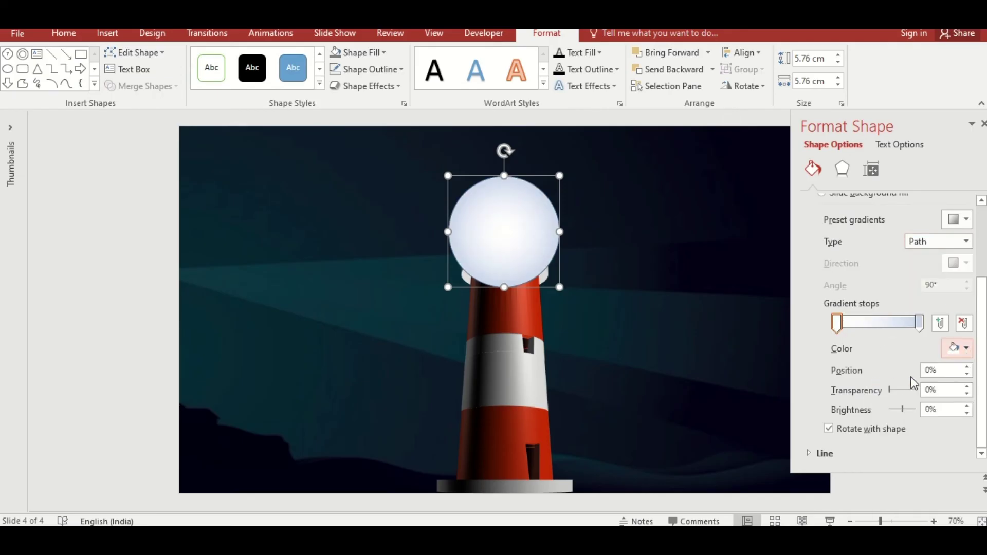
{"action": "left_click", "coordinate": [921, 324]}
{"action": "left_click", "coordinate": [967, 349]}
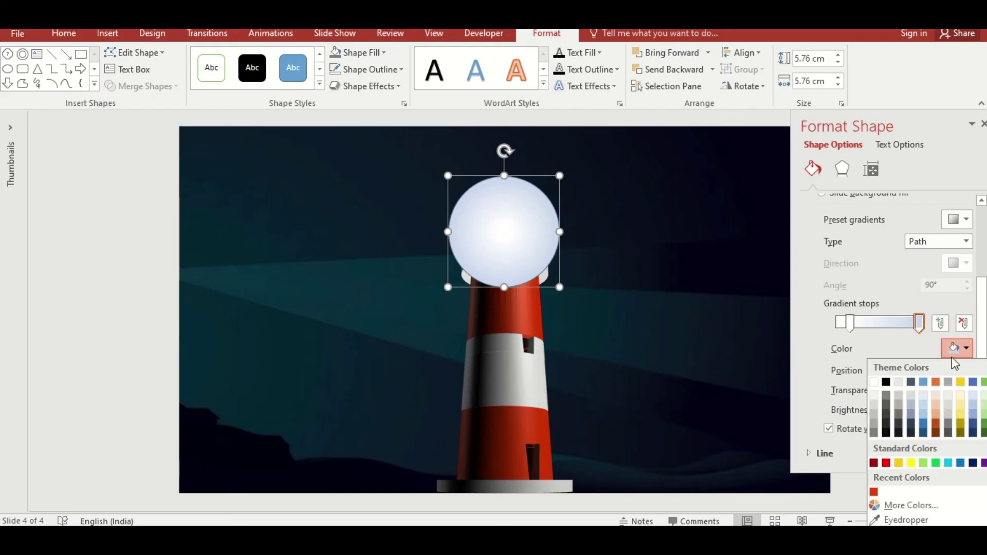
{"action": "left_click", "coordinate": [877, 415]}
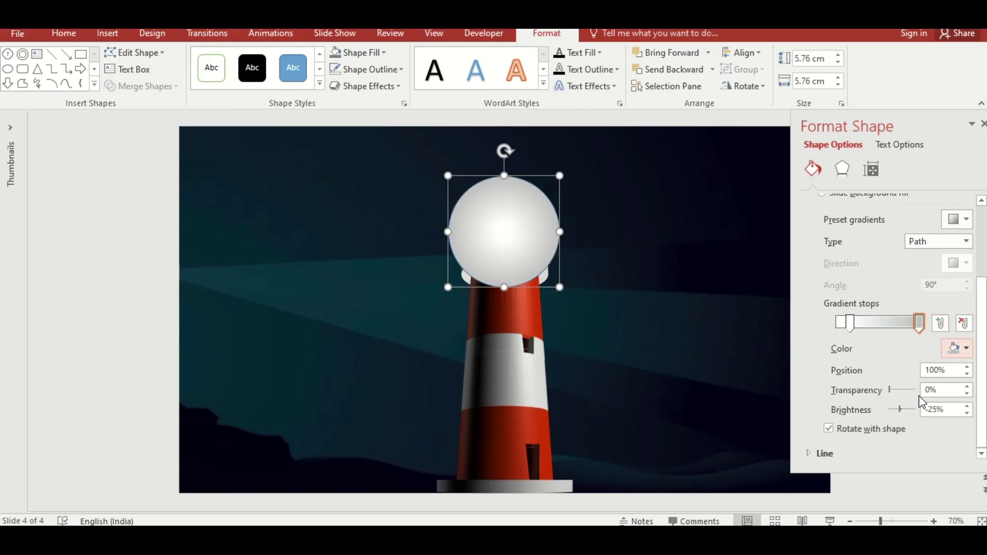
{"action": "left_click", "coordinate": [967, 375]}
{"action": "left_click", "coordinate": [968, 375]}
{"action": "left_click", "coordinate": [968, 375]}
{"action": "left_click_drag", "start_coordinate": [894, 390], "coordinate": [916, 394]}
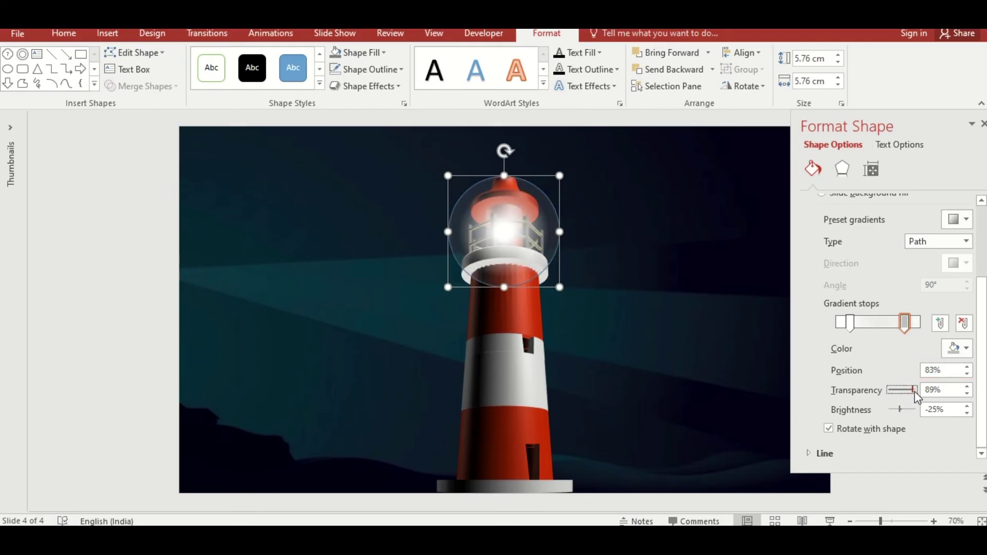
Remove the circle's outline and close the Format Shape pane
{"action": "left_click", "coordinate": [388, 69]}
{"action": "left_click", "coordinate": [402, 227]}
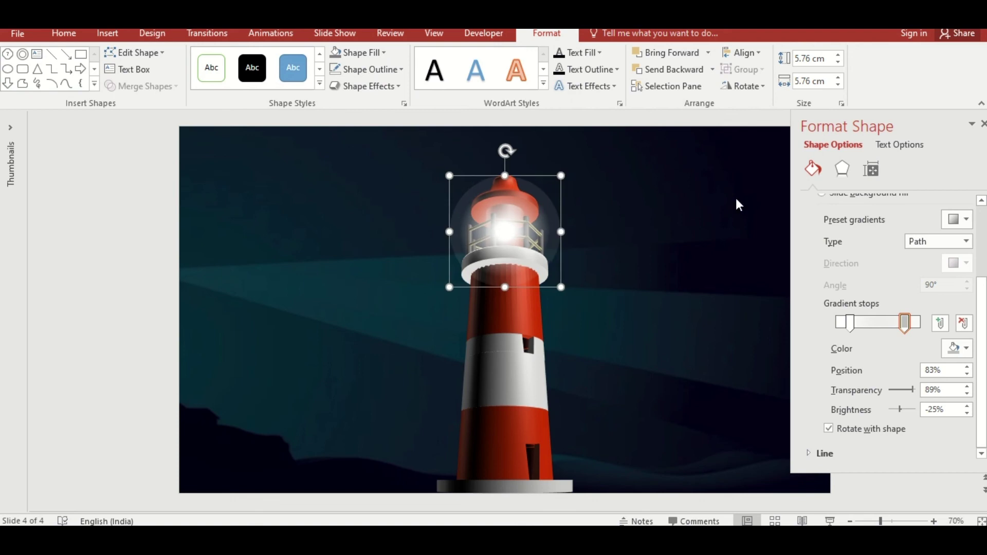
{"action": "left_click", "coordinate": [983, 124]}
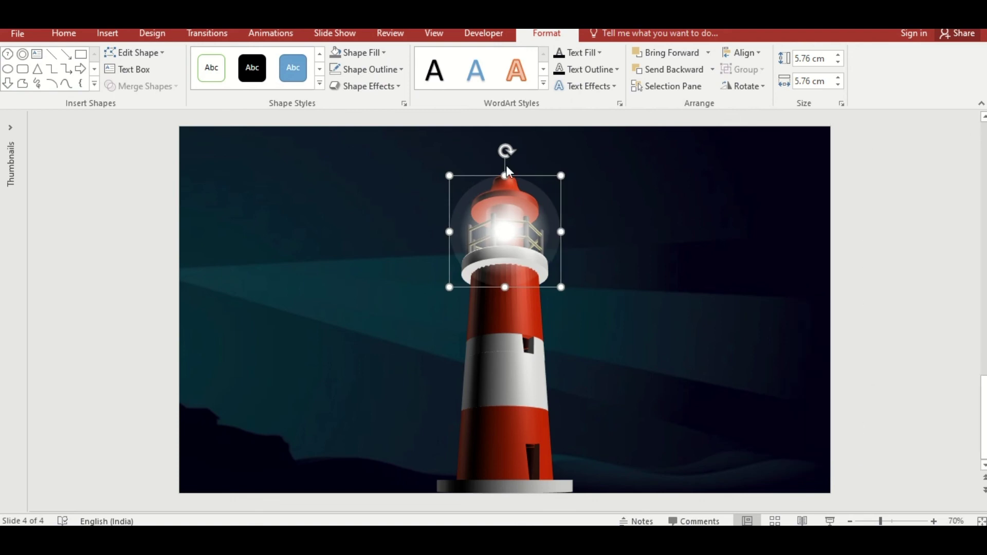
Apply an Appear entrance and add a Blink emphasis to the lamp, then show the Animation Pane
{"action": "left_click", "coordinate": [283, 36]}
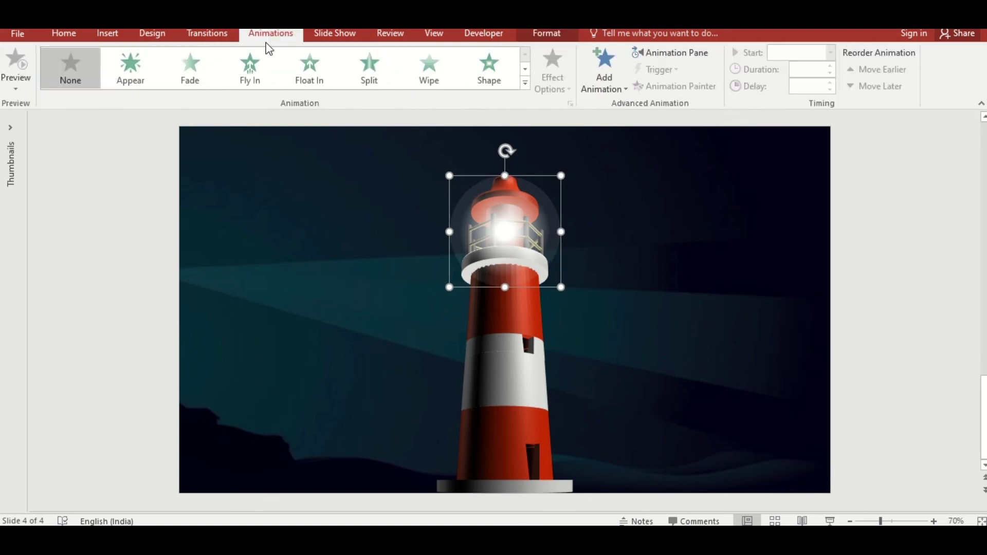
{"action": "left_click", "coordinate": [150, 73]}
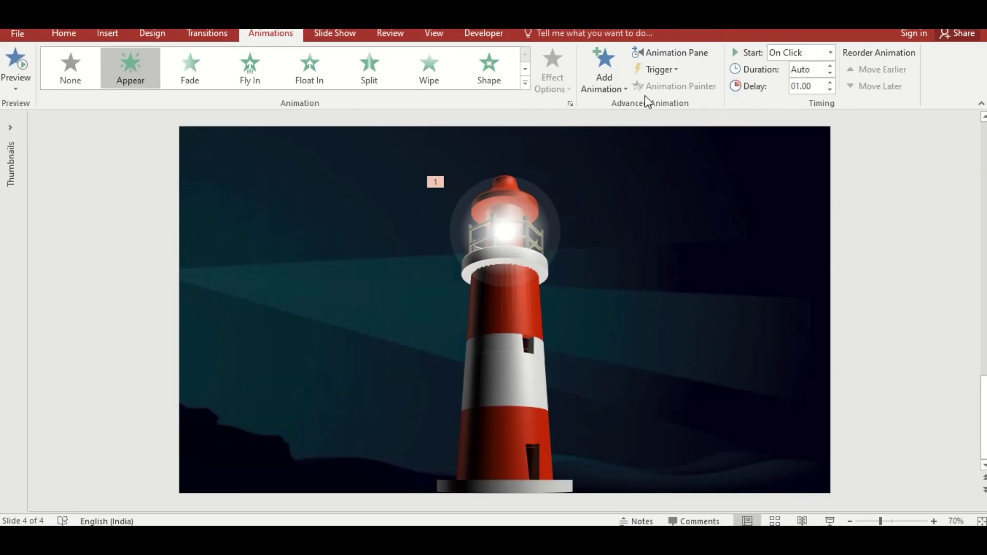
{"action": "left_click", "coordinate": [597, 84]}
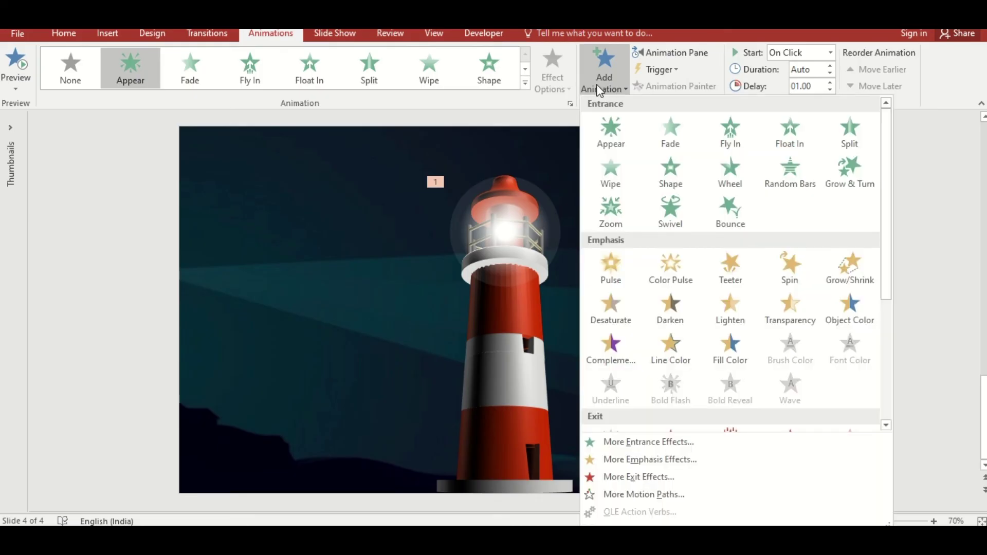
{"action": "left_click", "coordinate": [657, 459]}
{"action": "left_click", "coordinate": [452, 365]}
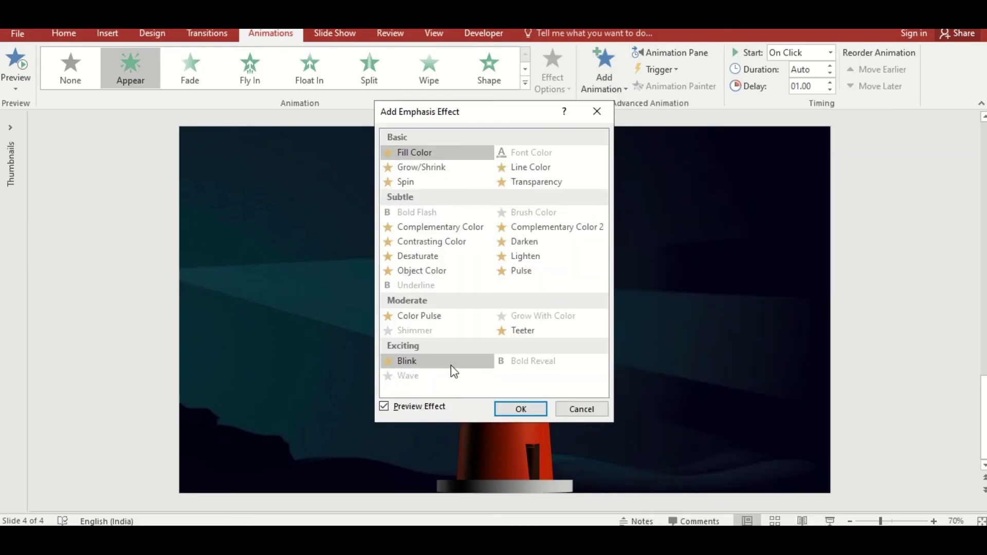
{"action": "left_click", "coordinate": [505, 407]}
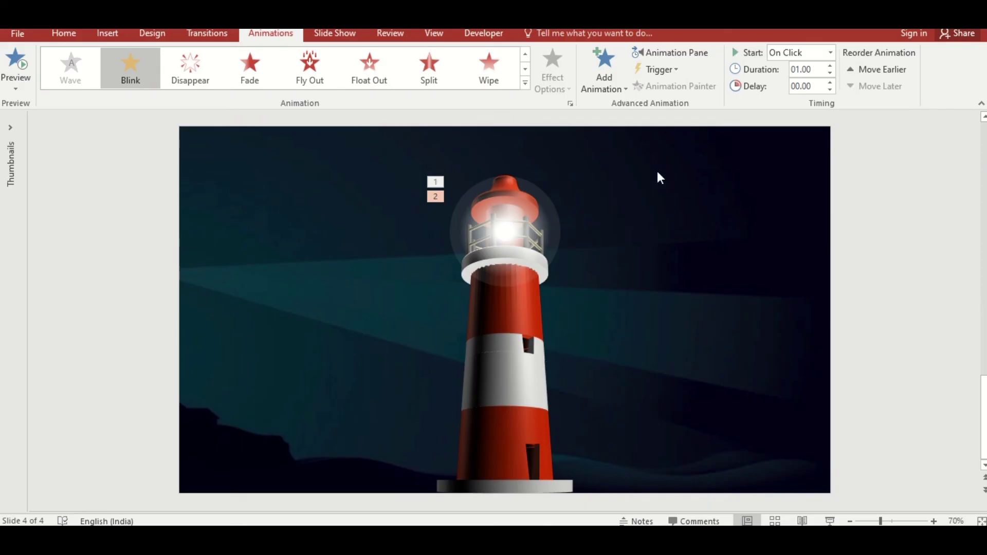
{"action": "left_click", "coordinate": [694, 53]}
{"action": "left_click", "coordinate": [978, 190]}
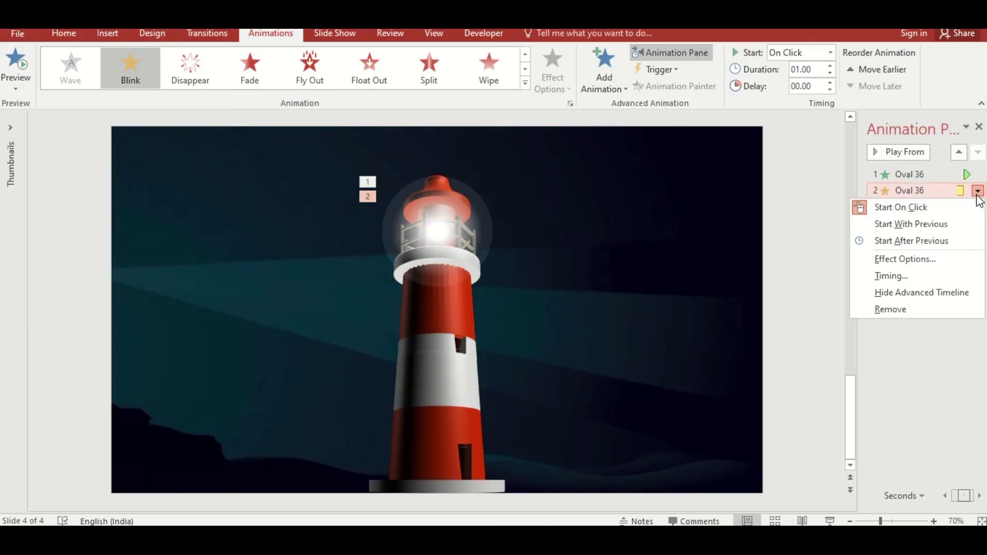
Set the Blink timing to start After Previous and repeat 10 times
{"action": "left_click", "coordinate": [933, 277]}
{"action": "left_click", "coordinate": [380, 302]}
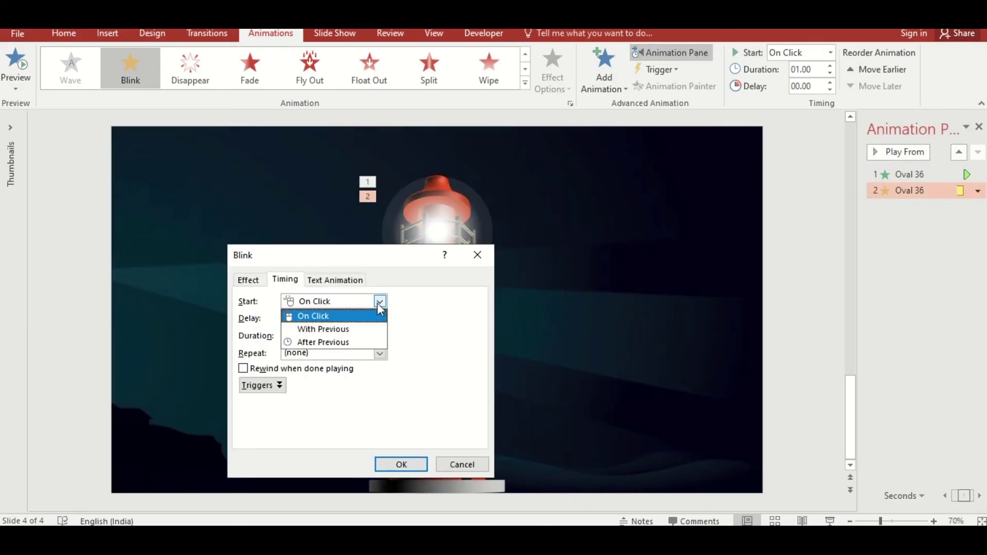
{"action": "left_click", "coordinate": [360, 343]}
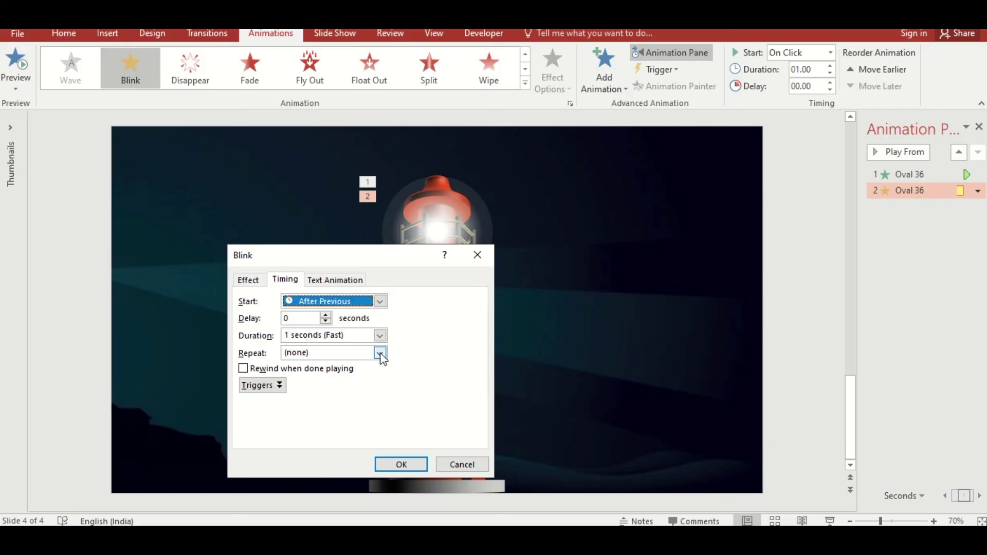
{"action": "left_click", "coordinate": [381, 353]}
{"action": "left_click", "coordinate": [360, 415]}
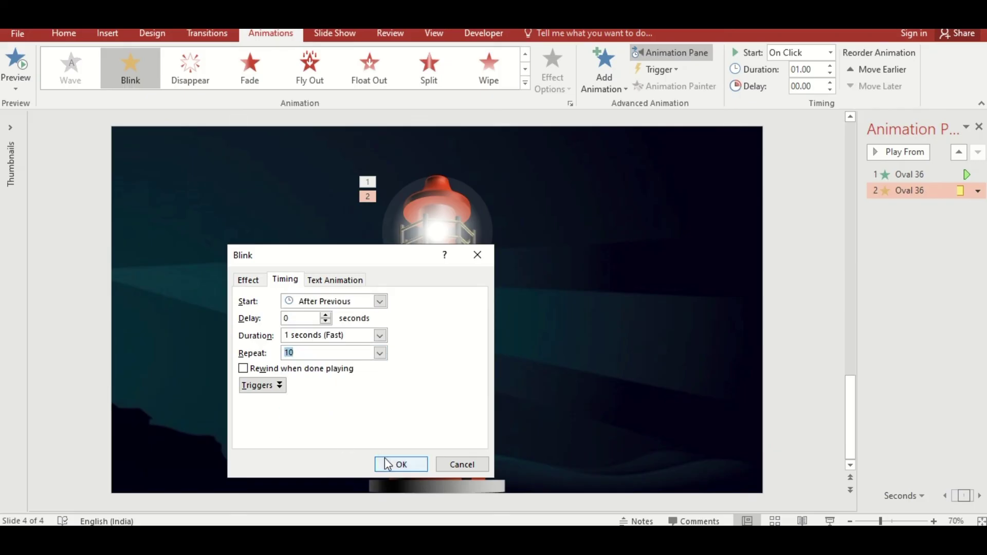
{"action": "left_click", "coordinate": [388, 464]}
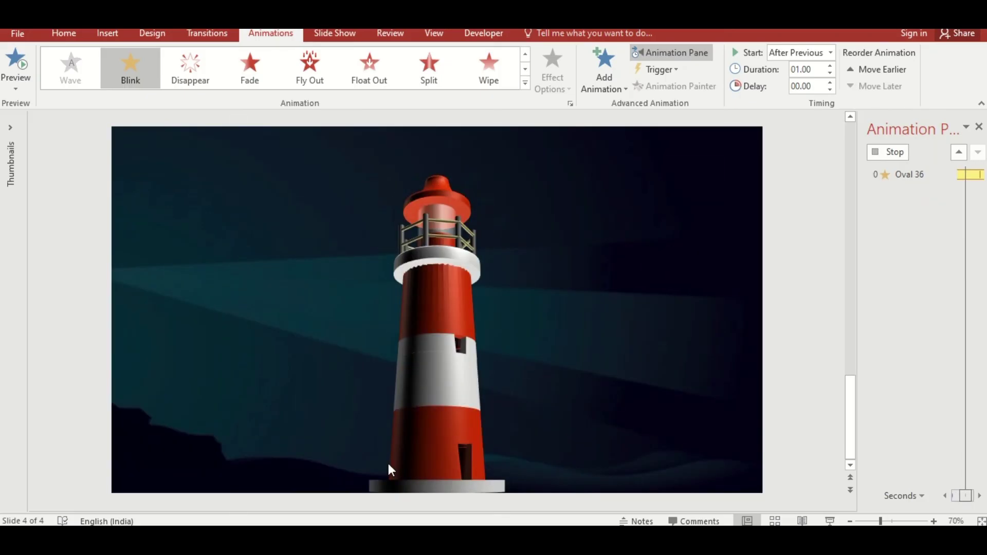
Add a Disappear exit effect to the lamp
{"action": "left_click", "coordinate": [614, 82]}
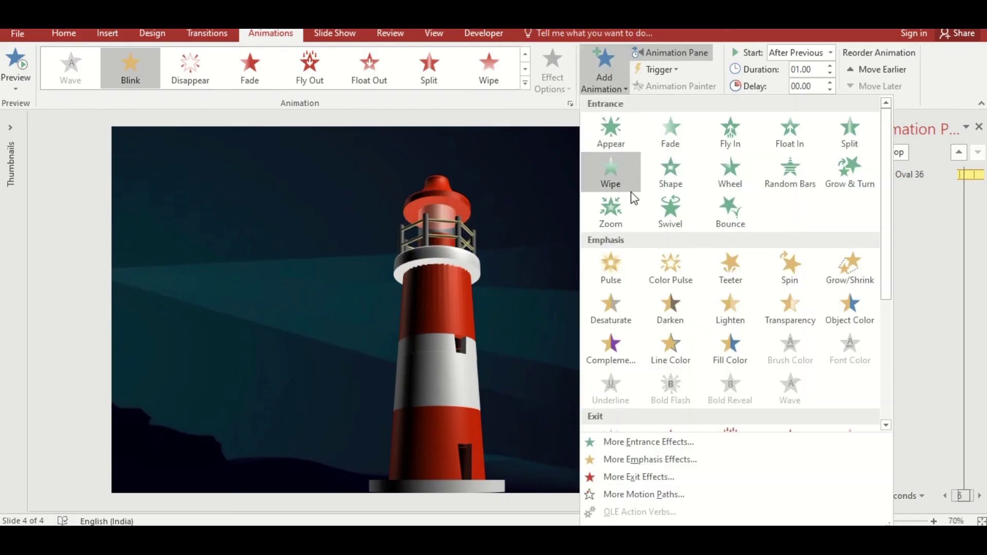
{"action": "scroll", "coordinate": [657, 277], "scroll_direction": "down", "scroll_amount": 3}
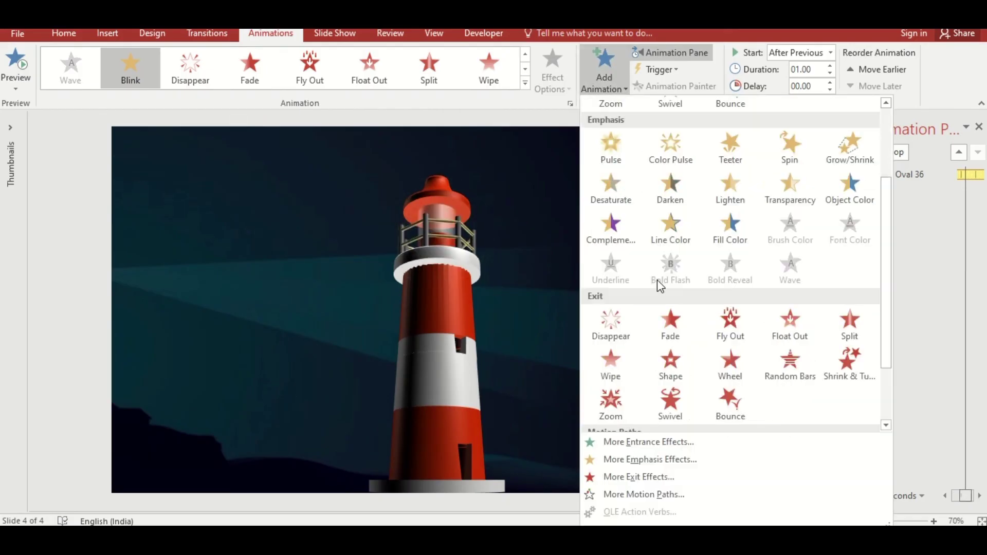
{"action": "left_click", "coordinate": [616, 325]}
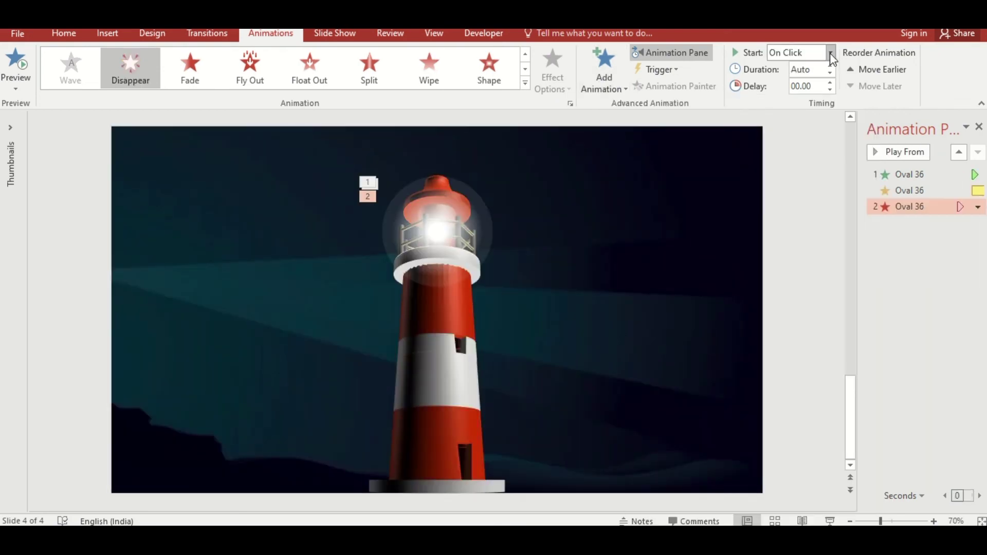